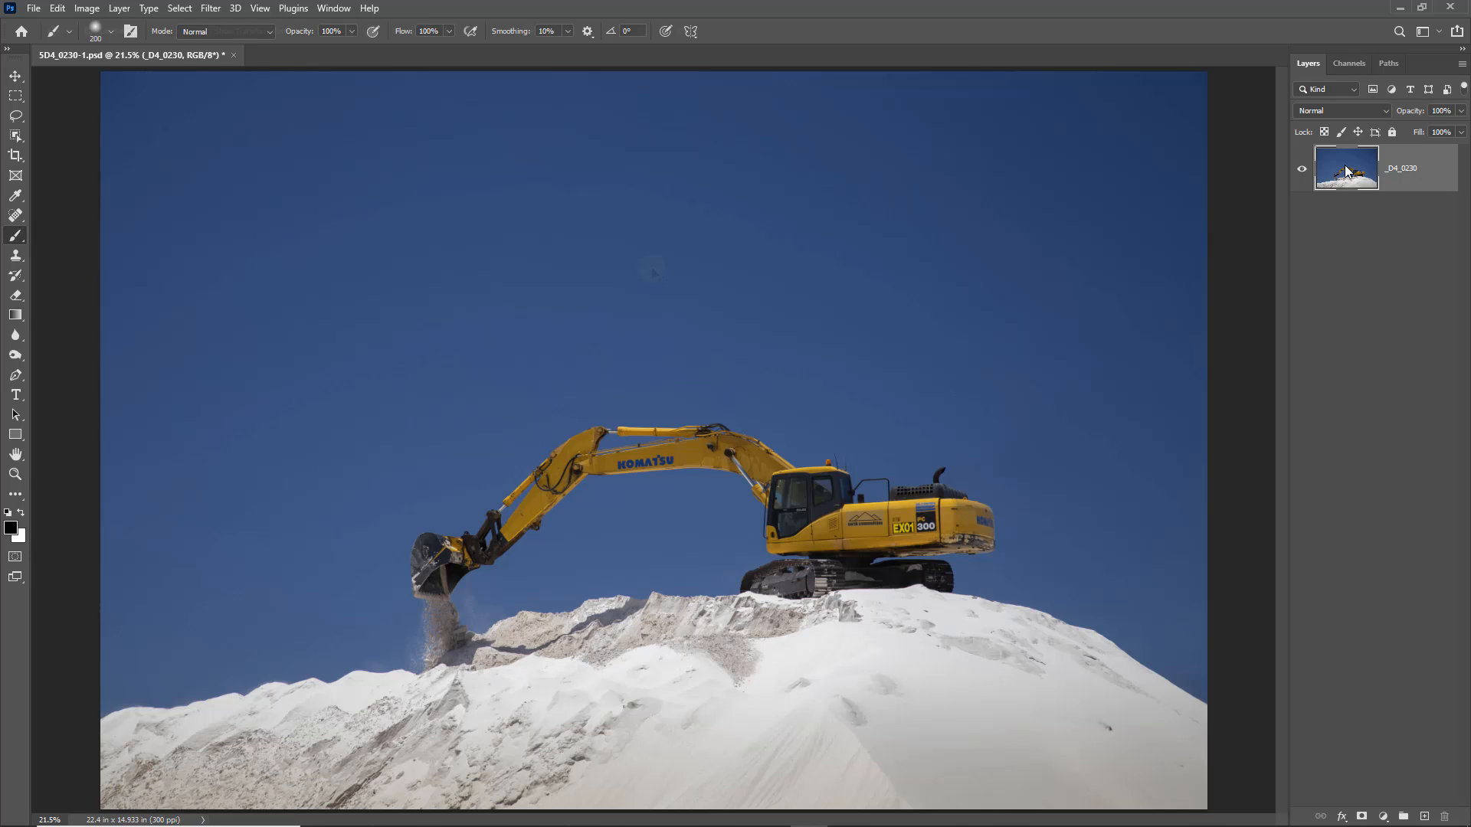
Start Sky Replacement on the excavator photo and look through the Blue Skies, Spectacular and Sunsets preset groups.
key("v")
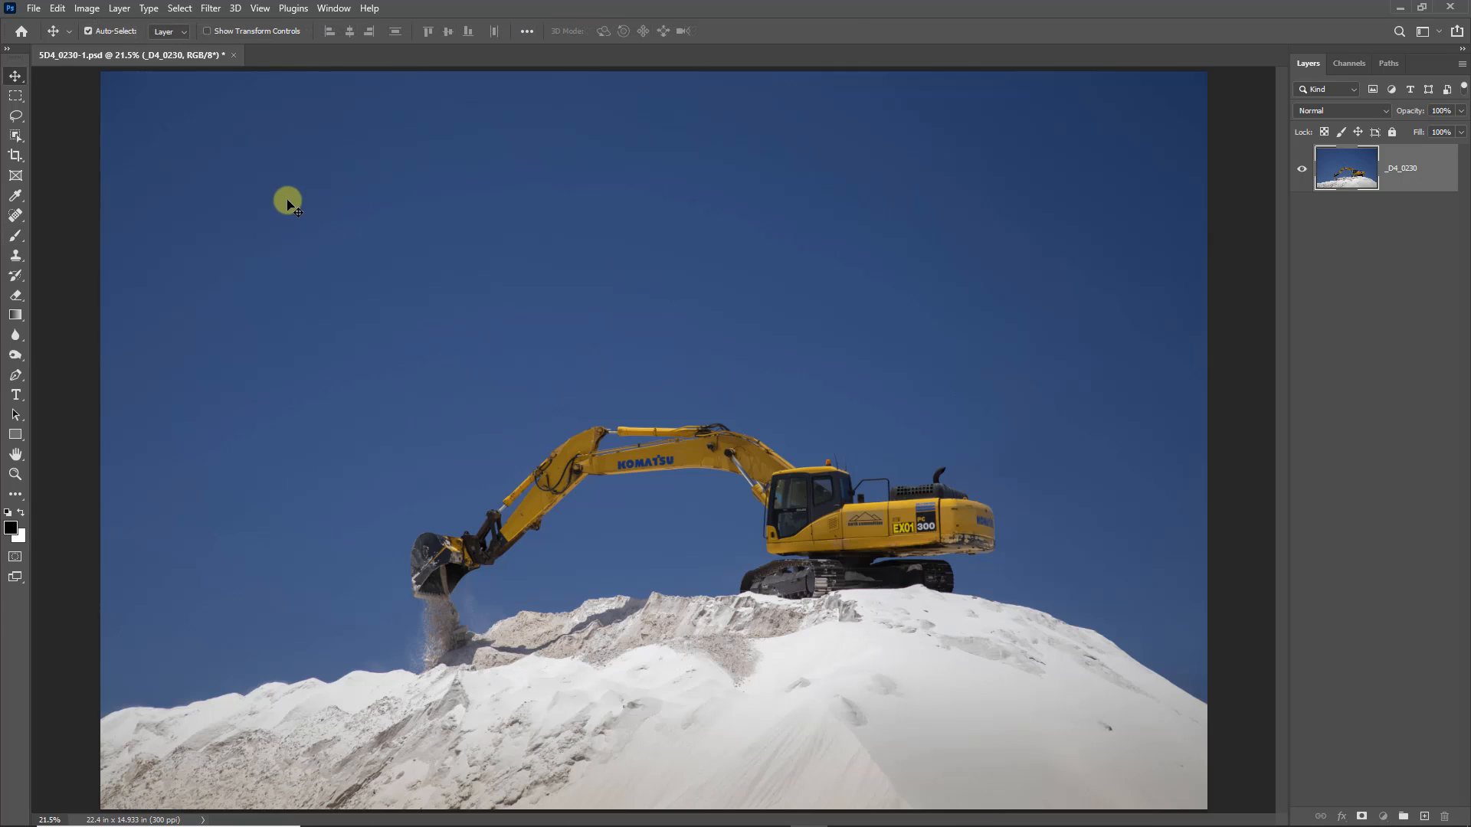
left_click(58, 9)
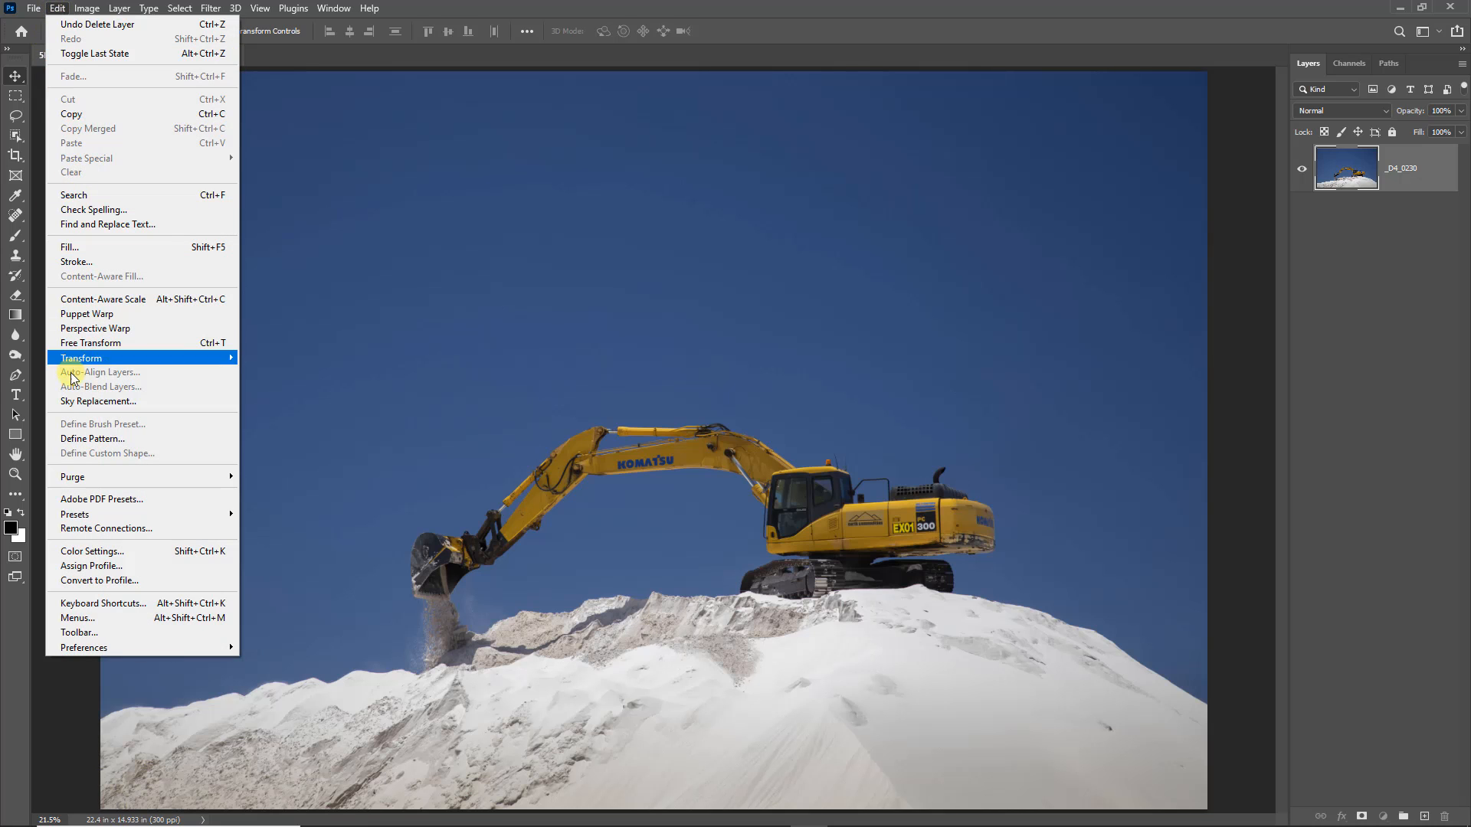
left_click(79, 401)
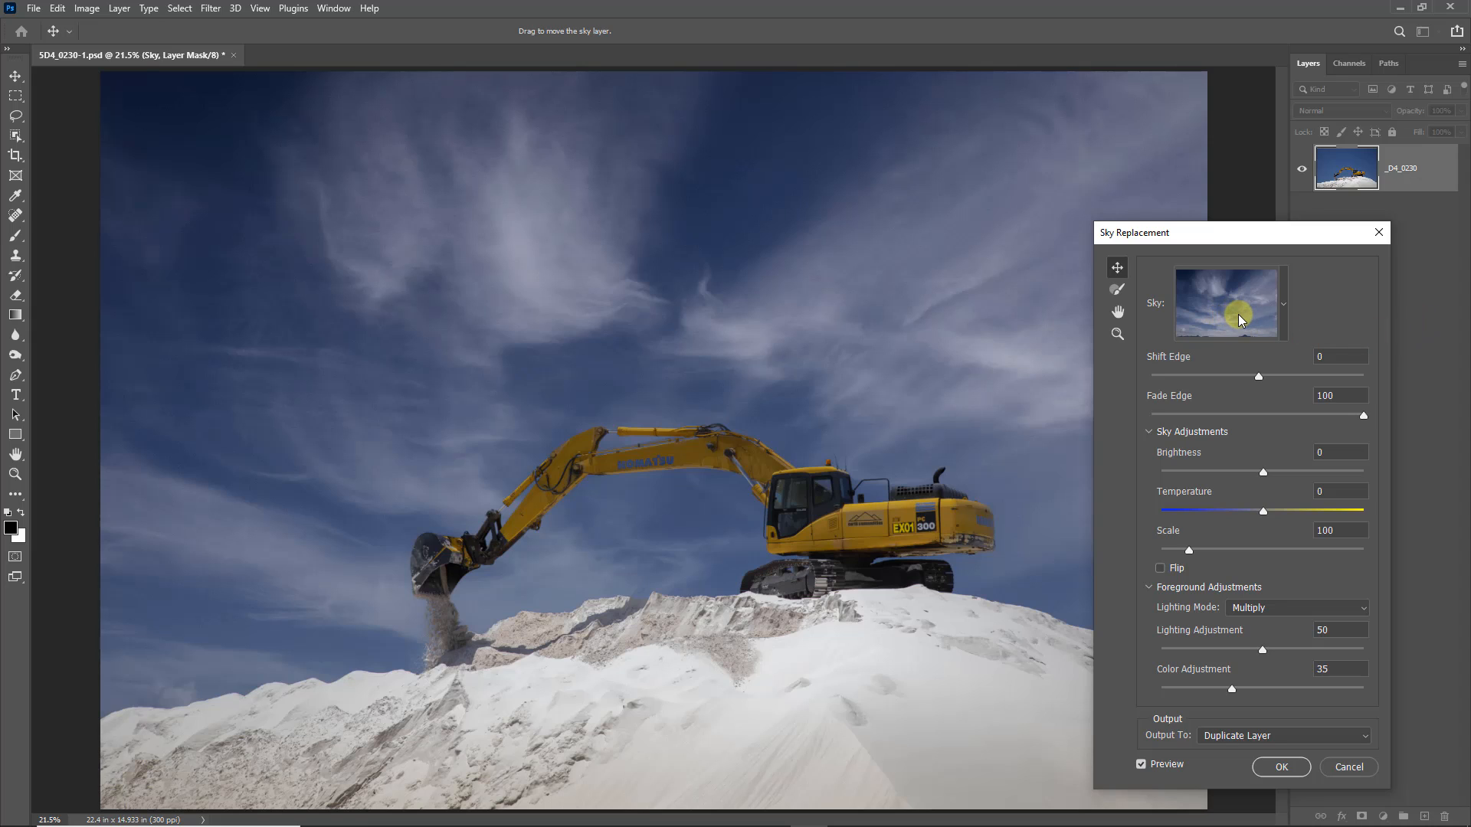
left_click(1285, 305)
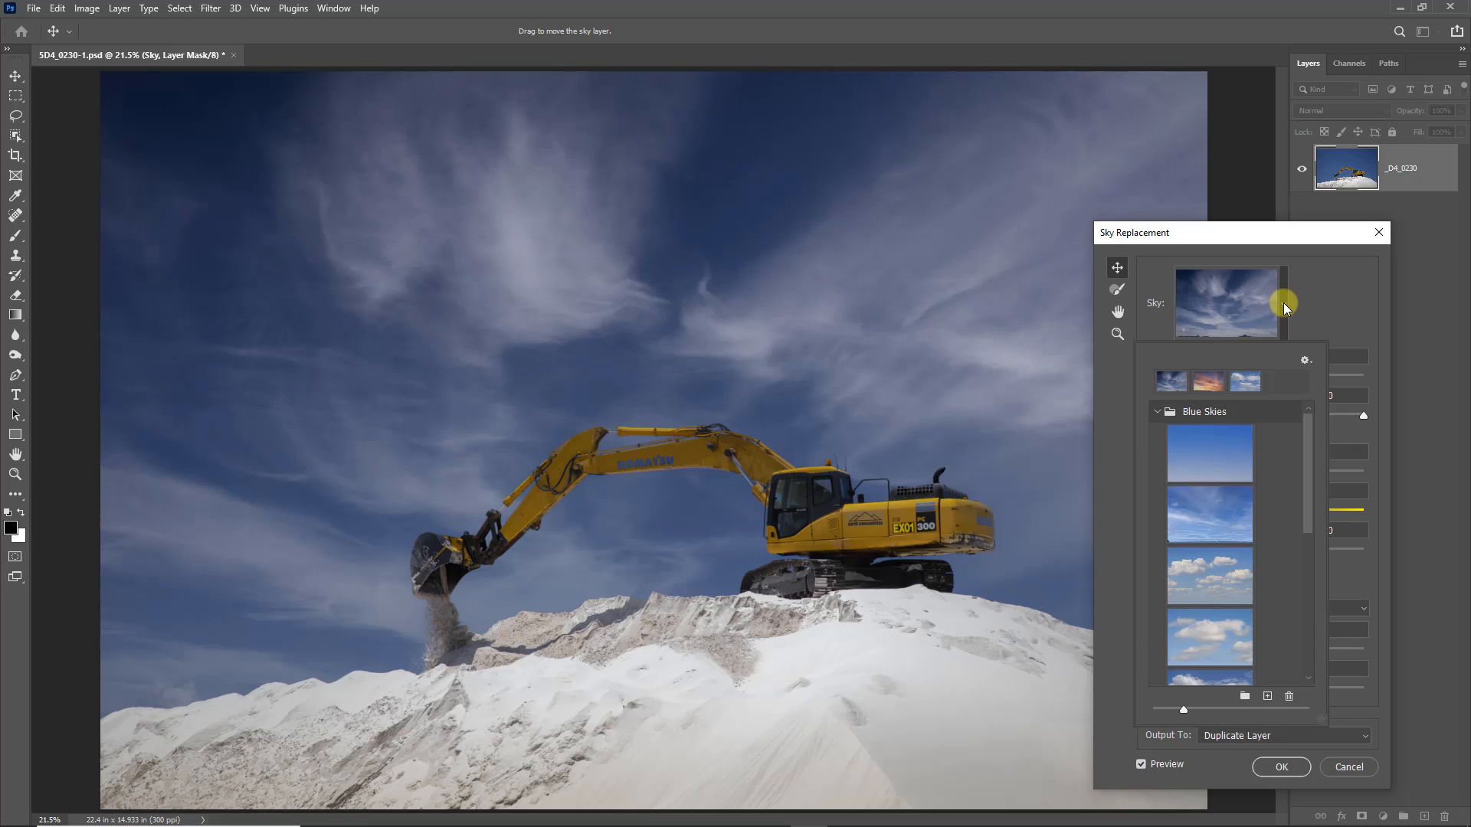
left_click(1158, 412)
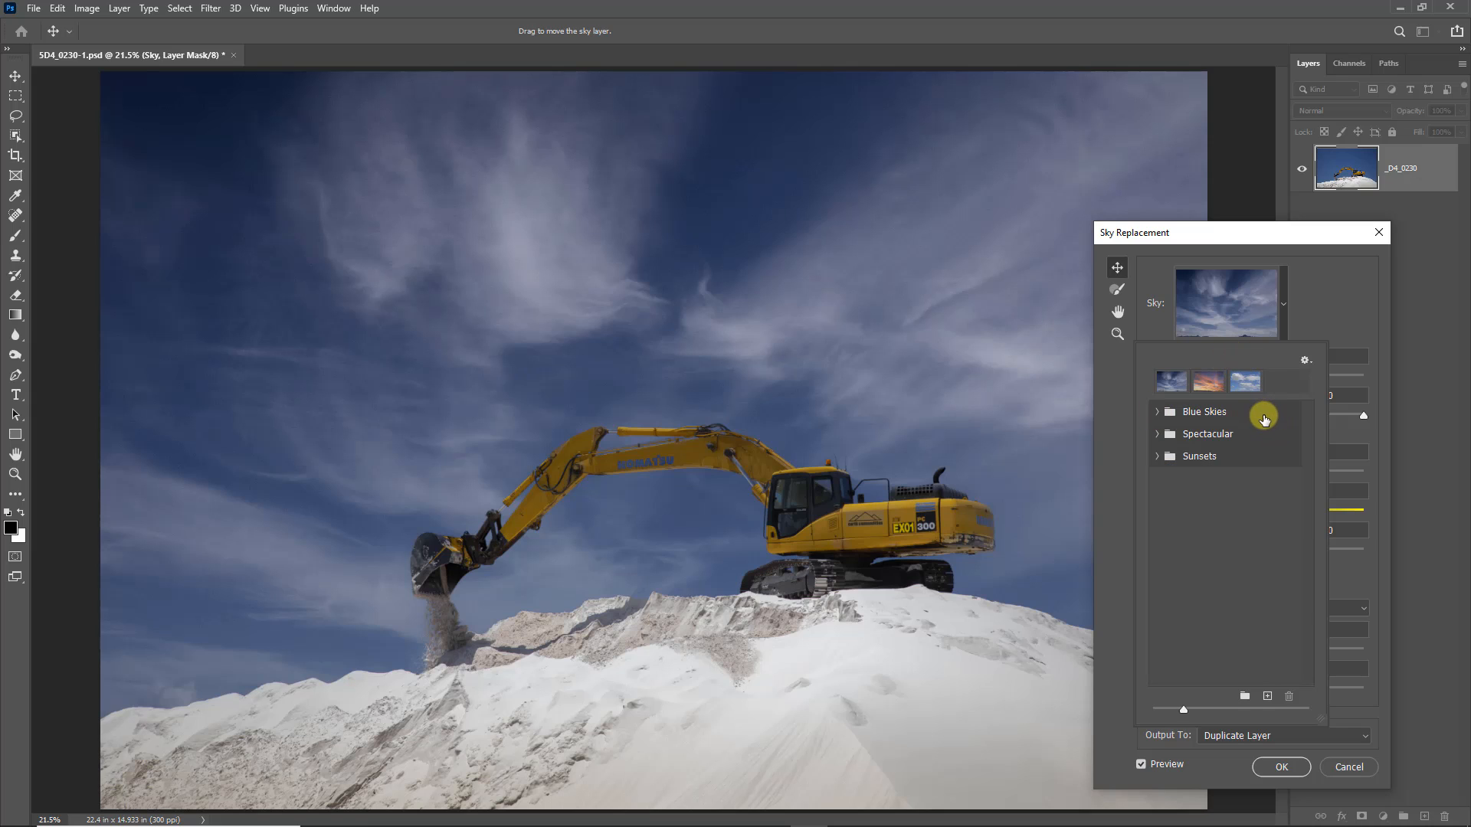
left_click(1157, 435)
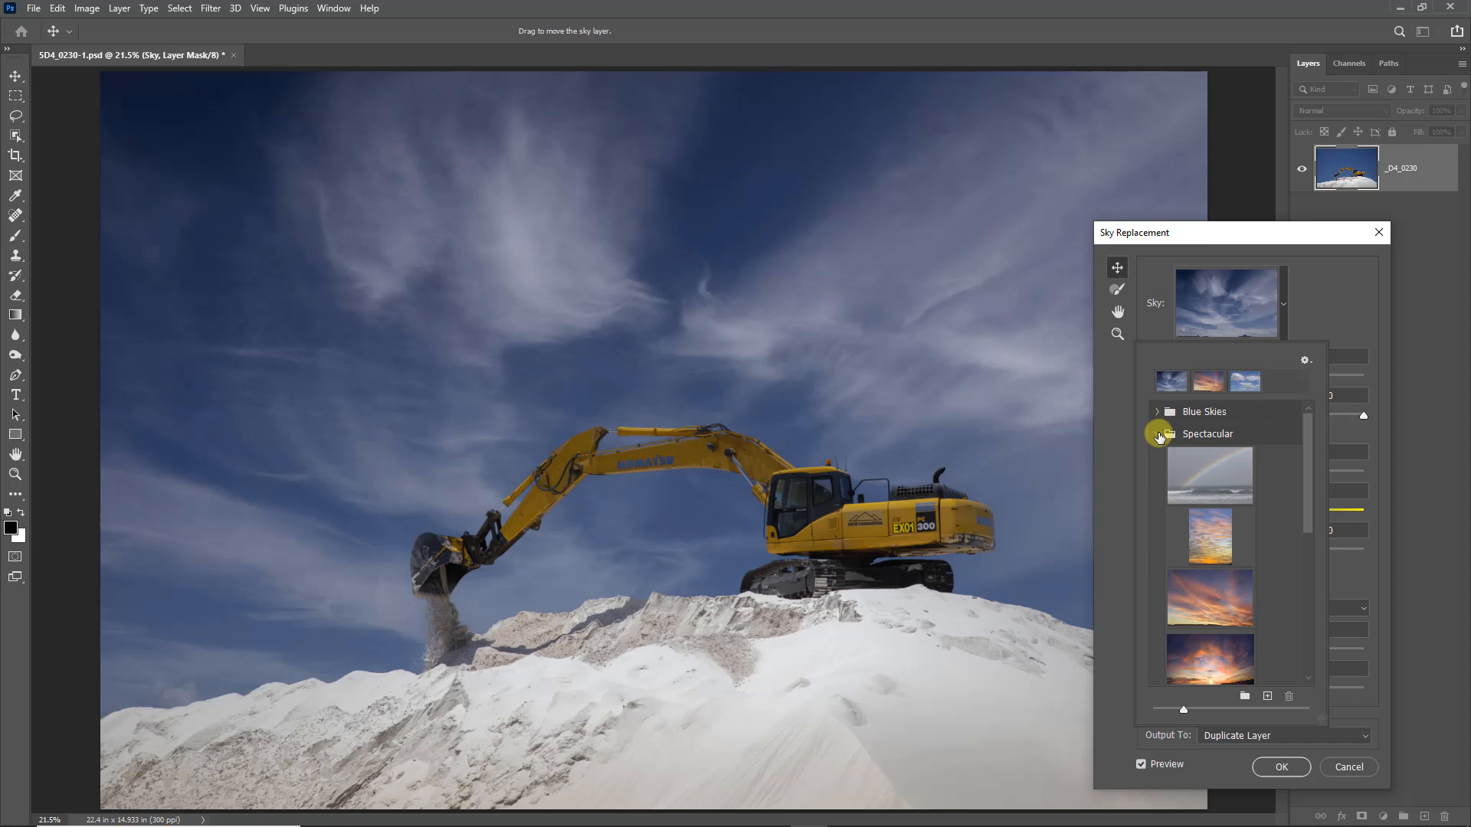
left_click(1157, 435)
left_click(1155, 459)
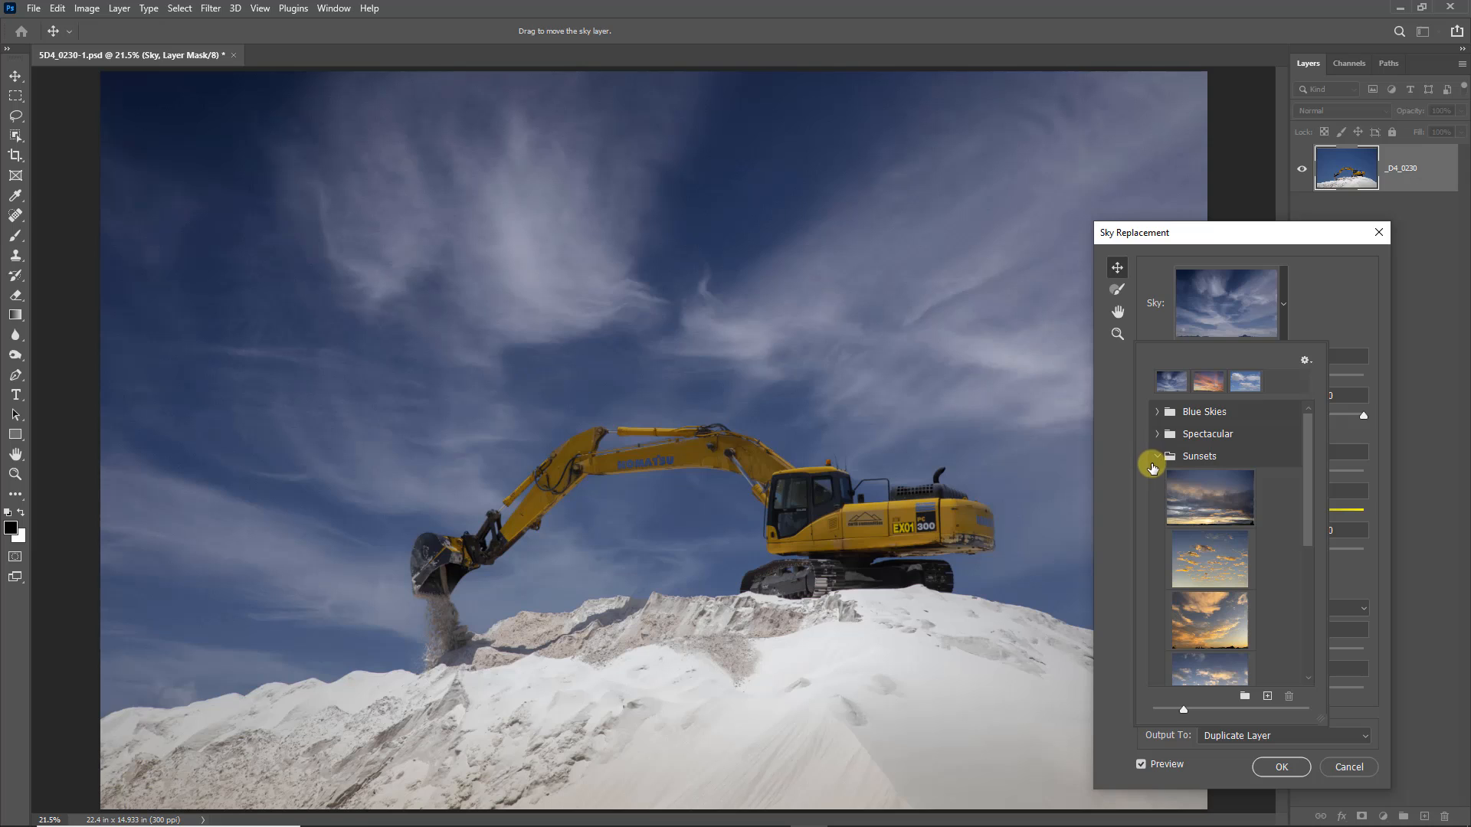
left_click(1157, 459)
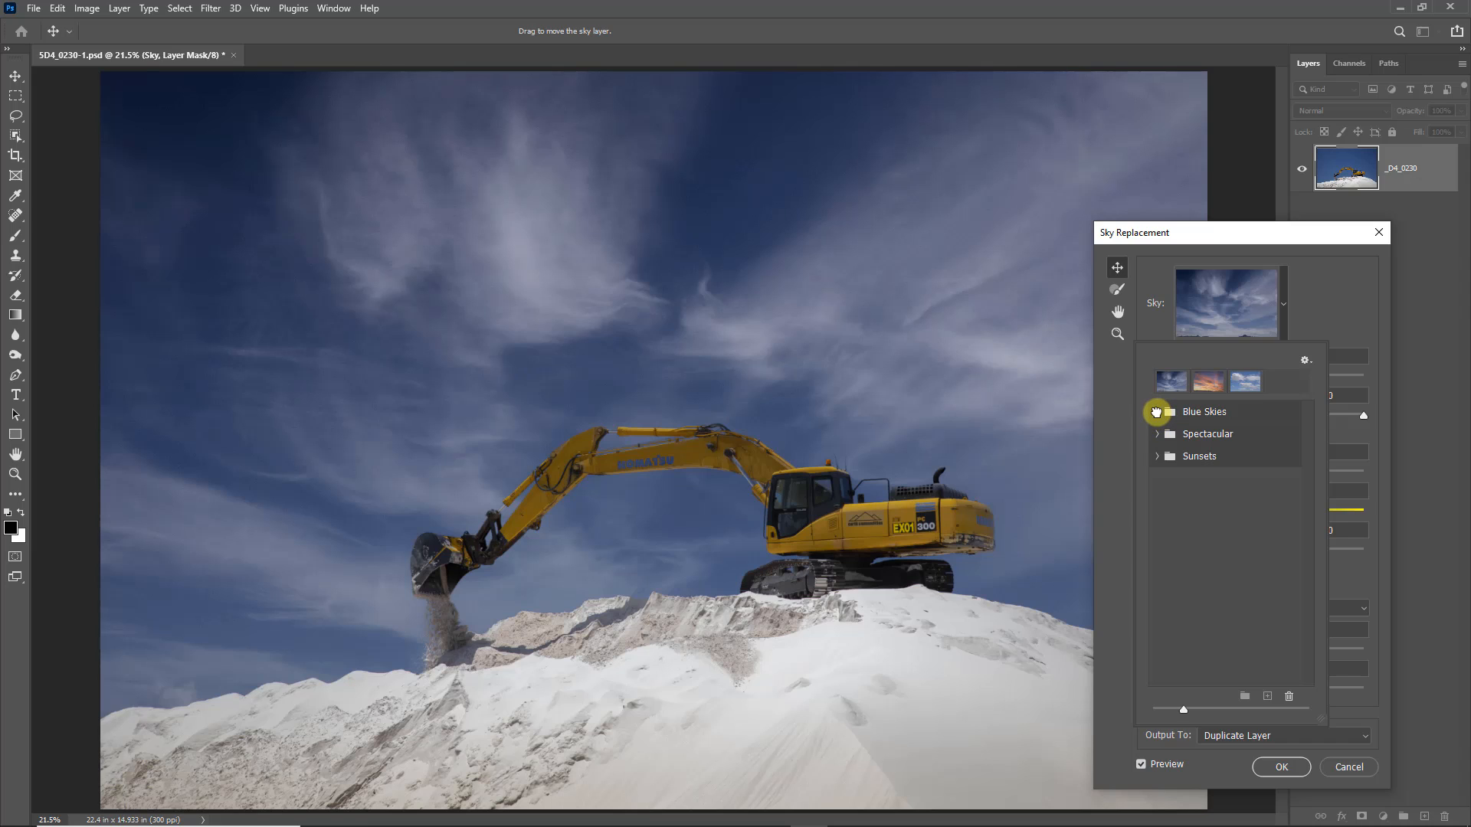
Choose the Blue Skies preset with large white clouds on a medium-blue sky as the replacement.
left_click(1157, 413)
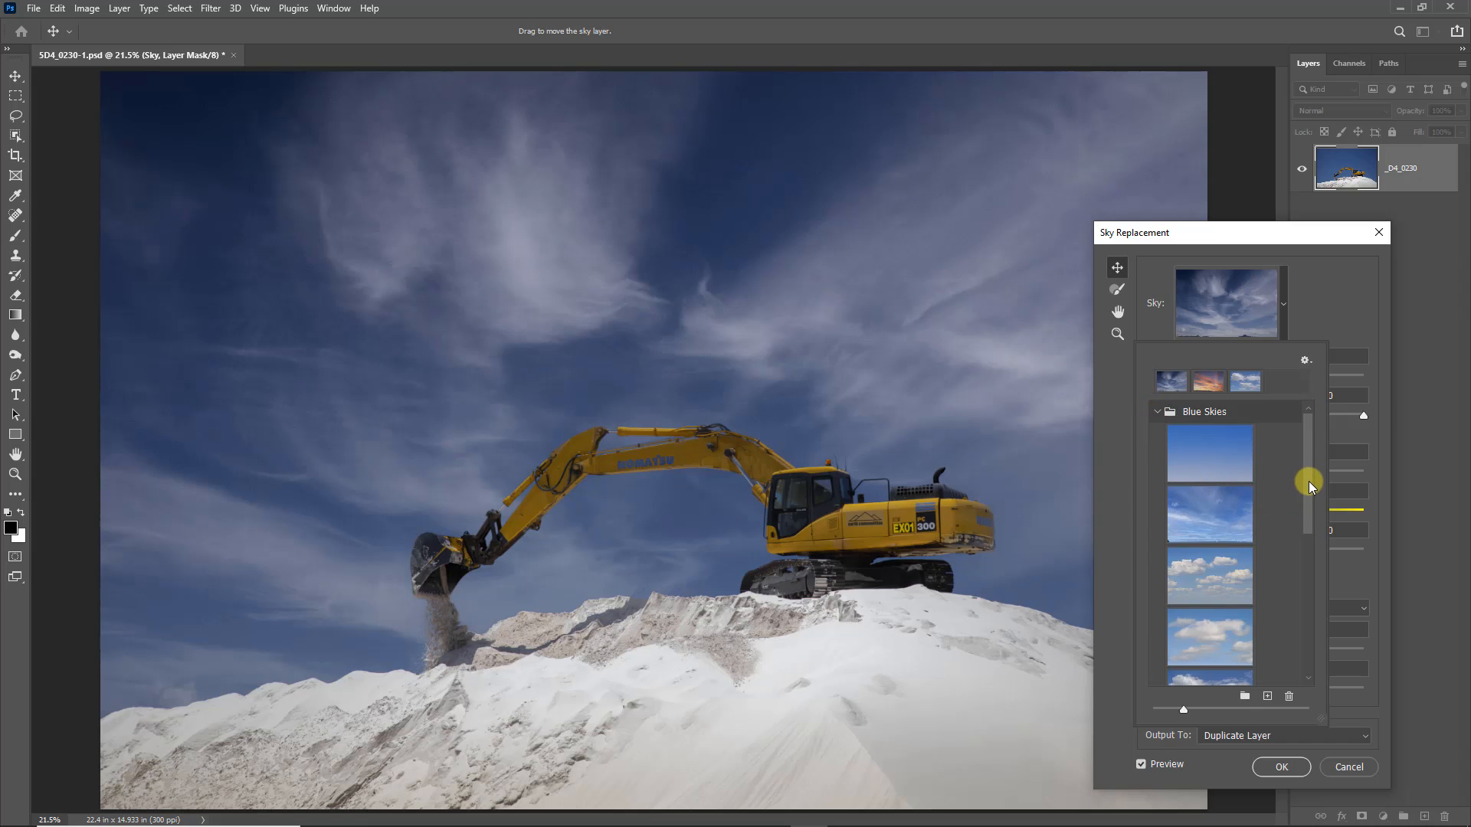
left_click_drag(1309, 481, 1311, 507)
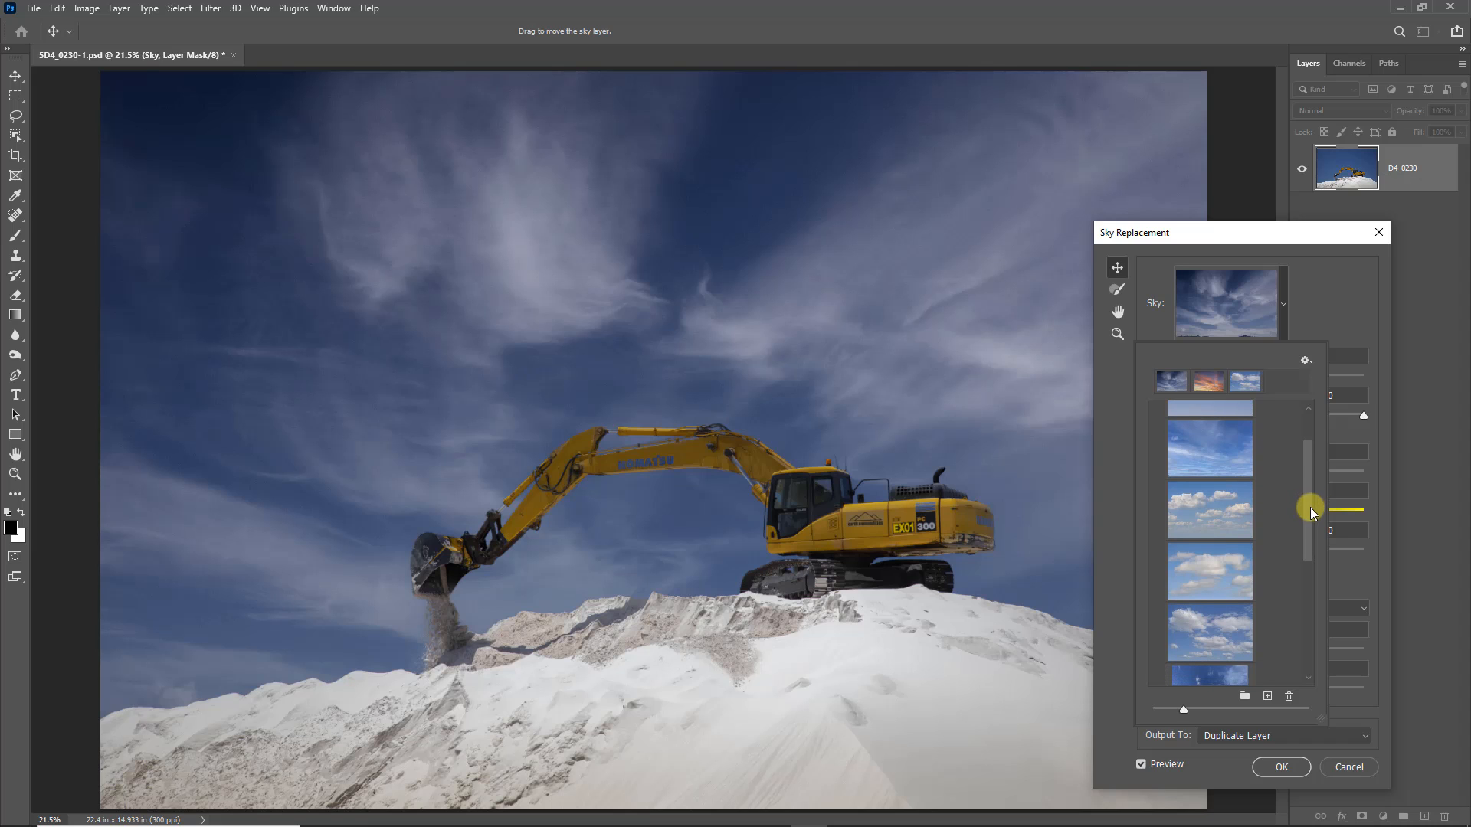
left_click(1212, 636)
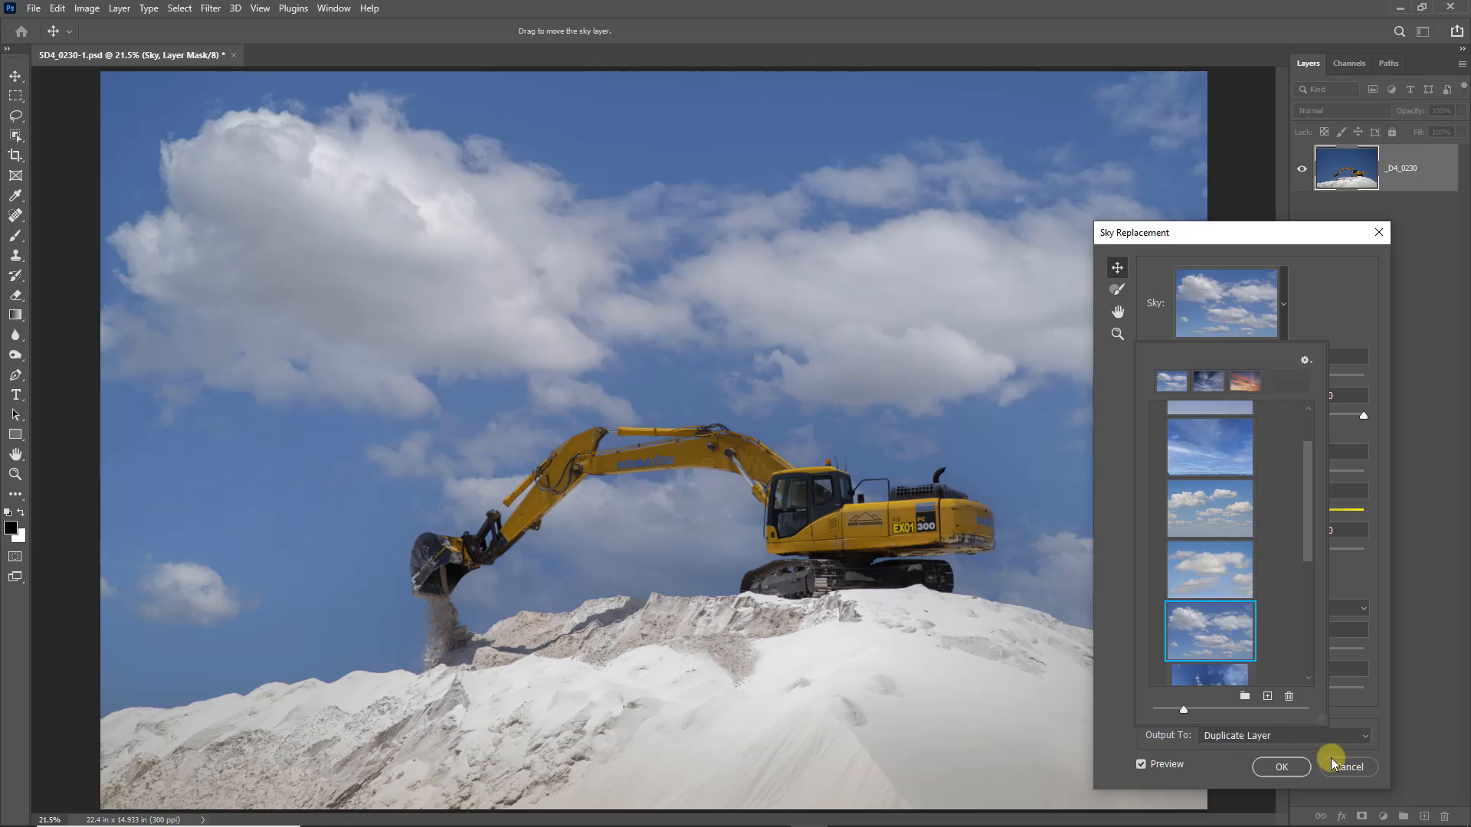
Set the sky replacement's output to New Layers and apply it.
left_click(1365, 737)
left_click(1365, 737)
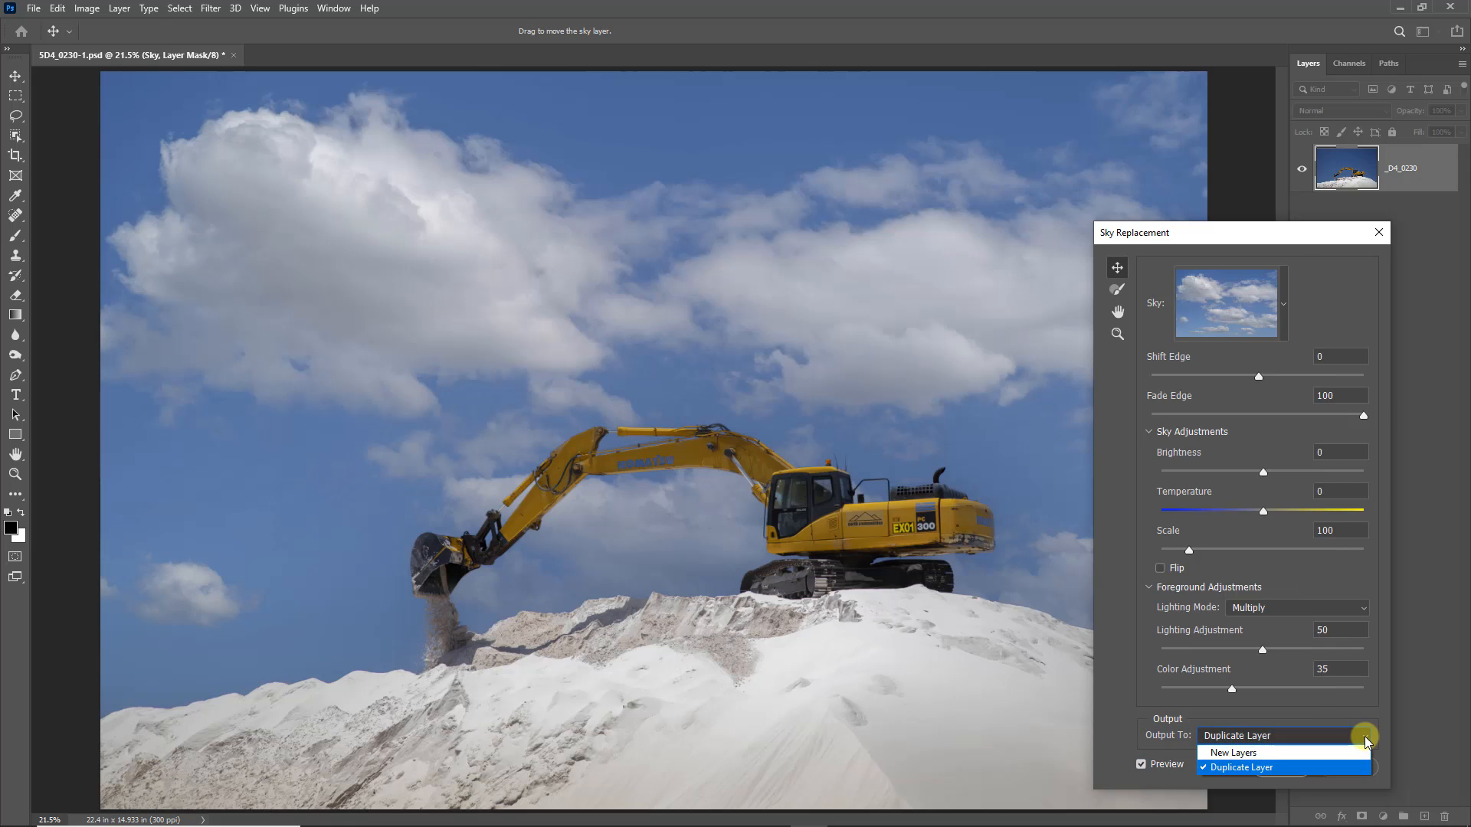
left_click(1253, 754)
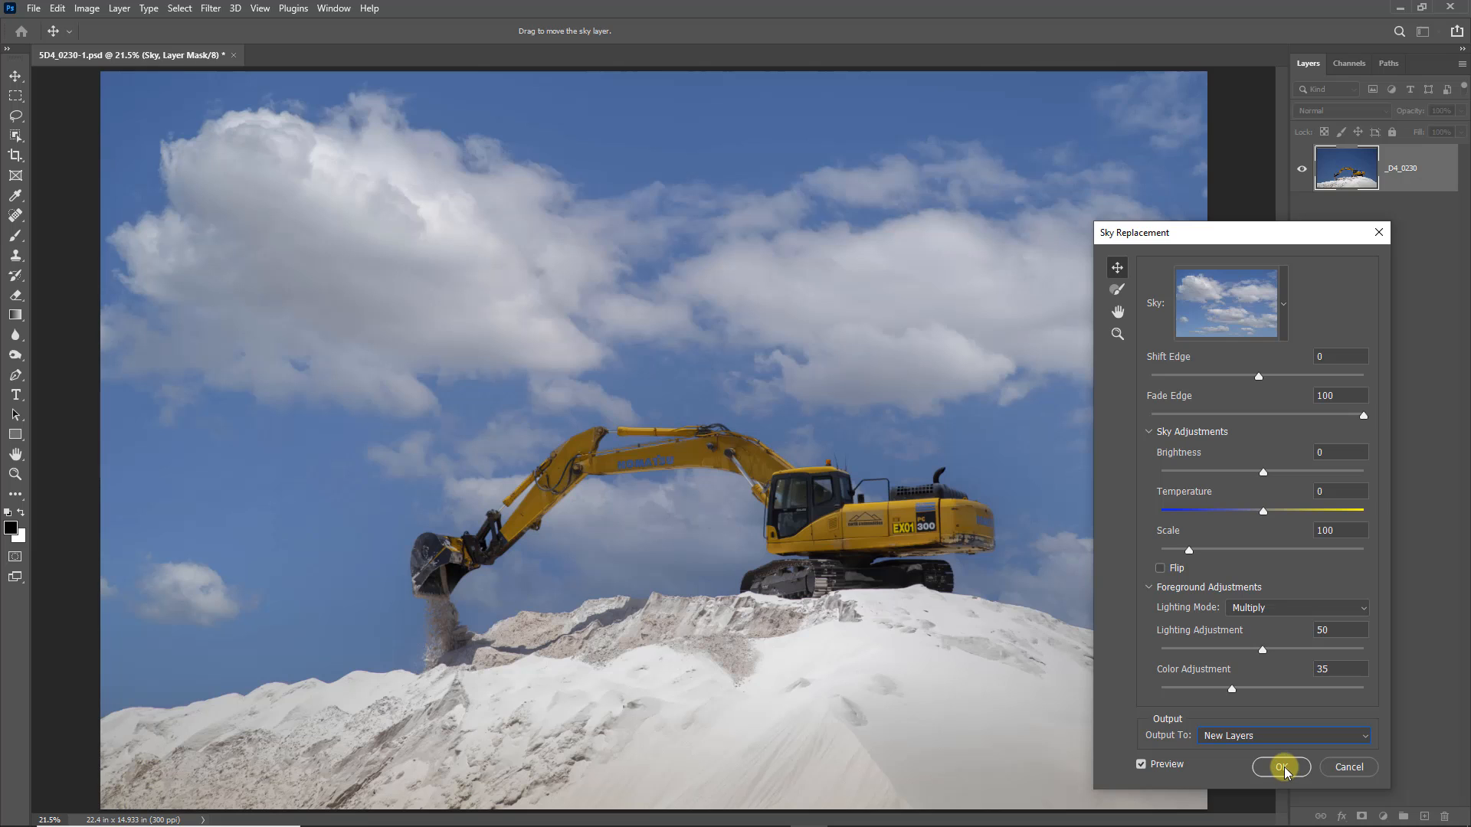
left_click(1282, 768)
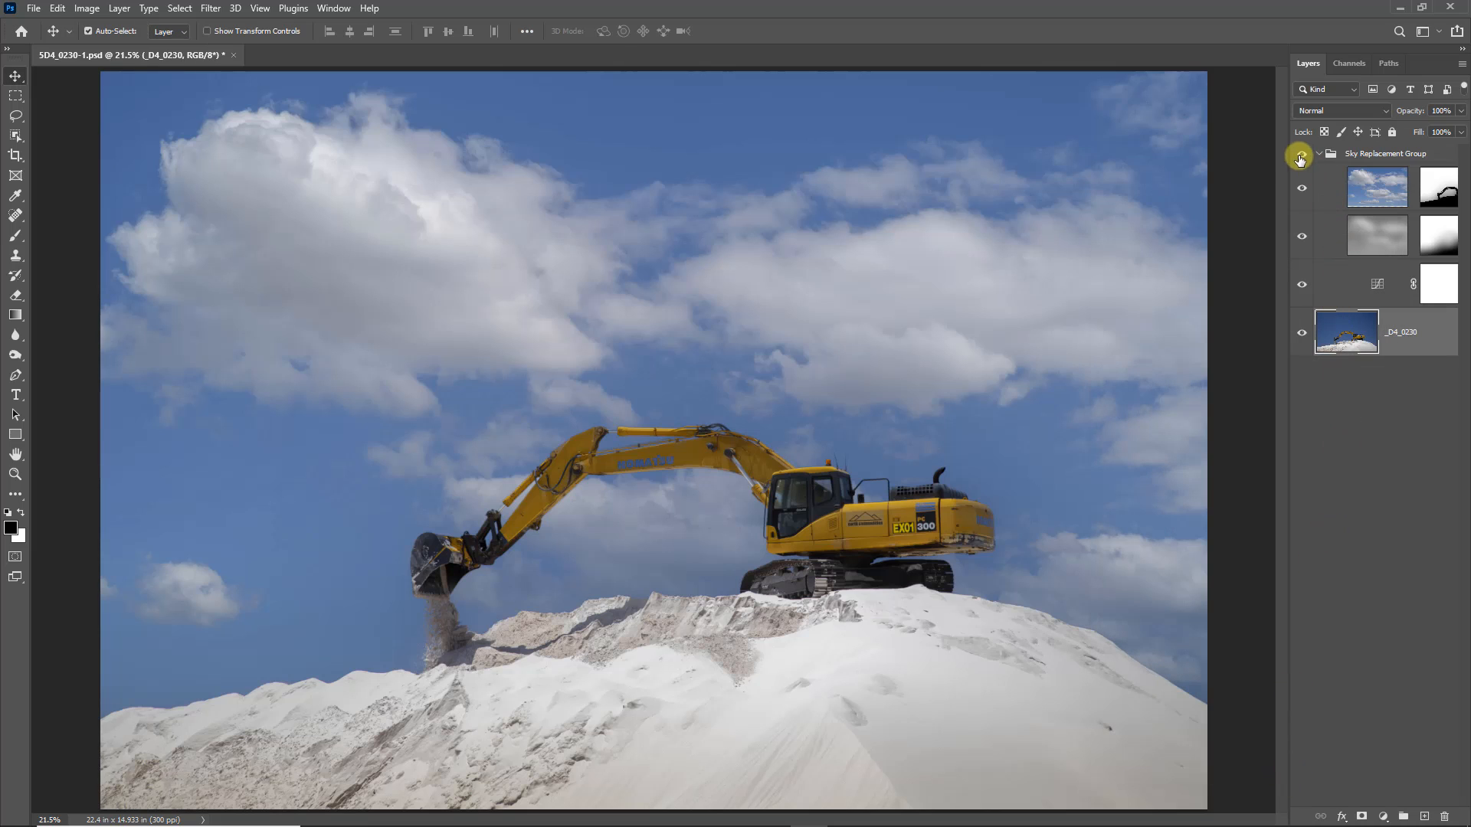
Widen the layer list to show the full layer names and examine the Sky layer's mask on its own.
left_click_drag(1288, 164, 1165, 154)
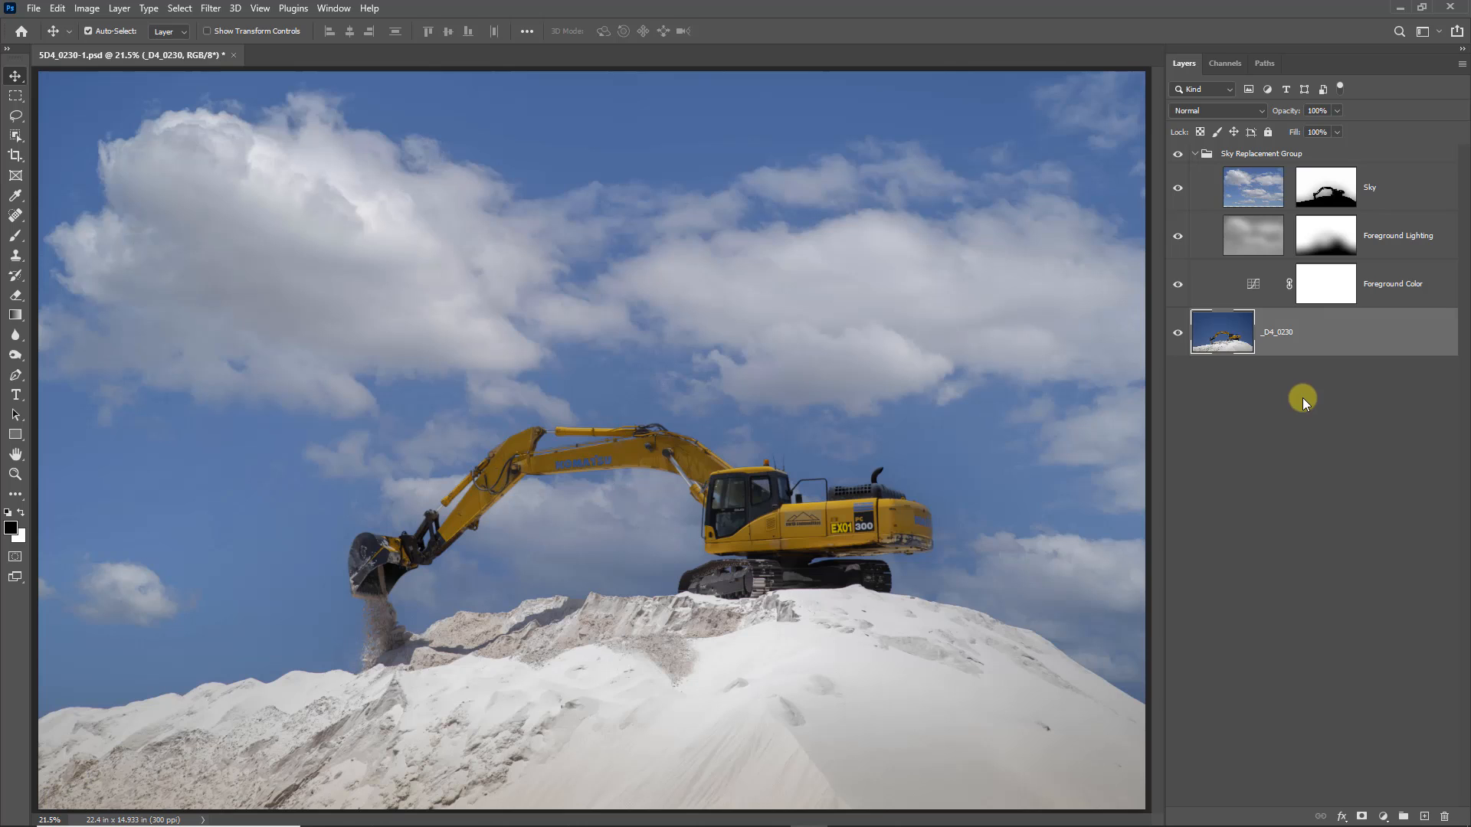
left_click(1330, 190)
left_click(1331, 192, "alt")
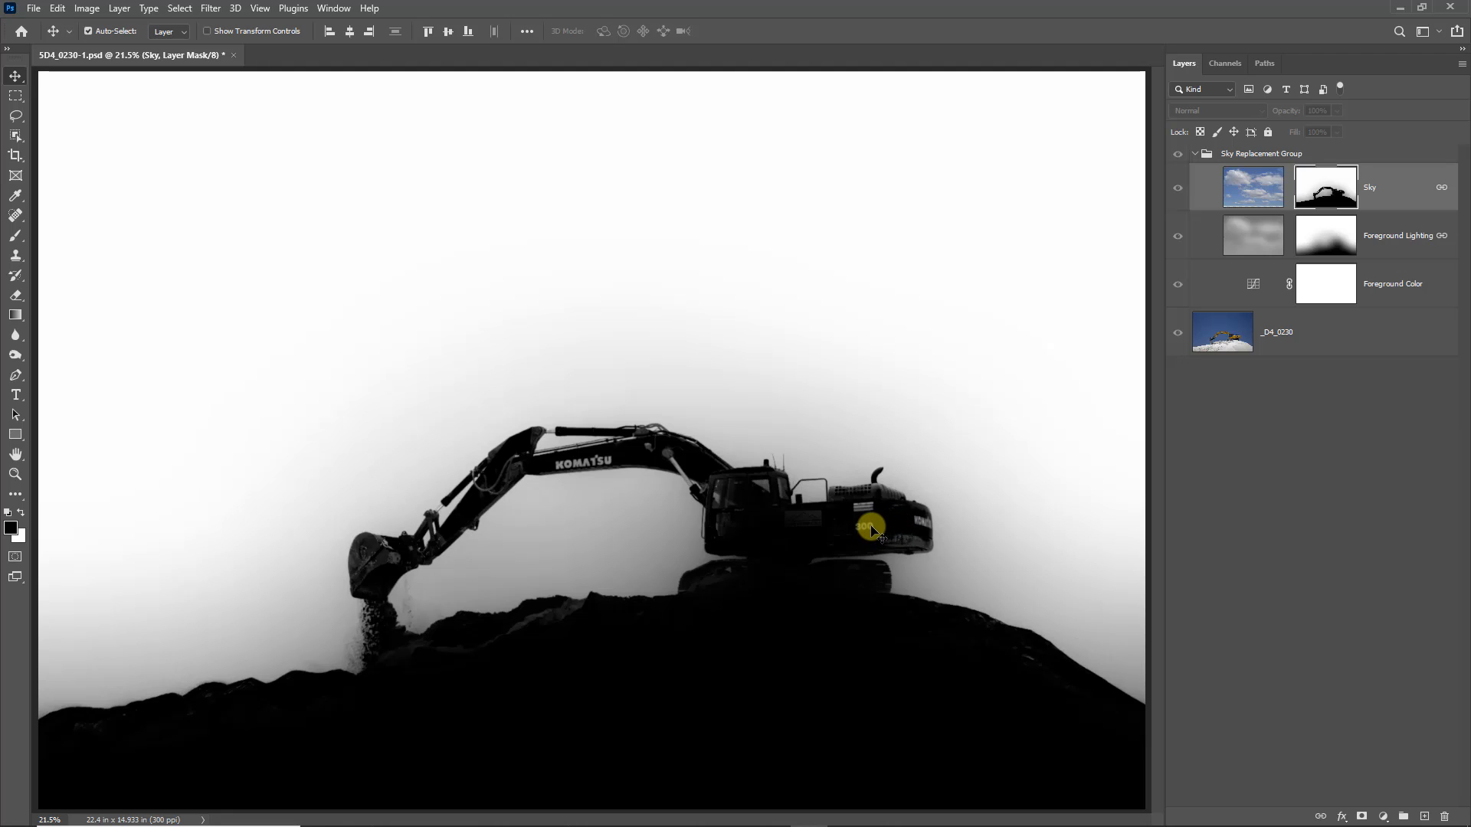
left_click(1278, 331)
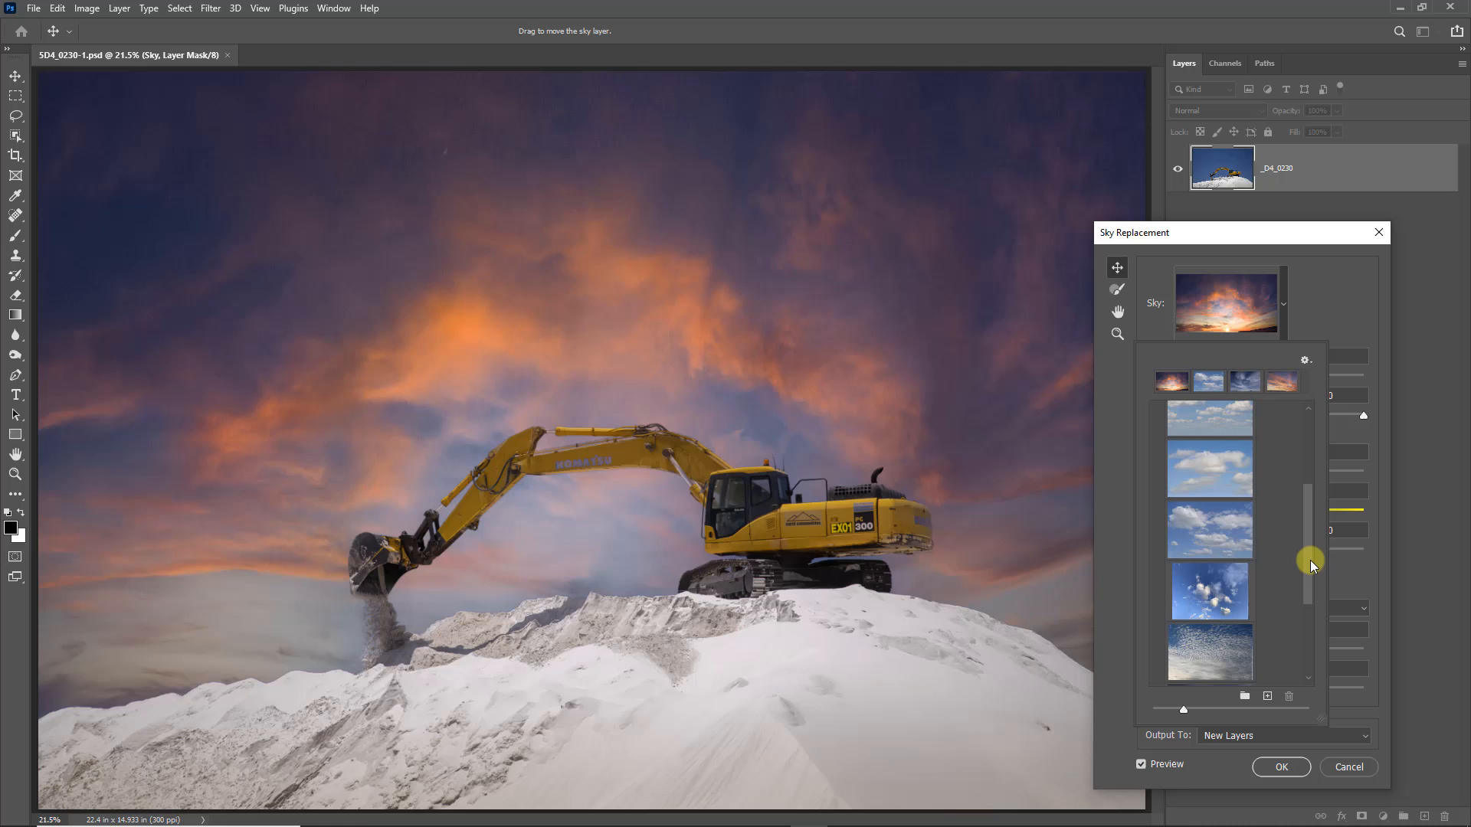
Replace the sunset sky with the Blue Skies preset of wispy clouds on dark blue.
left_click_drag(1310, 560, 1303, 616)
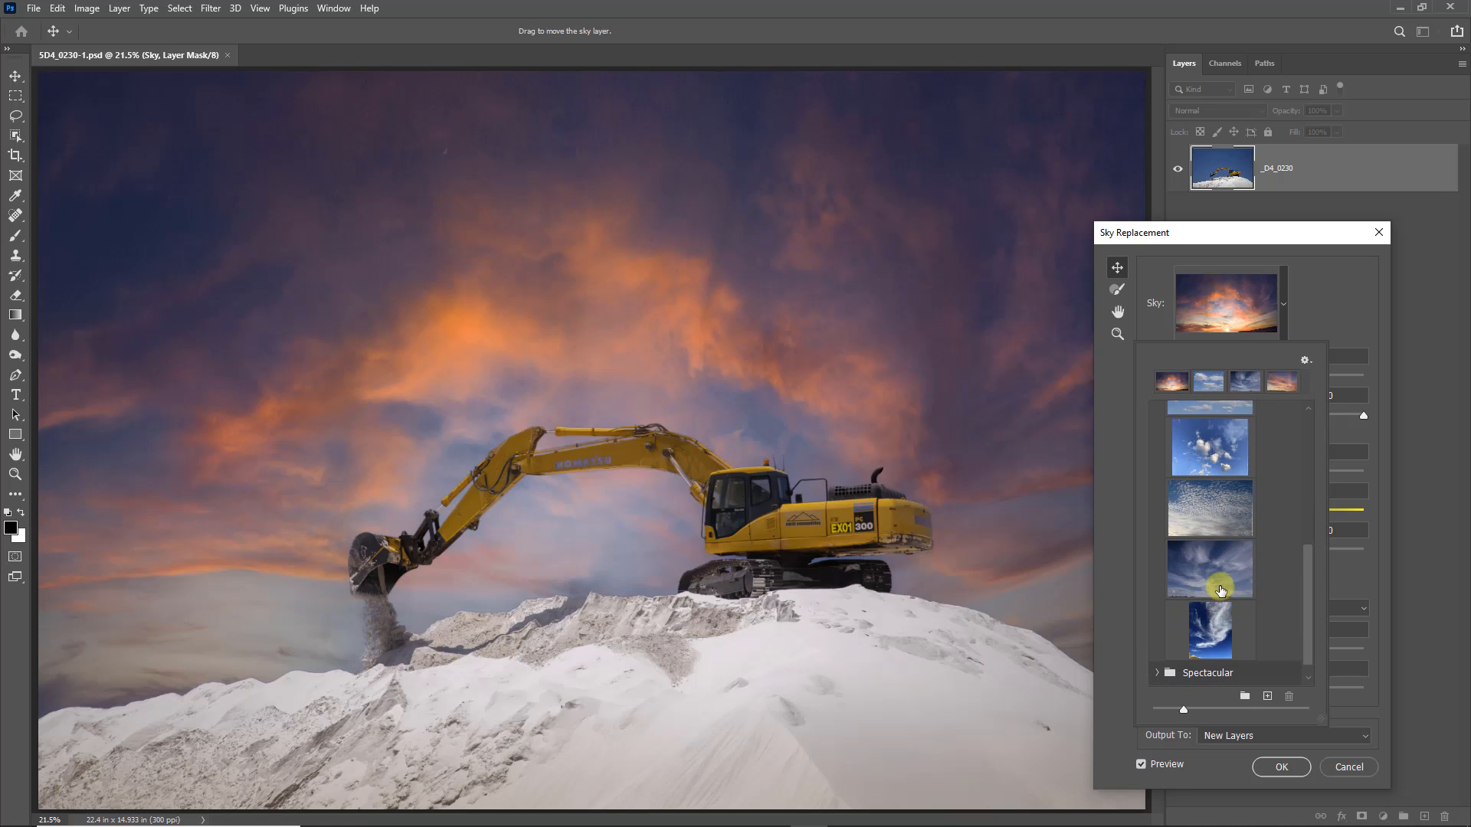
left_click(1224, 585)
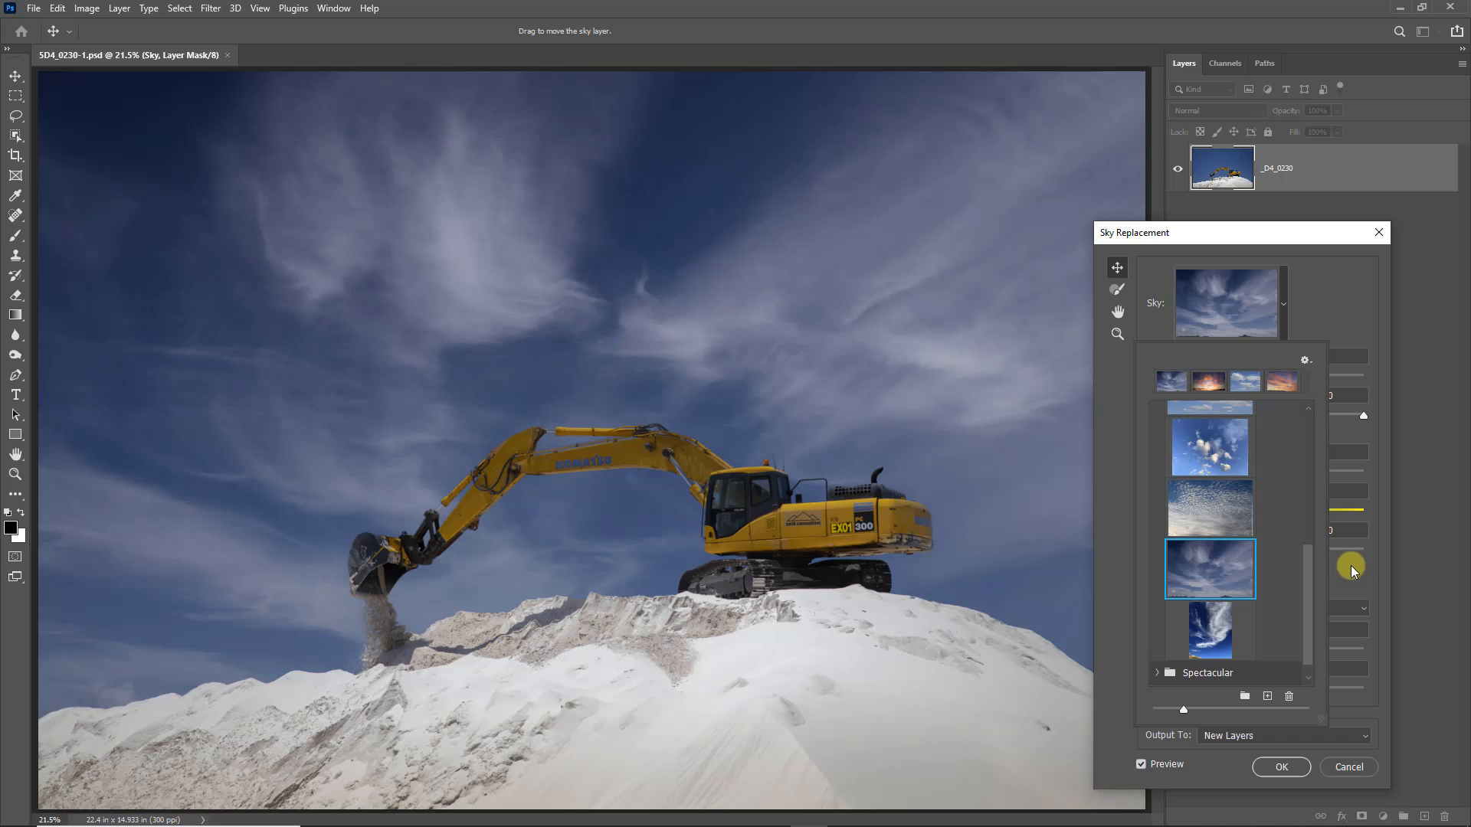
left_click(1112, 555)
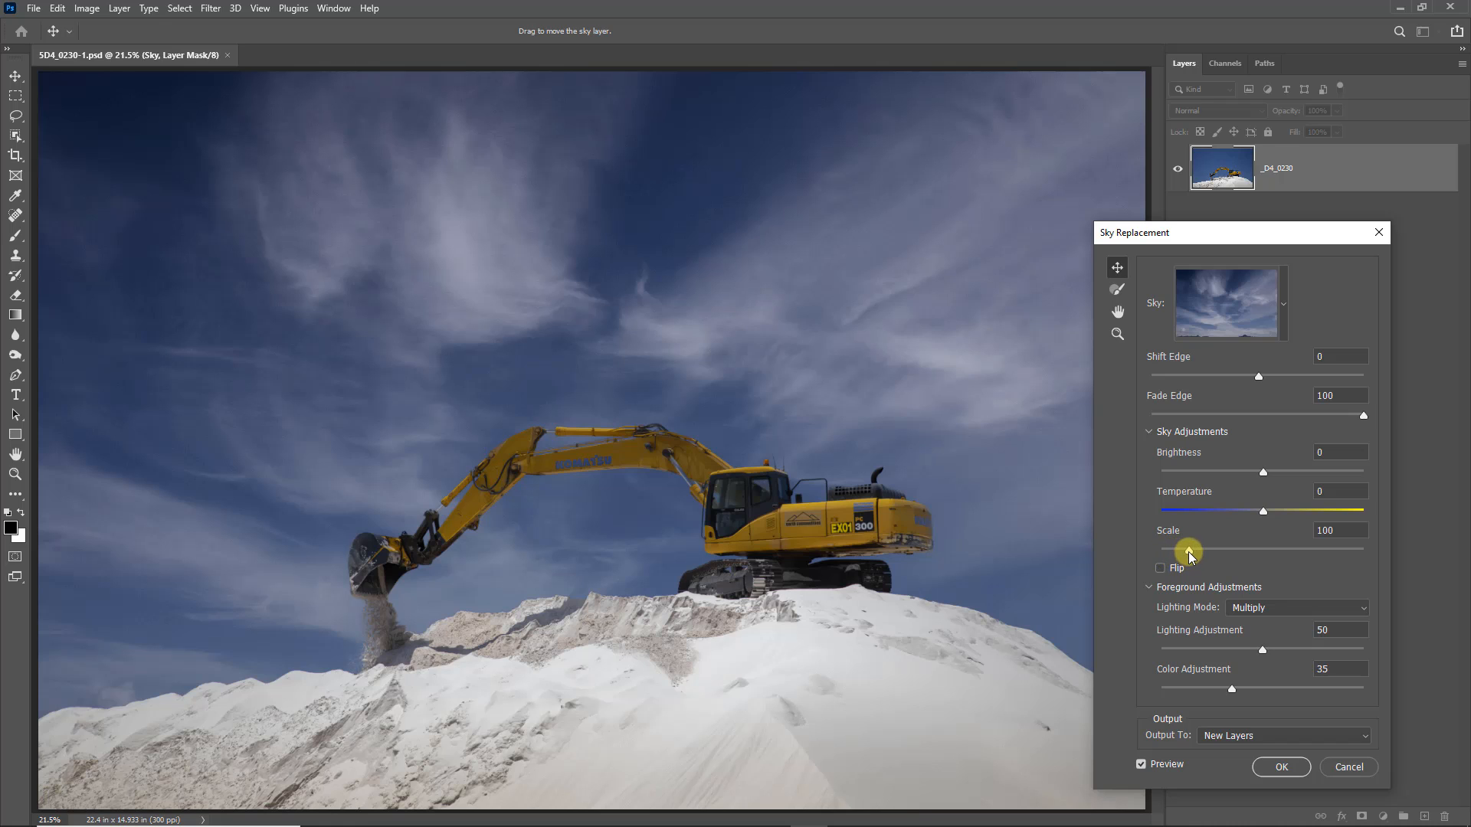
Enlarge the replacement sky by setting its Scale to 119.
mouse_move(1188, 550)
left_mouse_down()
mouse_move(1175, 553)
mouse_move(1207, 553)
left_mouse_up()
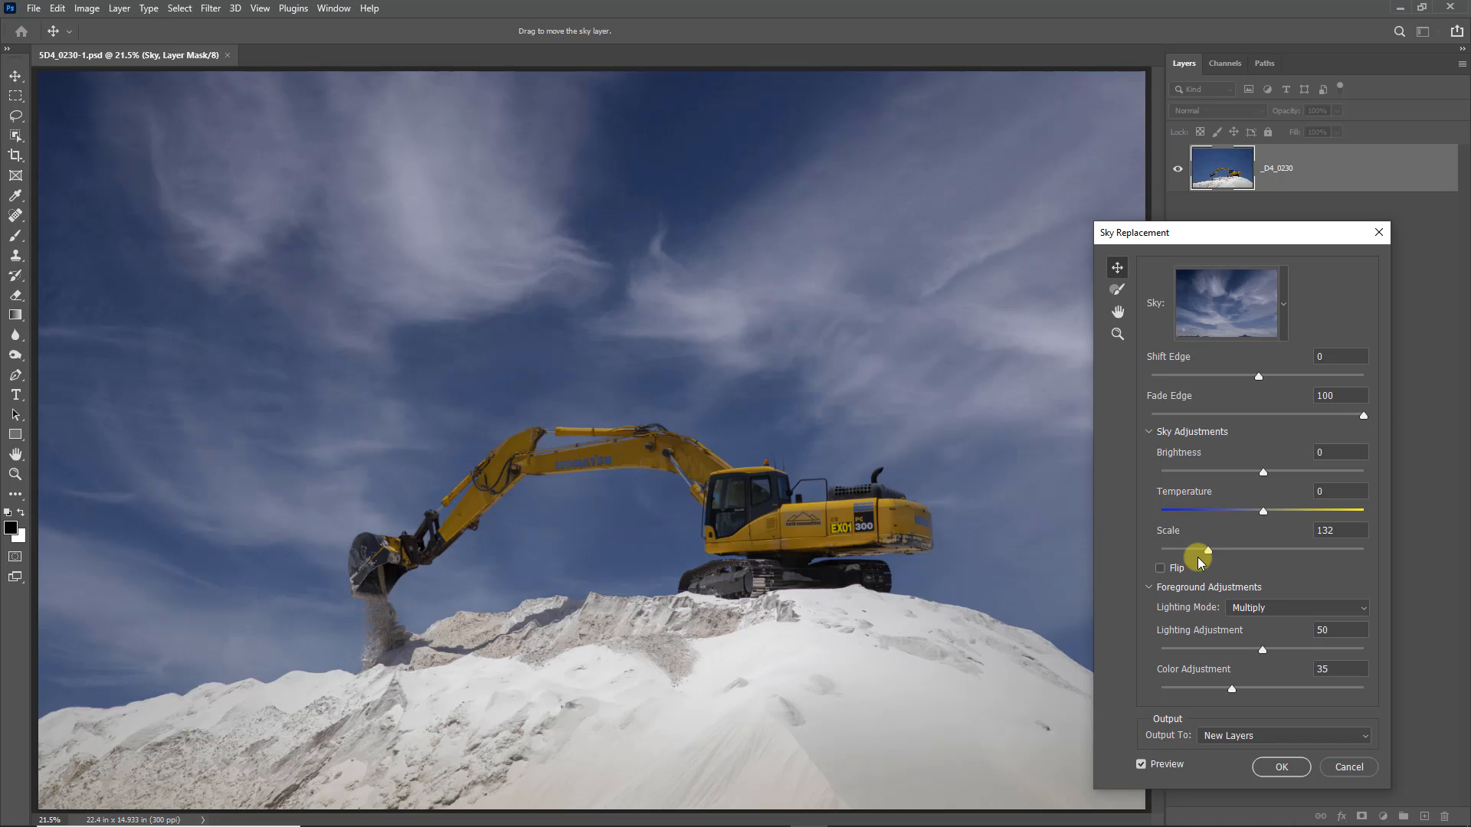
left_click(1202, 552)
left_click_drag(1201, 552, 1201, 558)
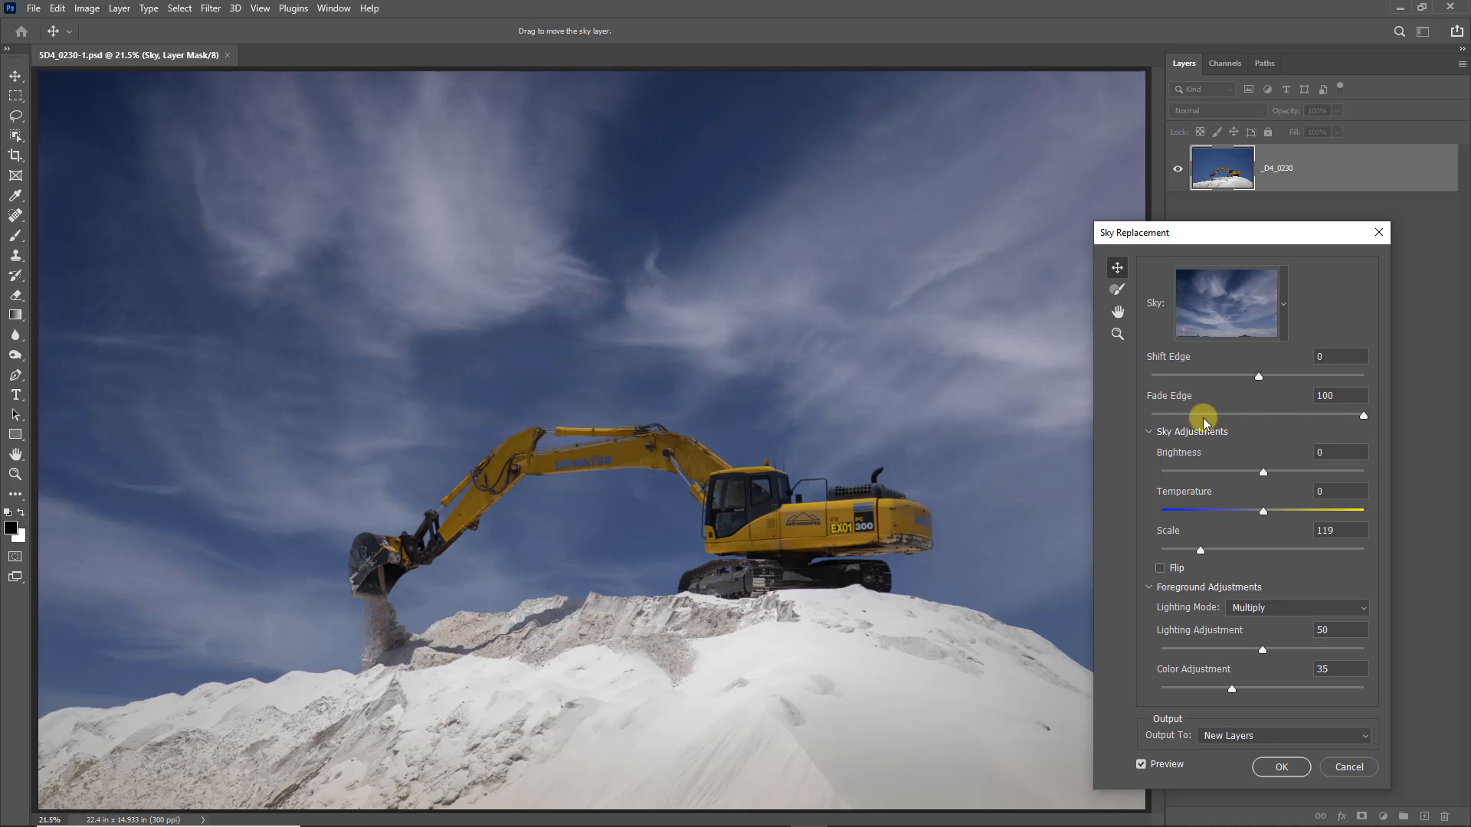
Compare Shift Edge at -100 and 100 on the excavator's outline, and settle on -17.
left_click(1151, 375)
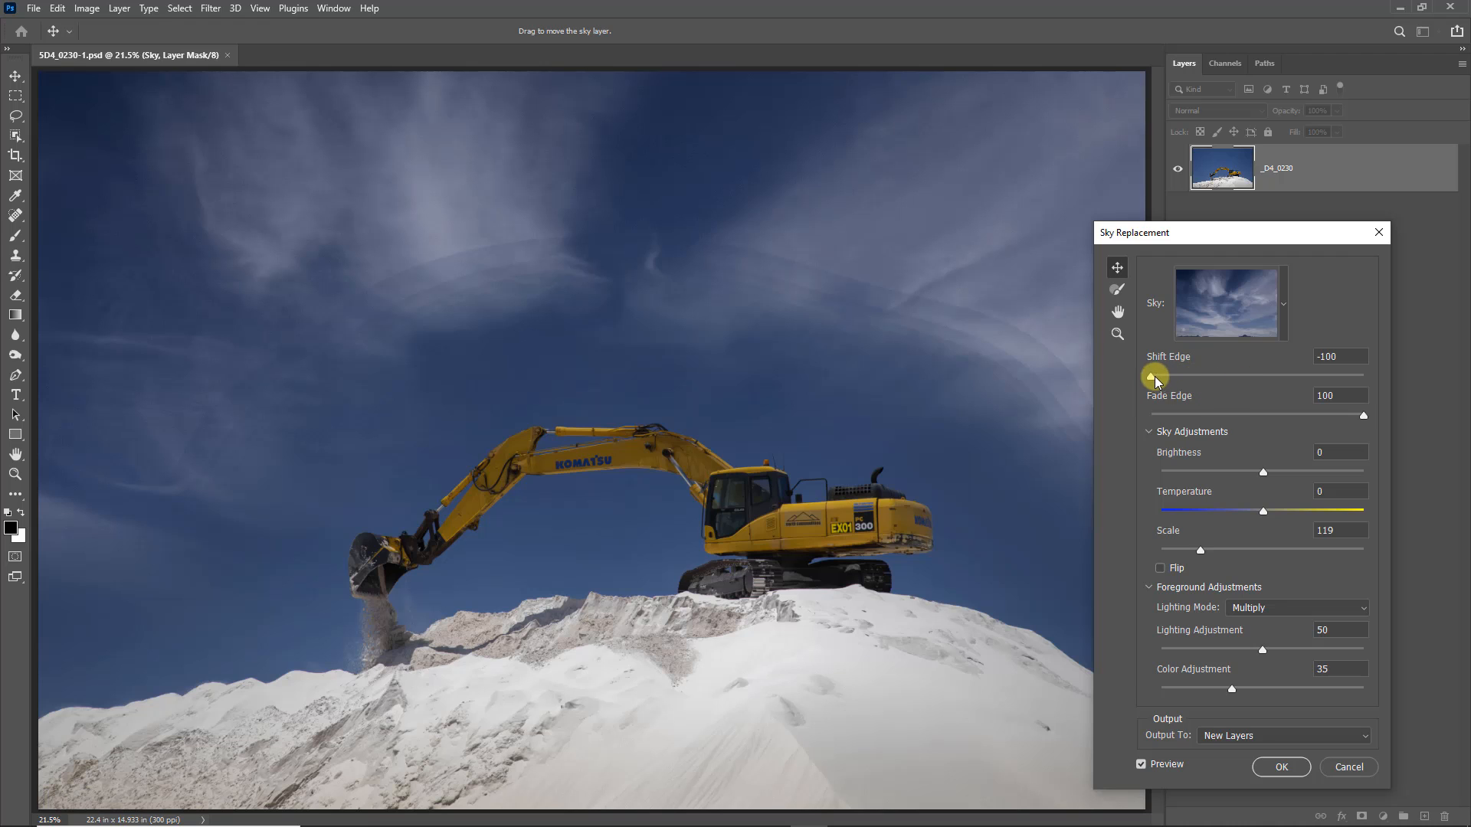
left_click_drag(1155, 376, 1356, 383)
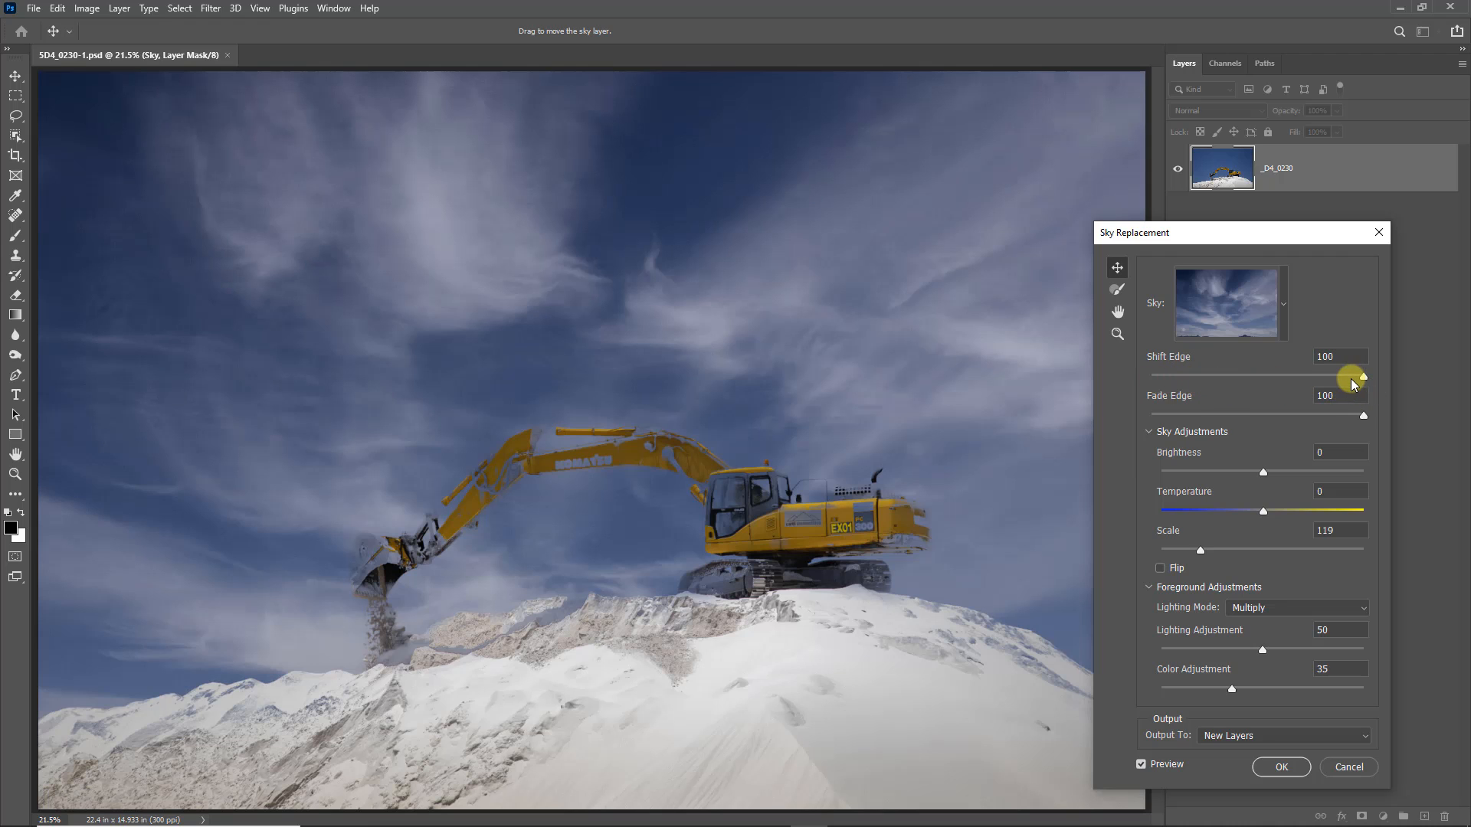
left_click_drag(605, 609, 697, 587)
left_click_drag(1364, 376, 1249, 379)
left_click(1328, 355)
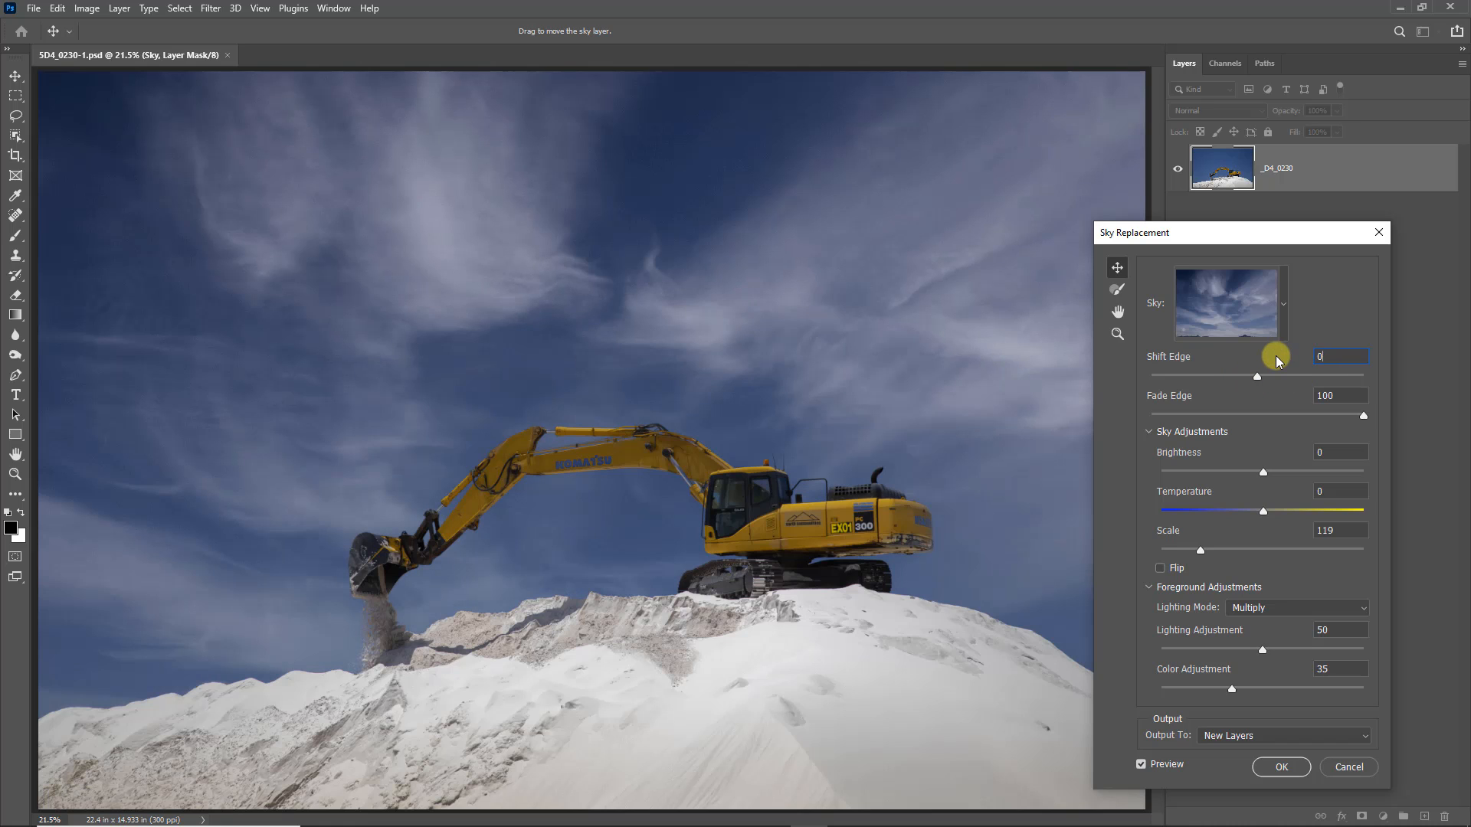
type("0")
left_click_drag(1256, 377, 1236, 383)
Try a minimal Fade Edge of 1, and set Fade Edge to 50.
left_click(1153, 415)
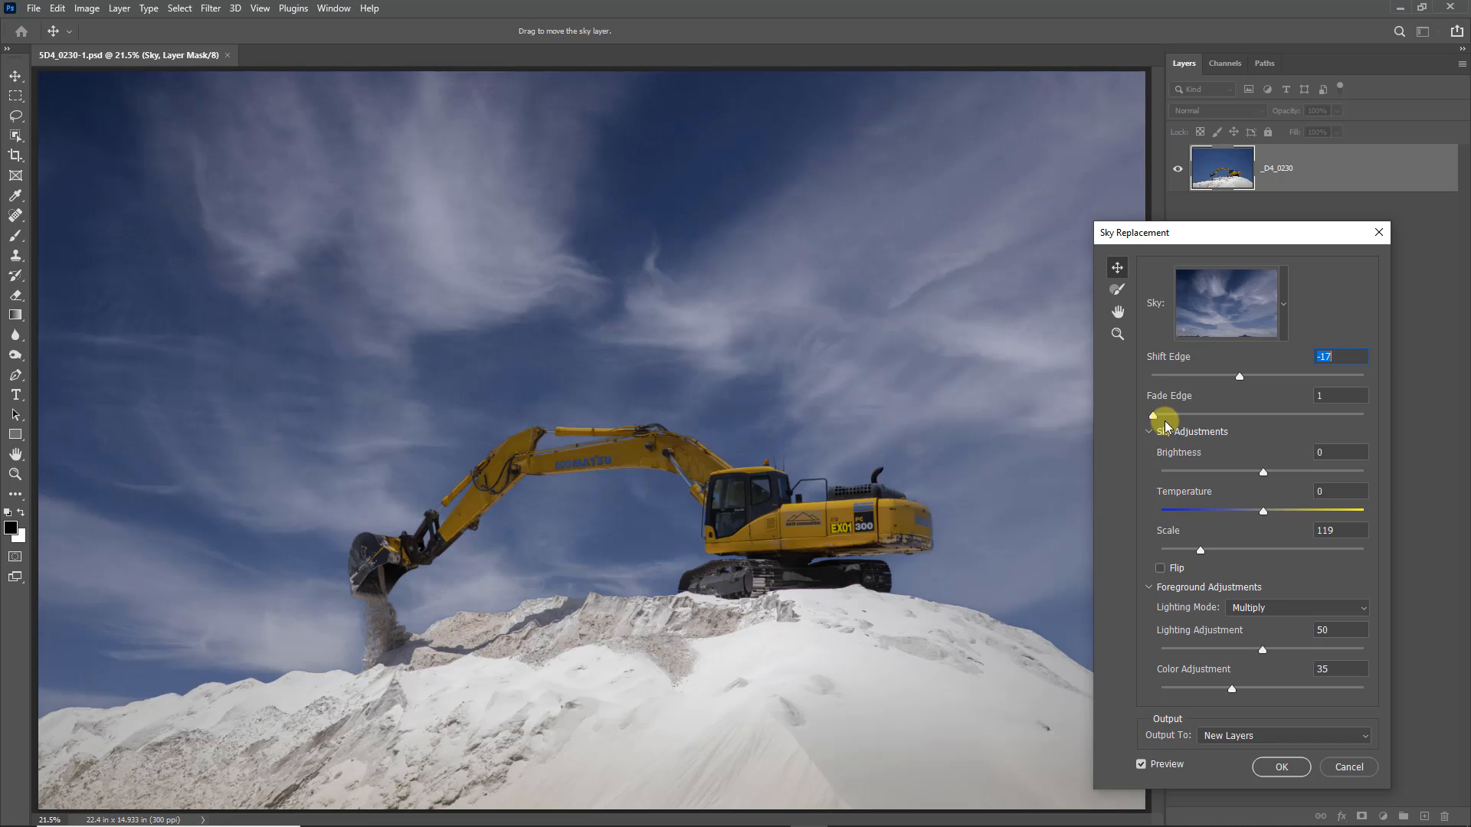
left_click_drag(1154, 416, 1258, 417)
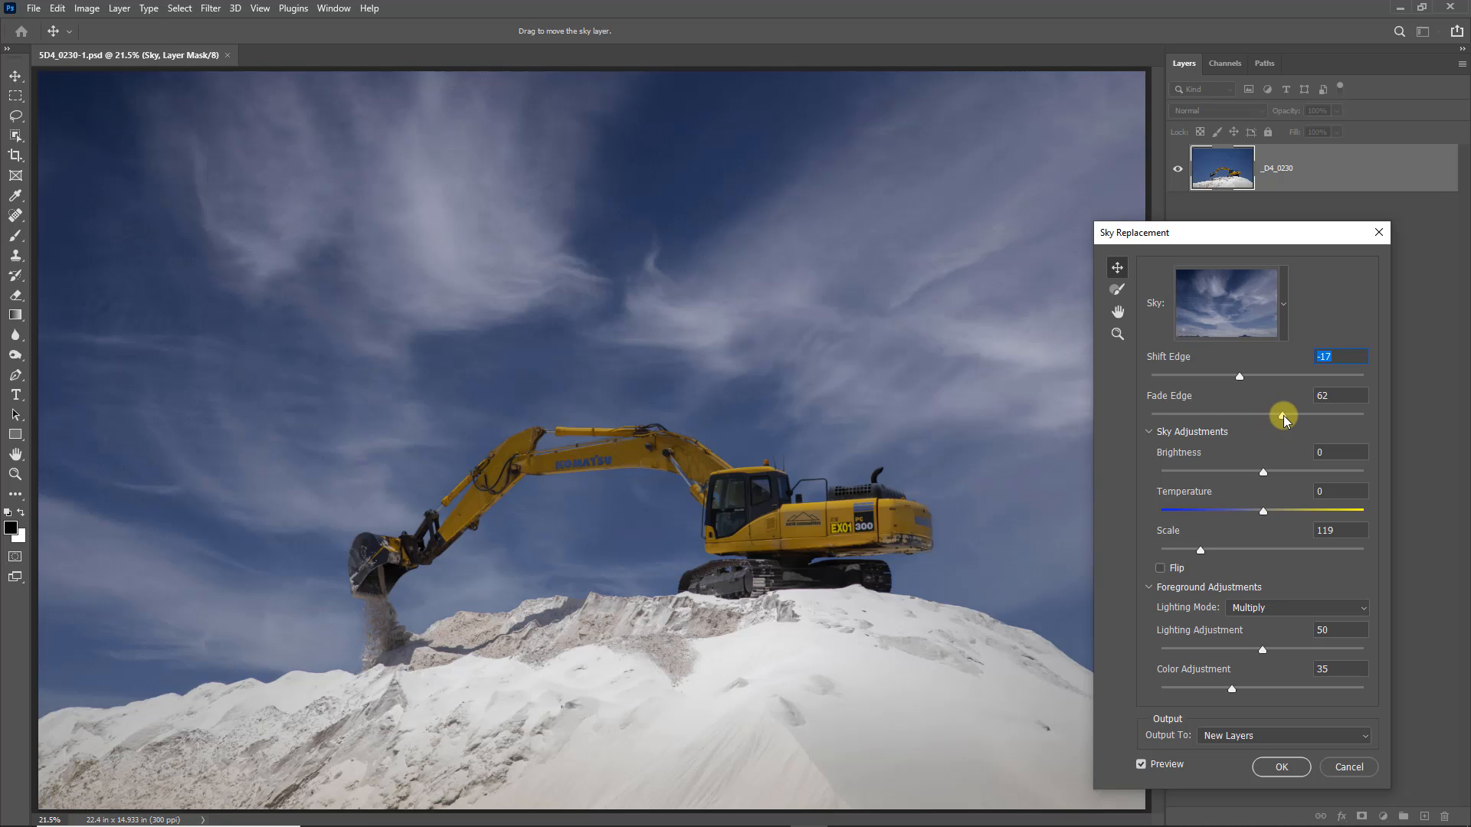
left_click_drag(1285, 419, 1257, 425)
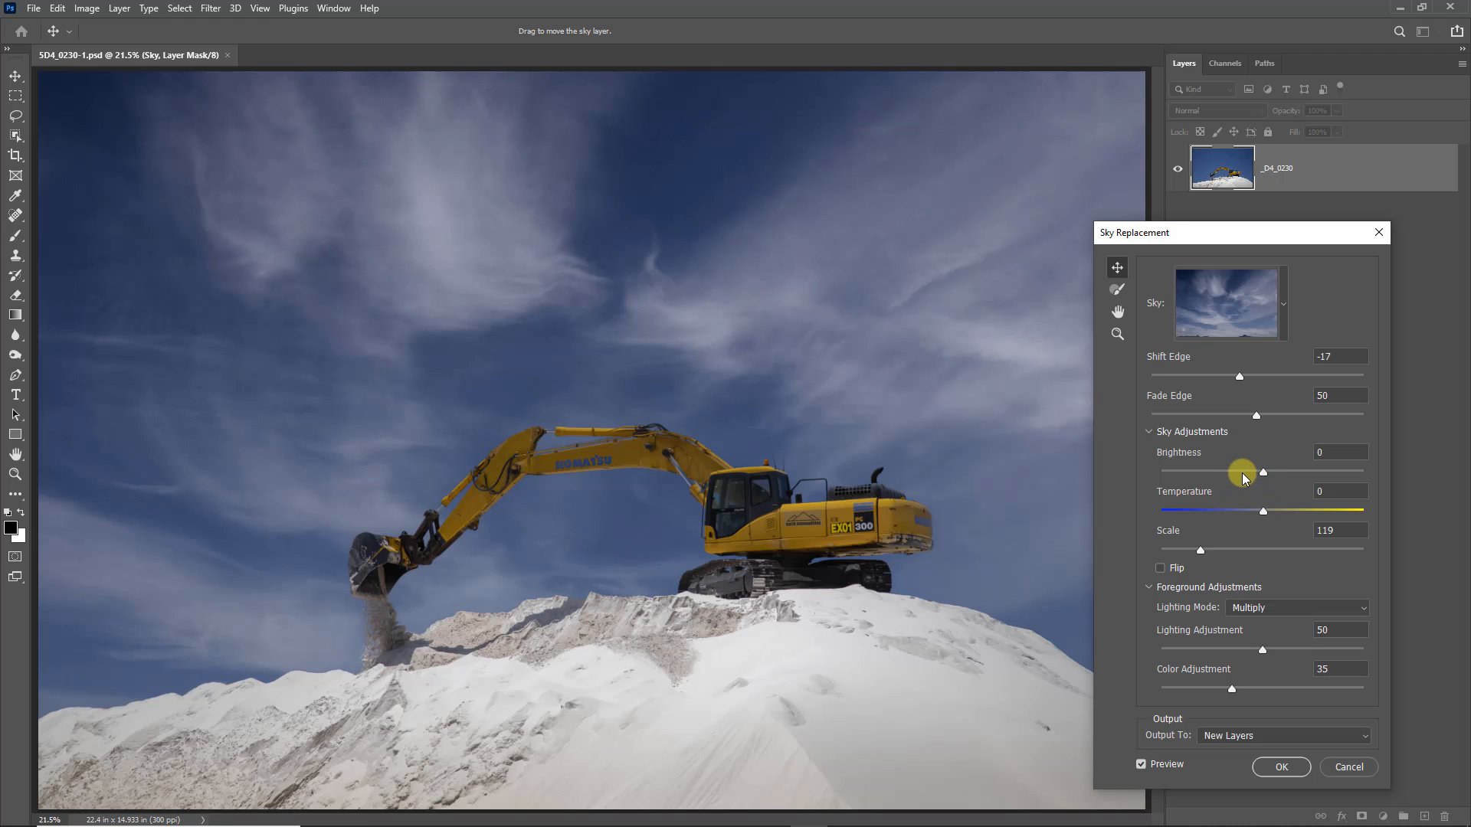
Test the sky's Brightness at strongly dark and bright values, and set it to -9.
left_click_drag(1262, 473, 1166, 472)
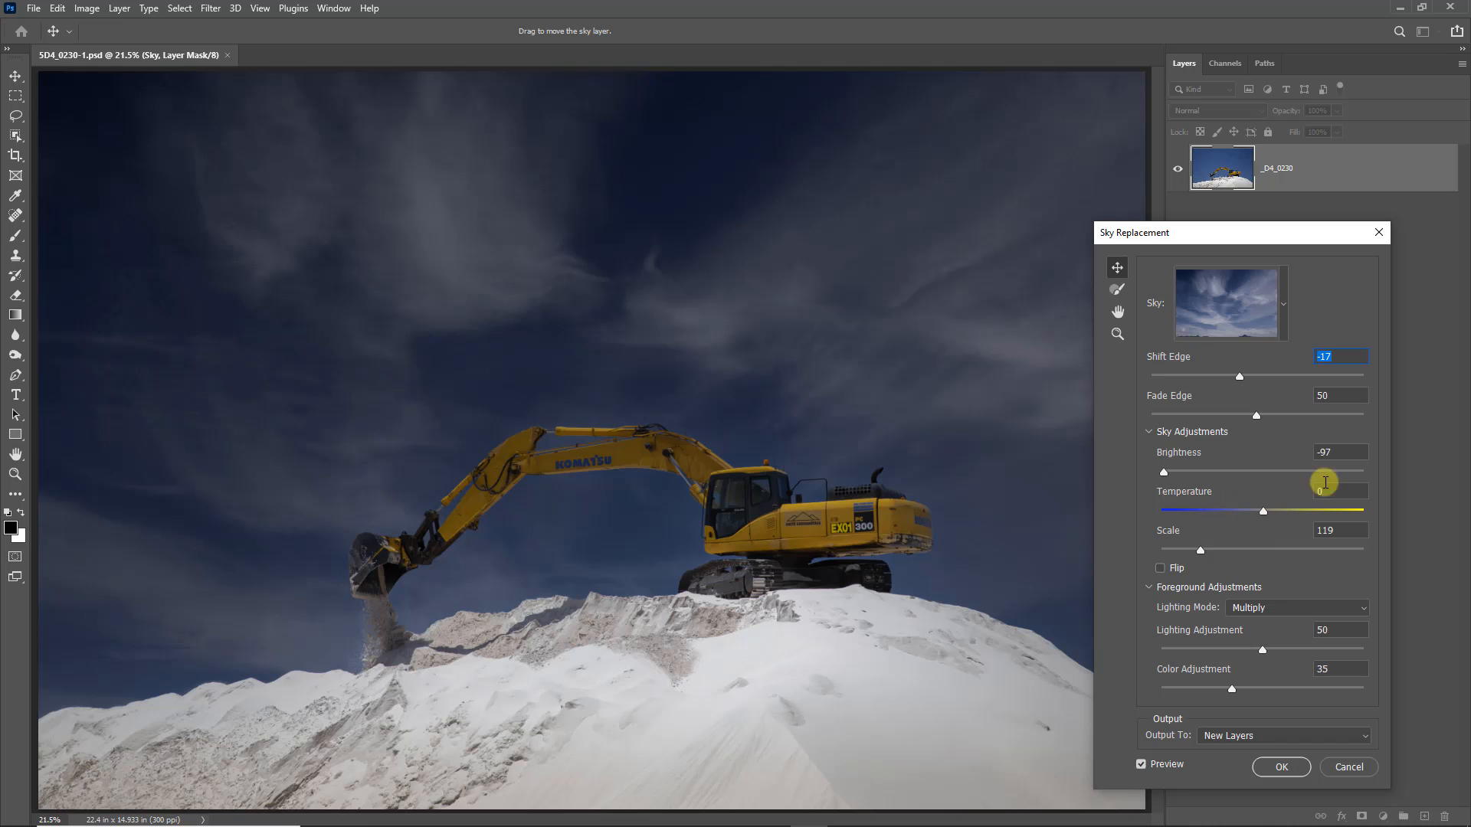
left_click(1362, 472)
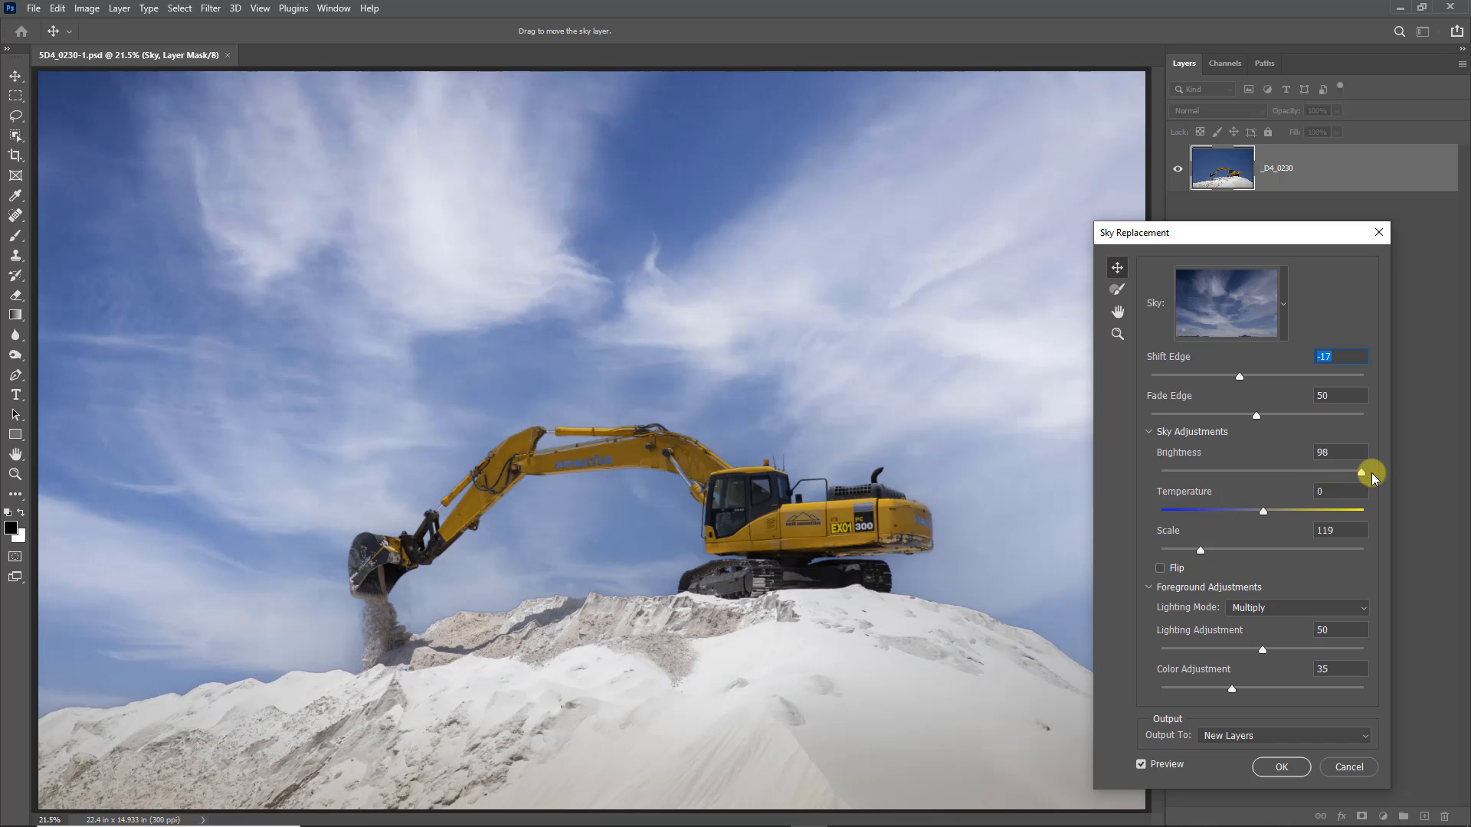
left_click(1262, 472)
left_click(1256, 472)
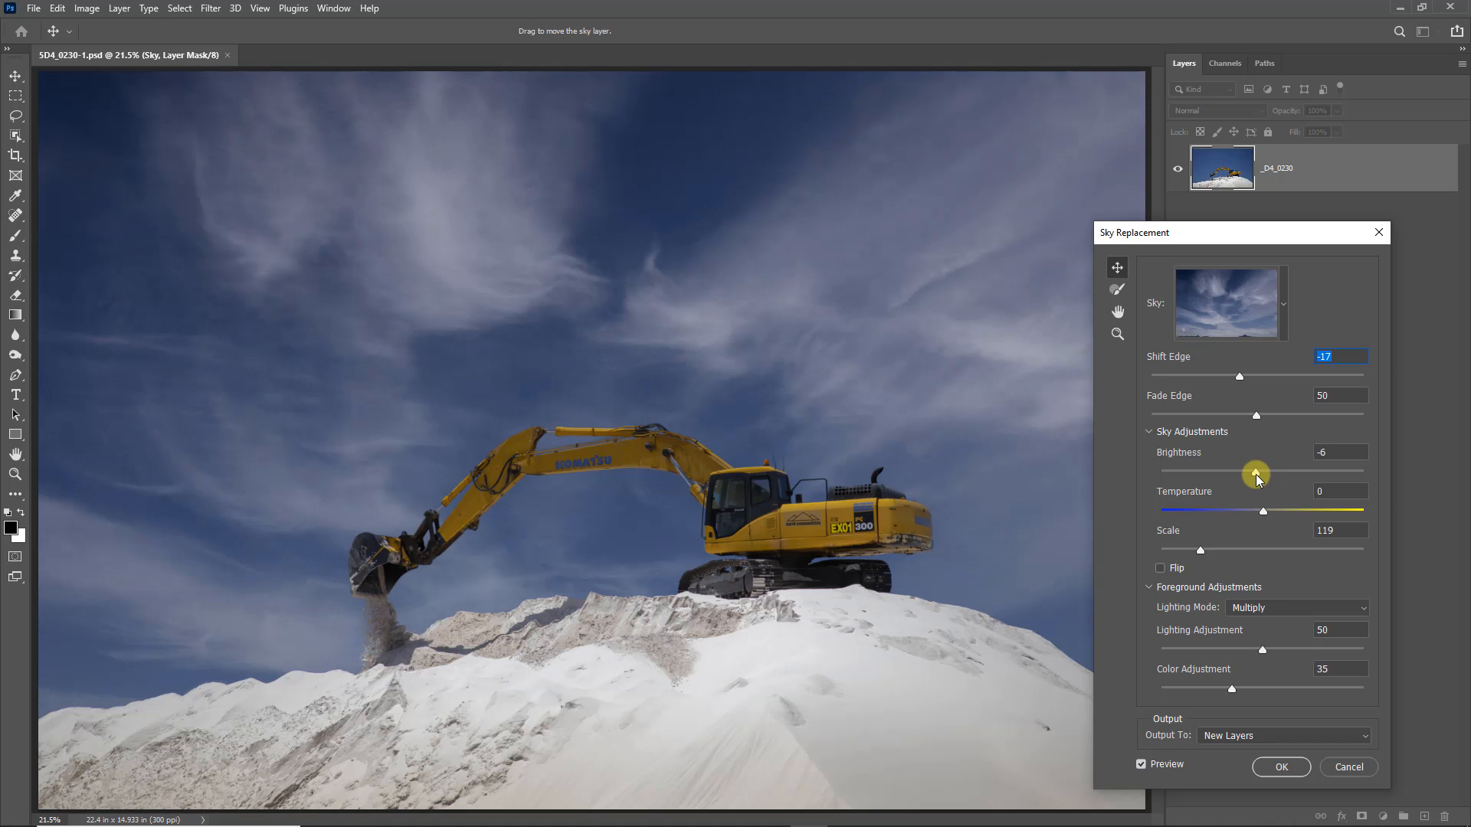
left_click_drag(1256, 475, 1253, 477)
left_click_drag(1252, 475, 1255, 475)
Set the sky's Temperature to -35, and try the Flip option before turning it back off.
left_click_drag(1264, 514, 1214, 518)
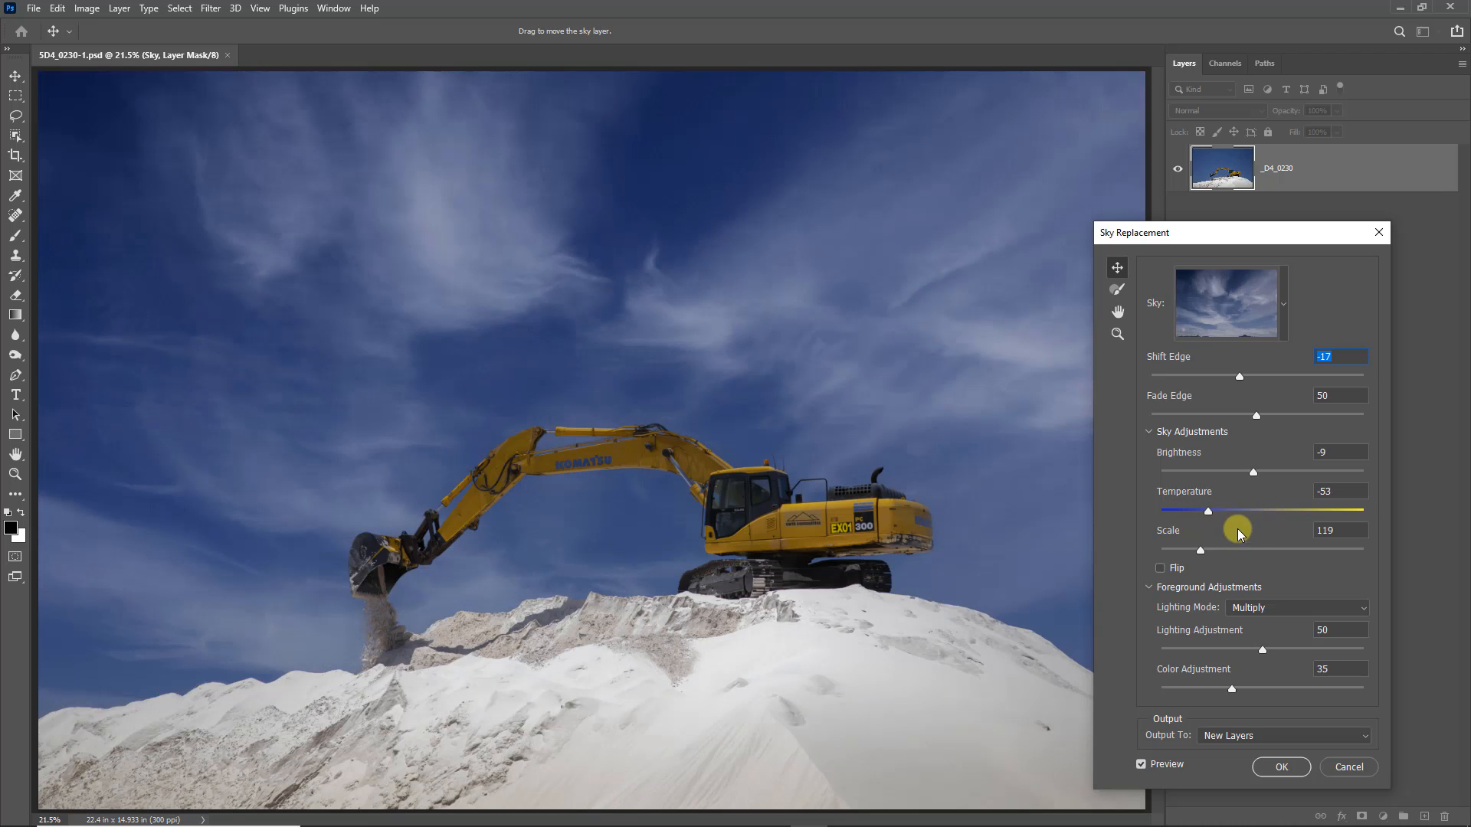
left_click_drag(1209, 513, 1254, 509)
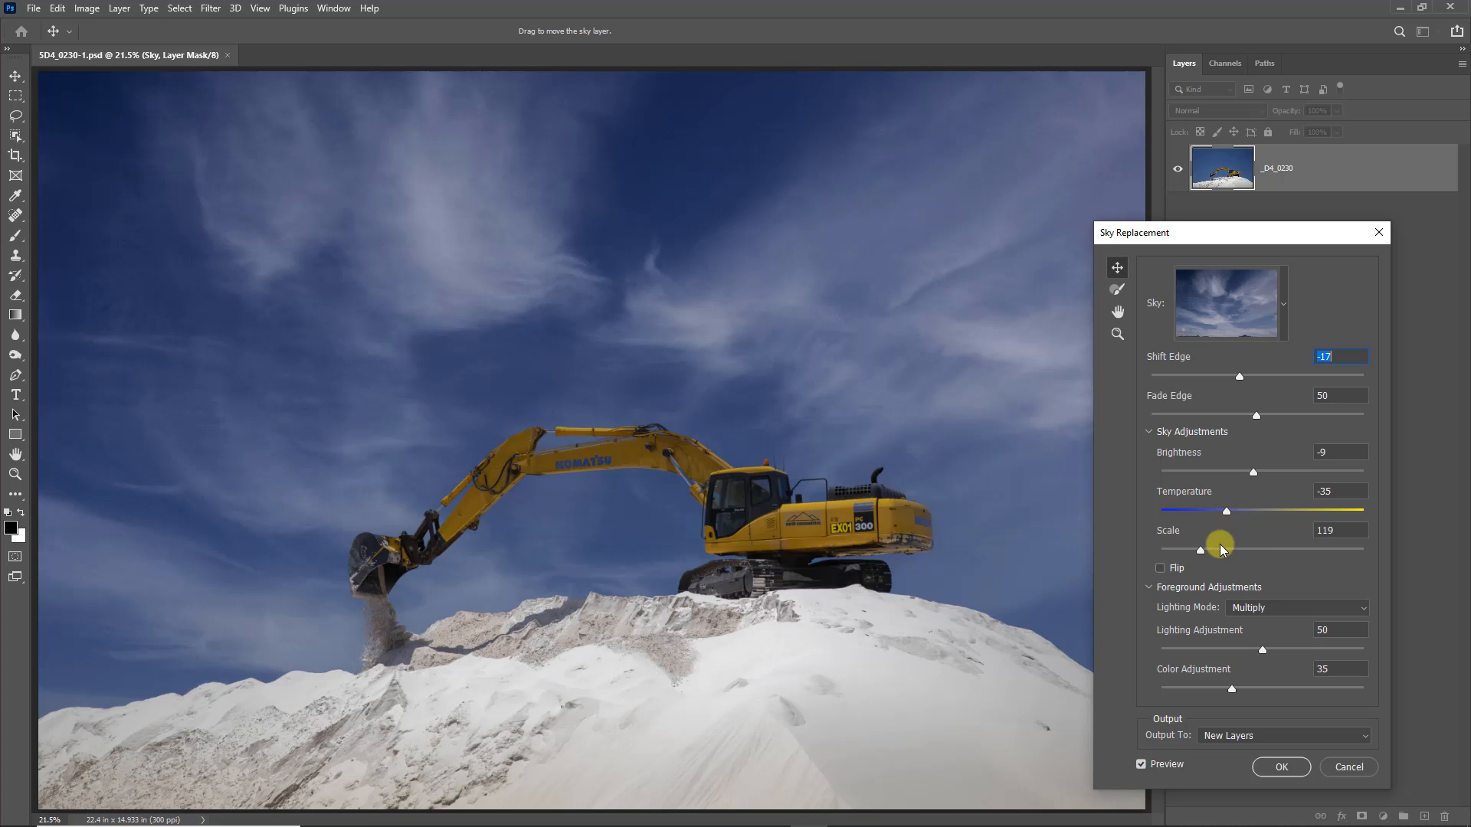
left_click(1161, 568)
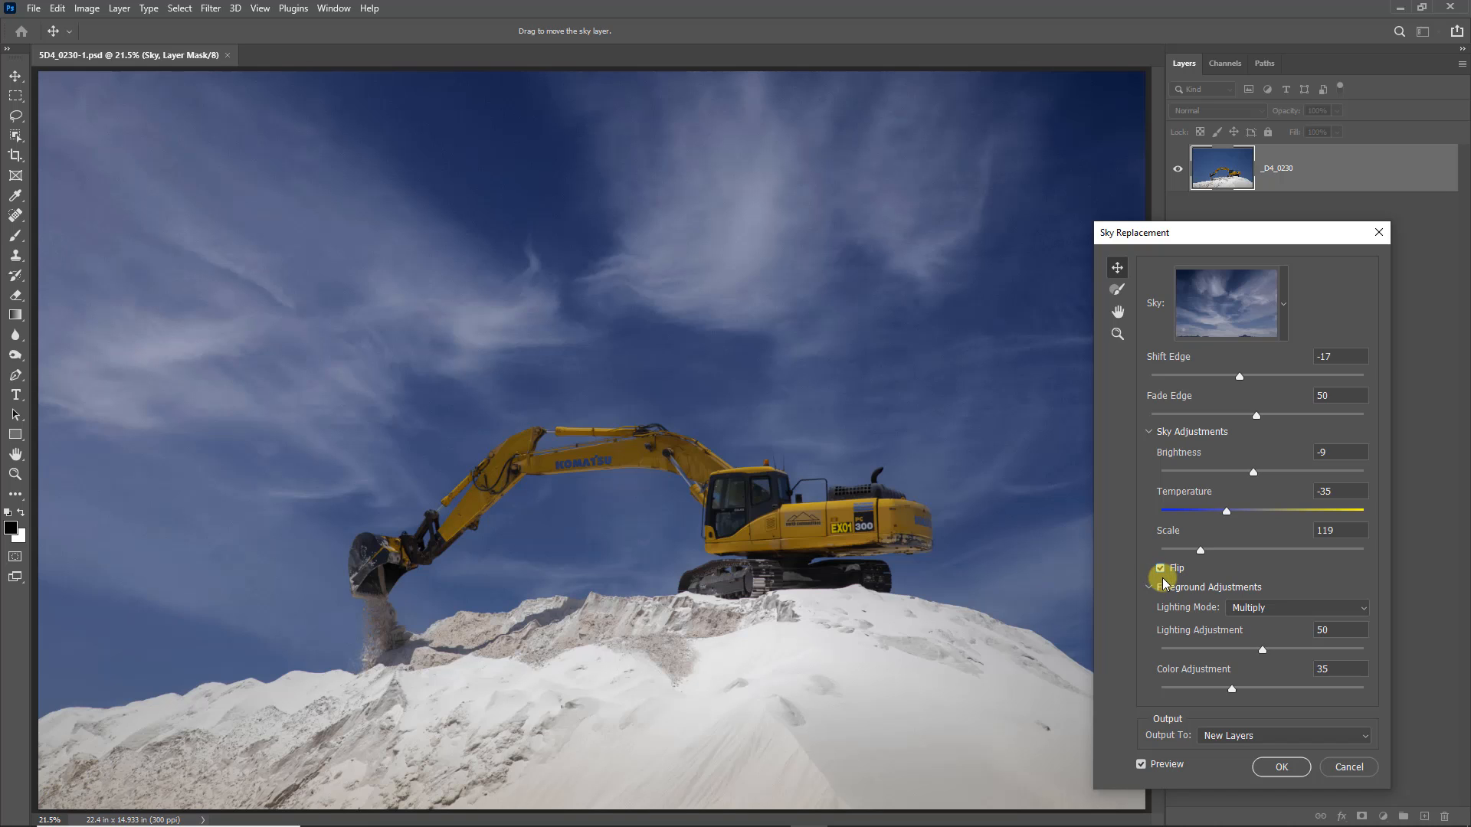
left_click(1161, 570)
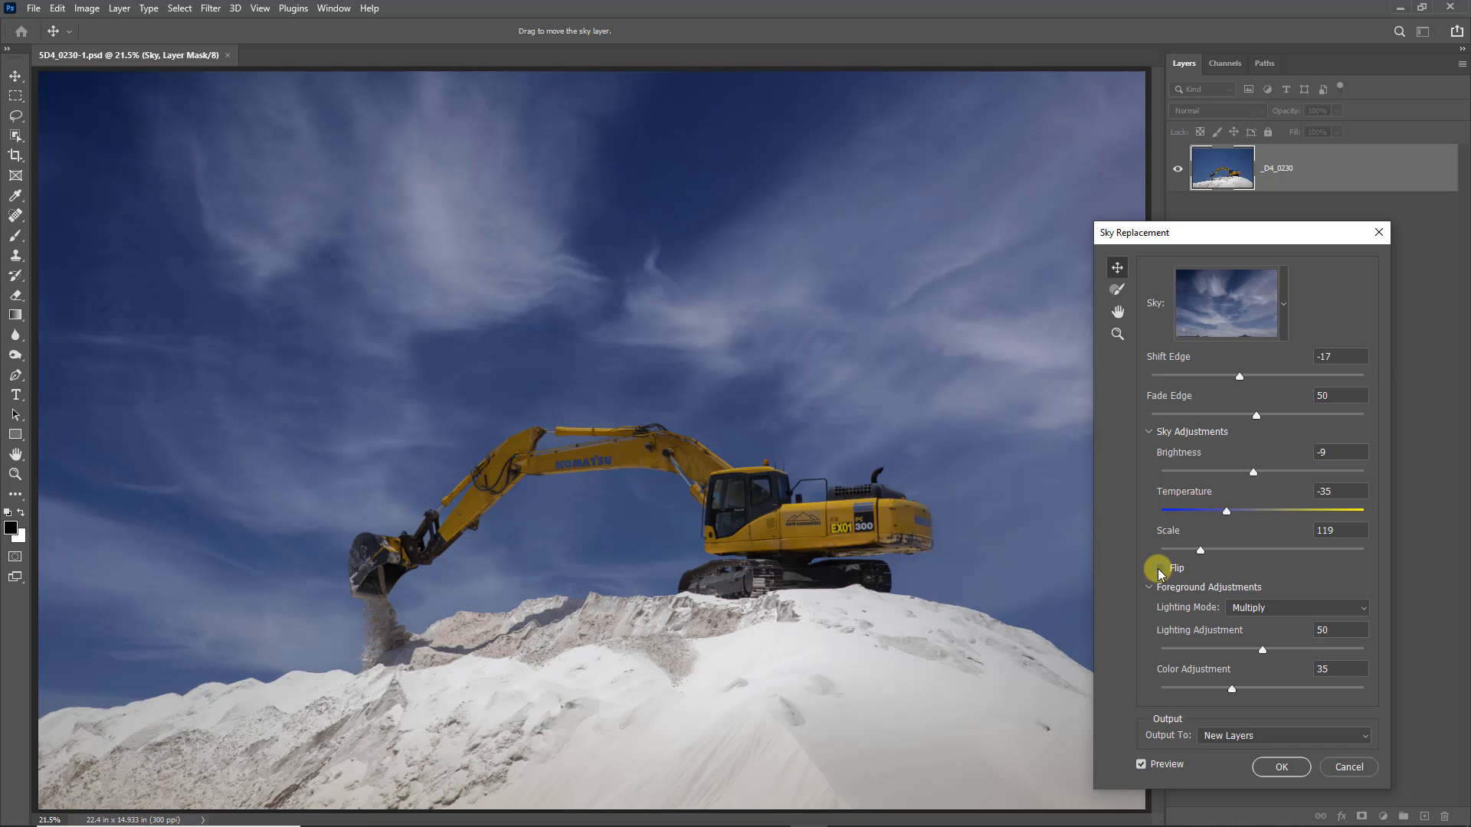
Preview the sky flipped and unflipped, and try the Screen lighting mode before returning to Multiply.
left_click(1160, 571)
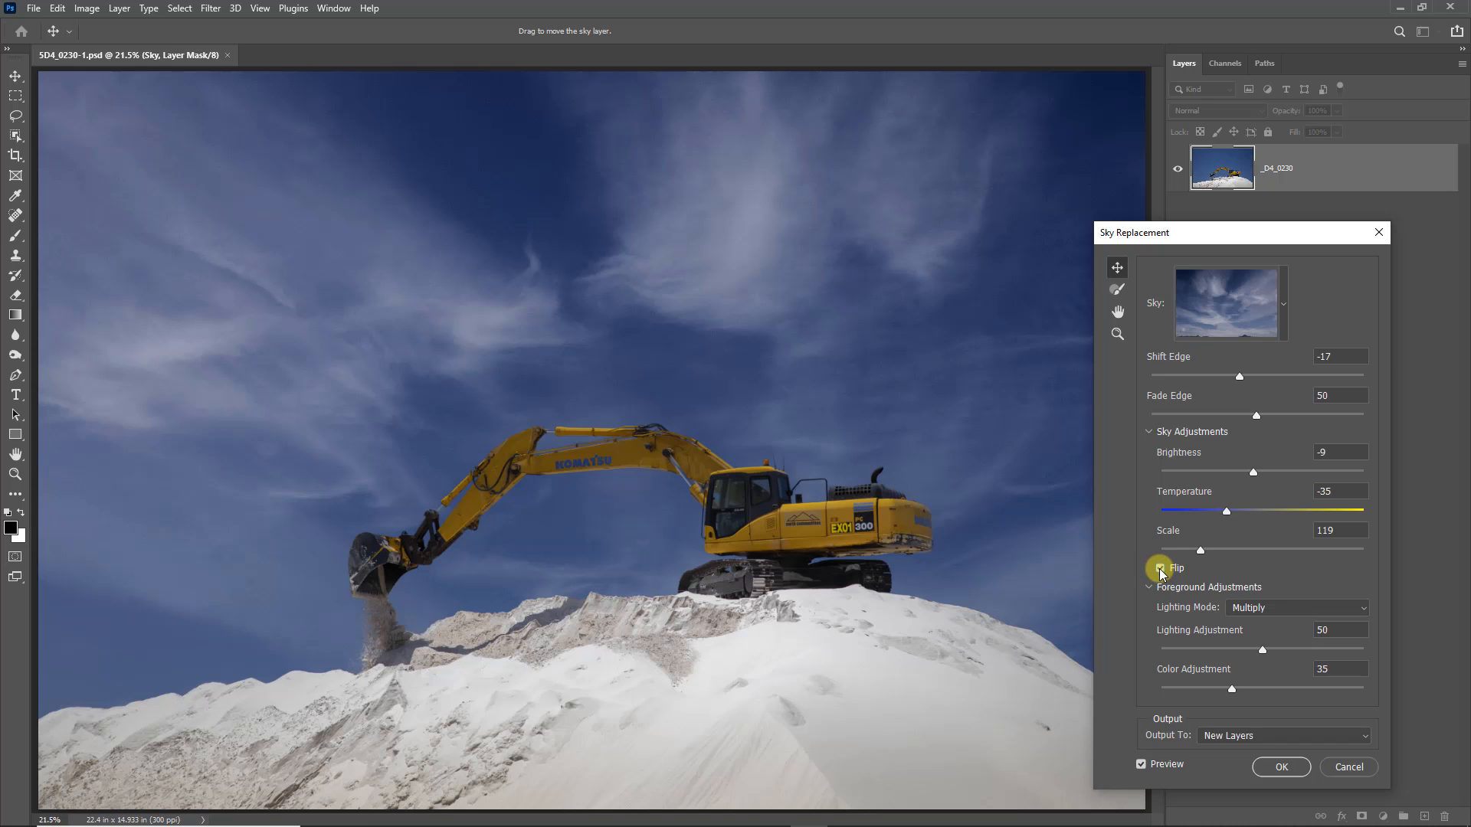
left_click(1161, 570)
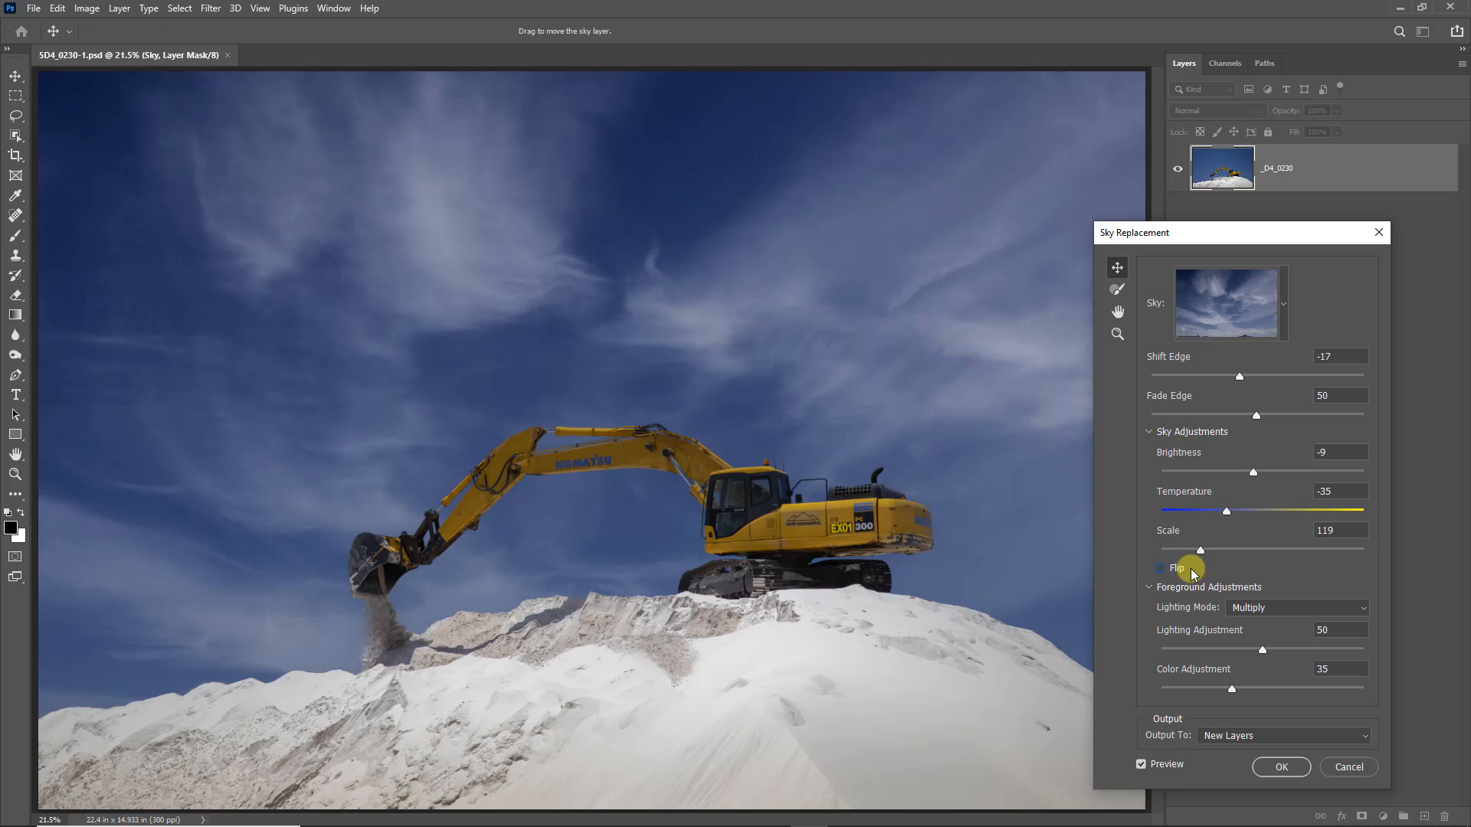
left_click(1362, 612)
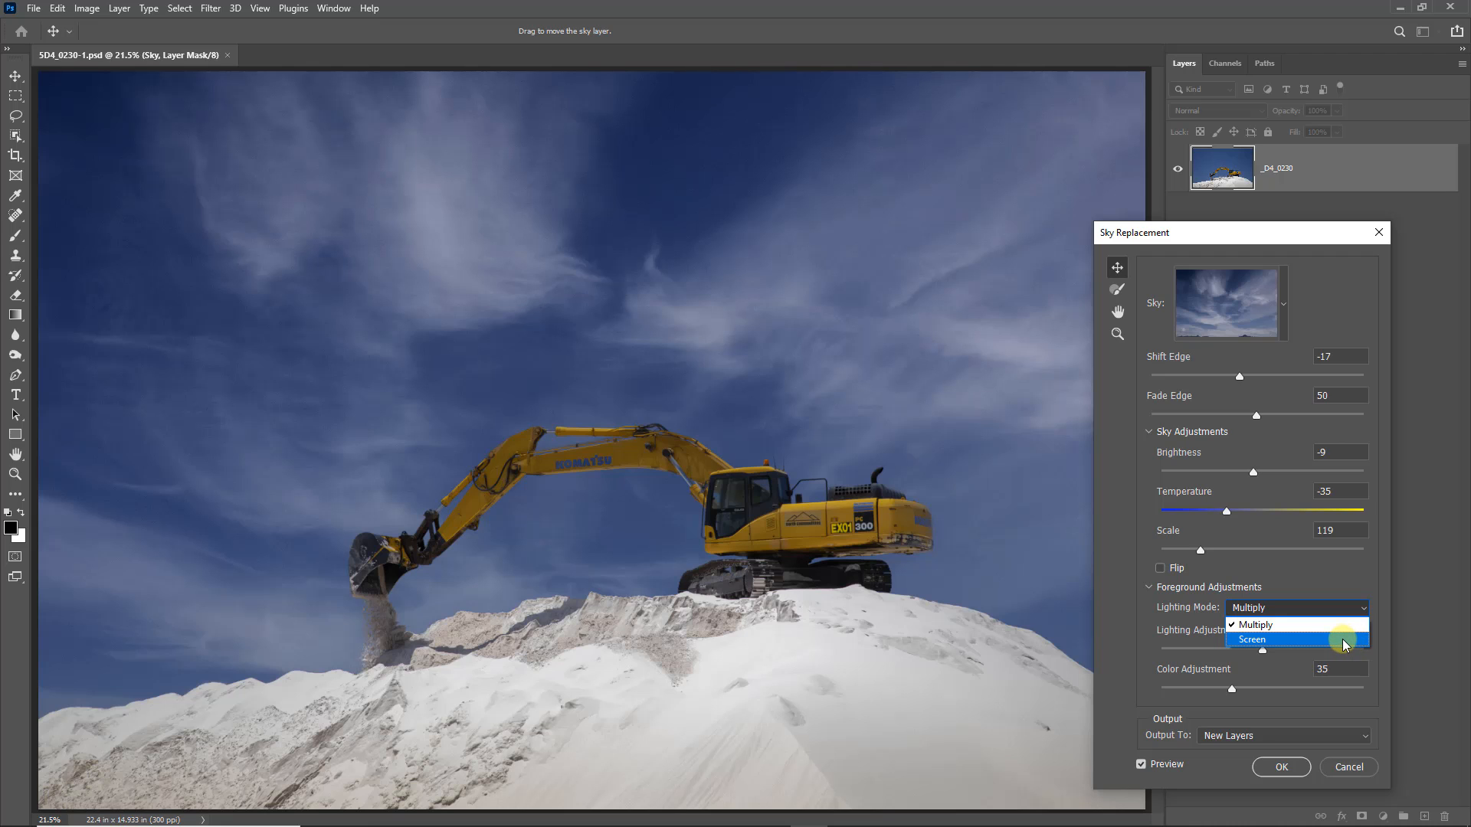
left_click(1342, 640)
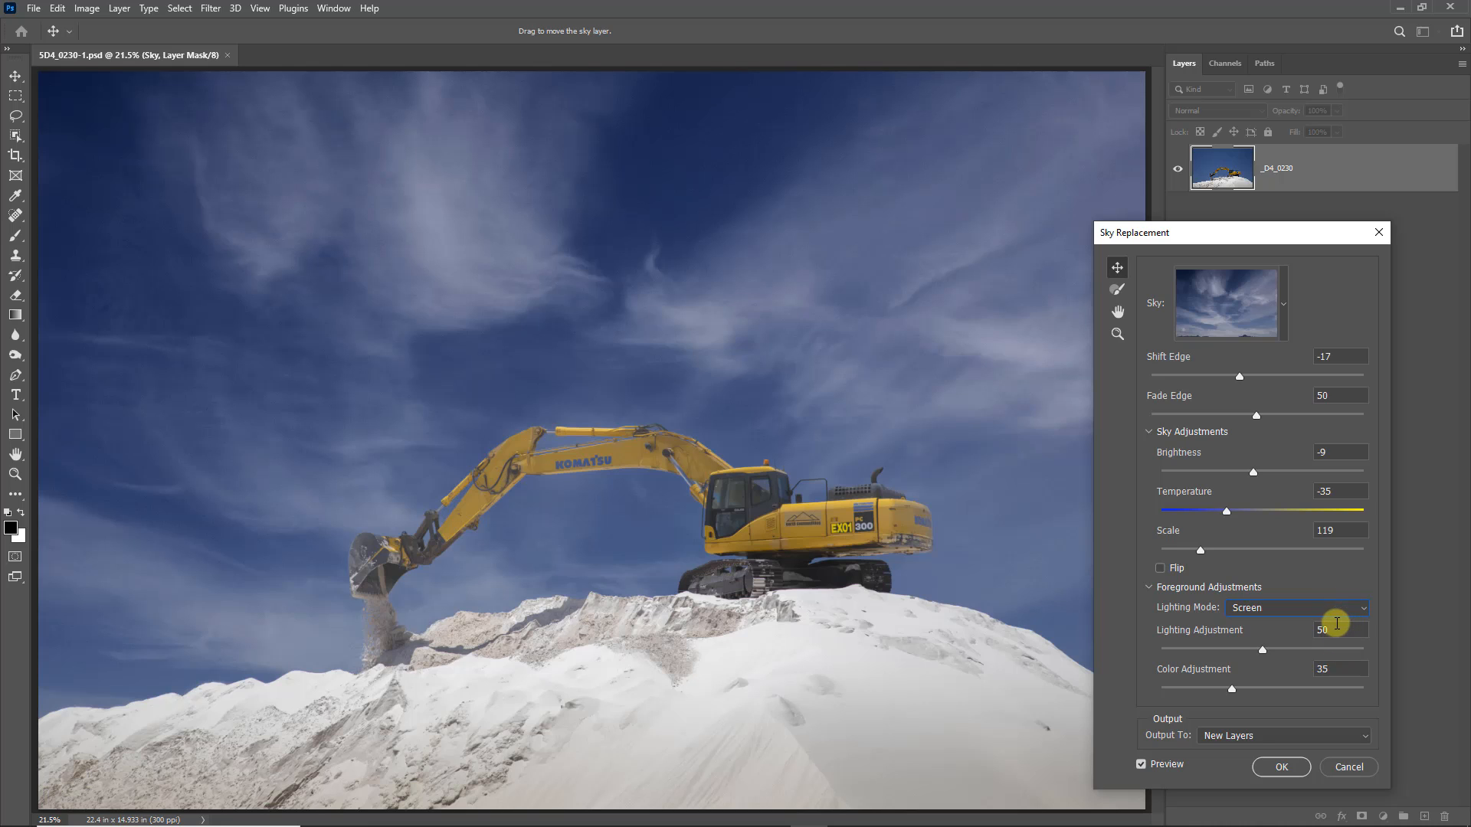
left_click(1362, 608)
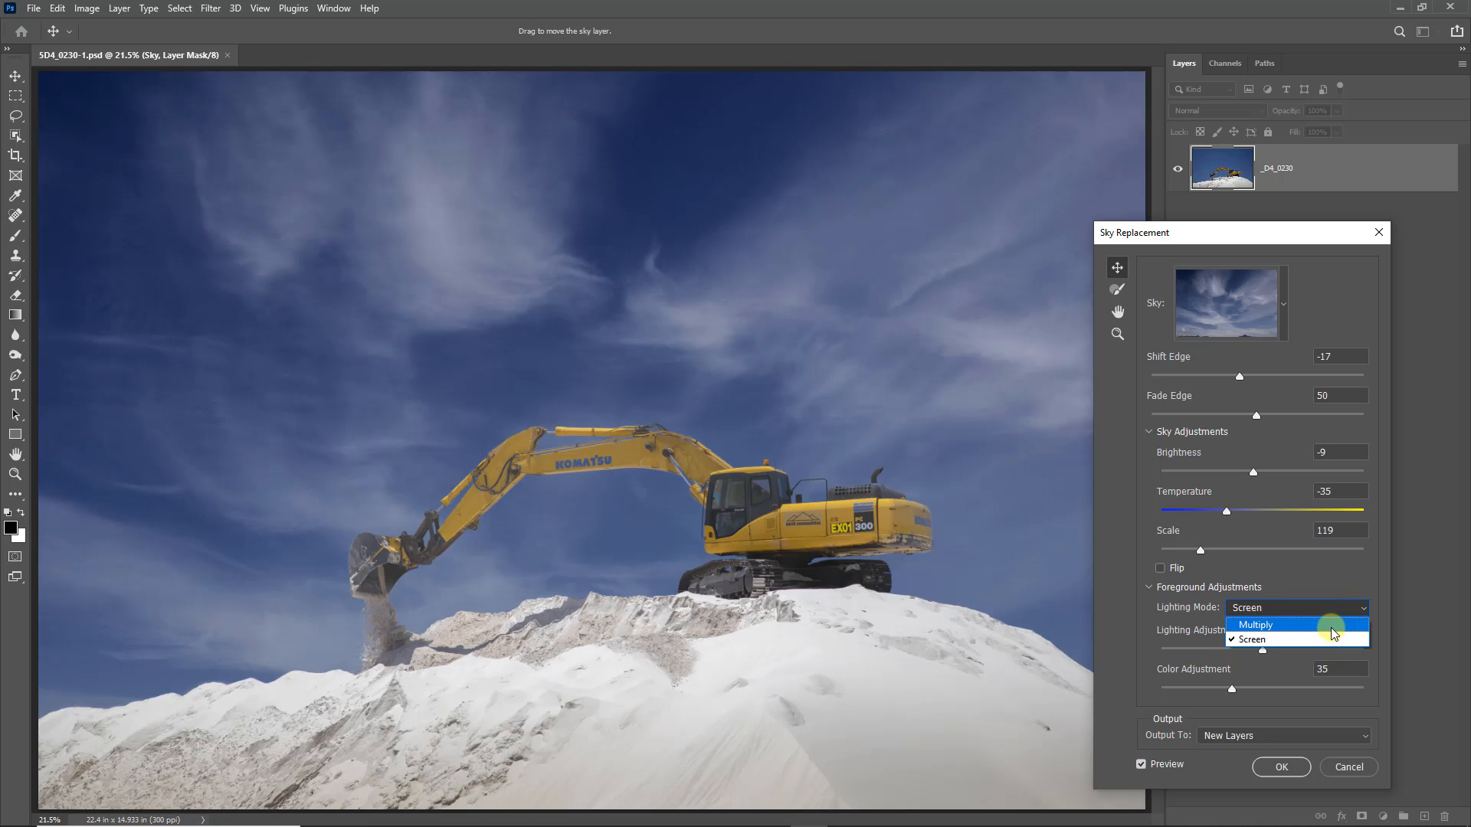
left_click(1339, 624)
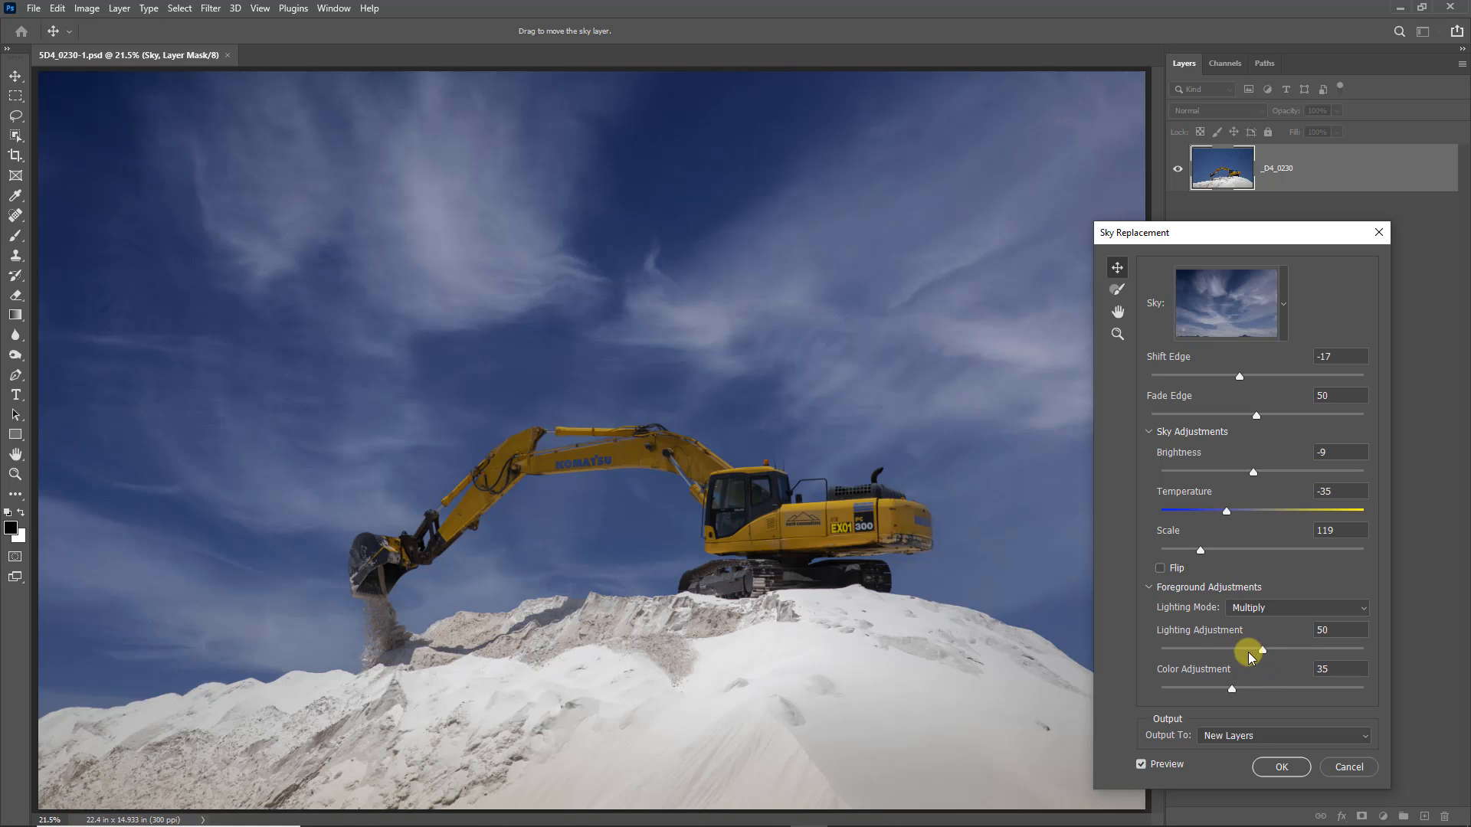
Test weaker and stronger Lighting Adjustment values on the foreground, and settle on 30.
left_click_drag(1263, 648, 1208, 651)
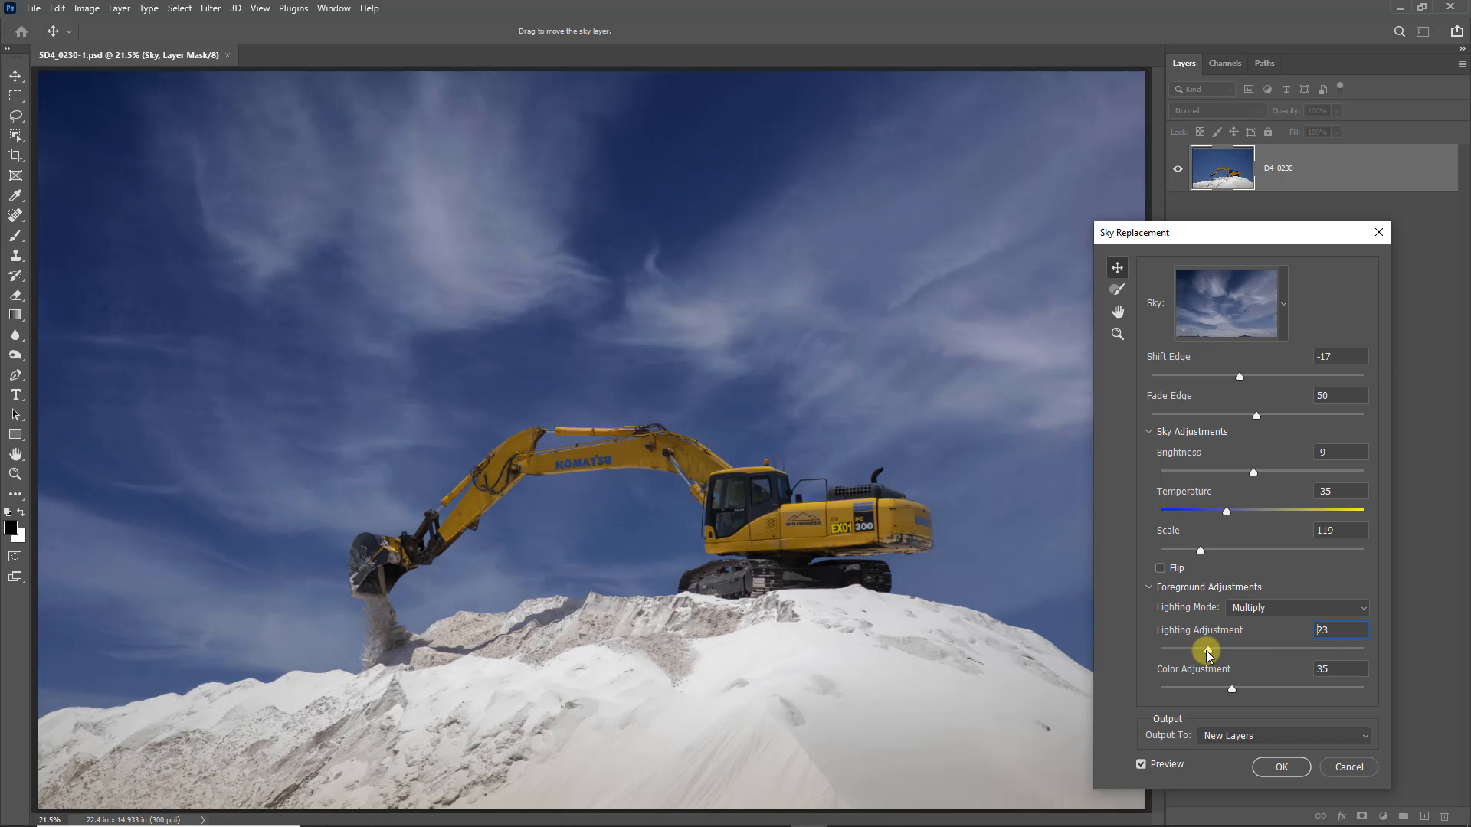
left_click(1266, 648)
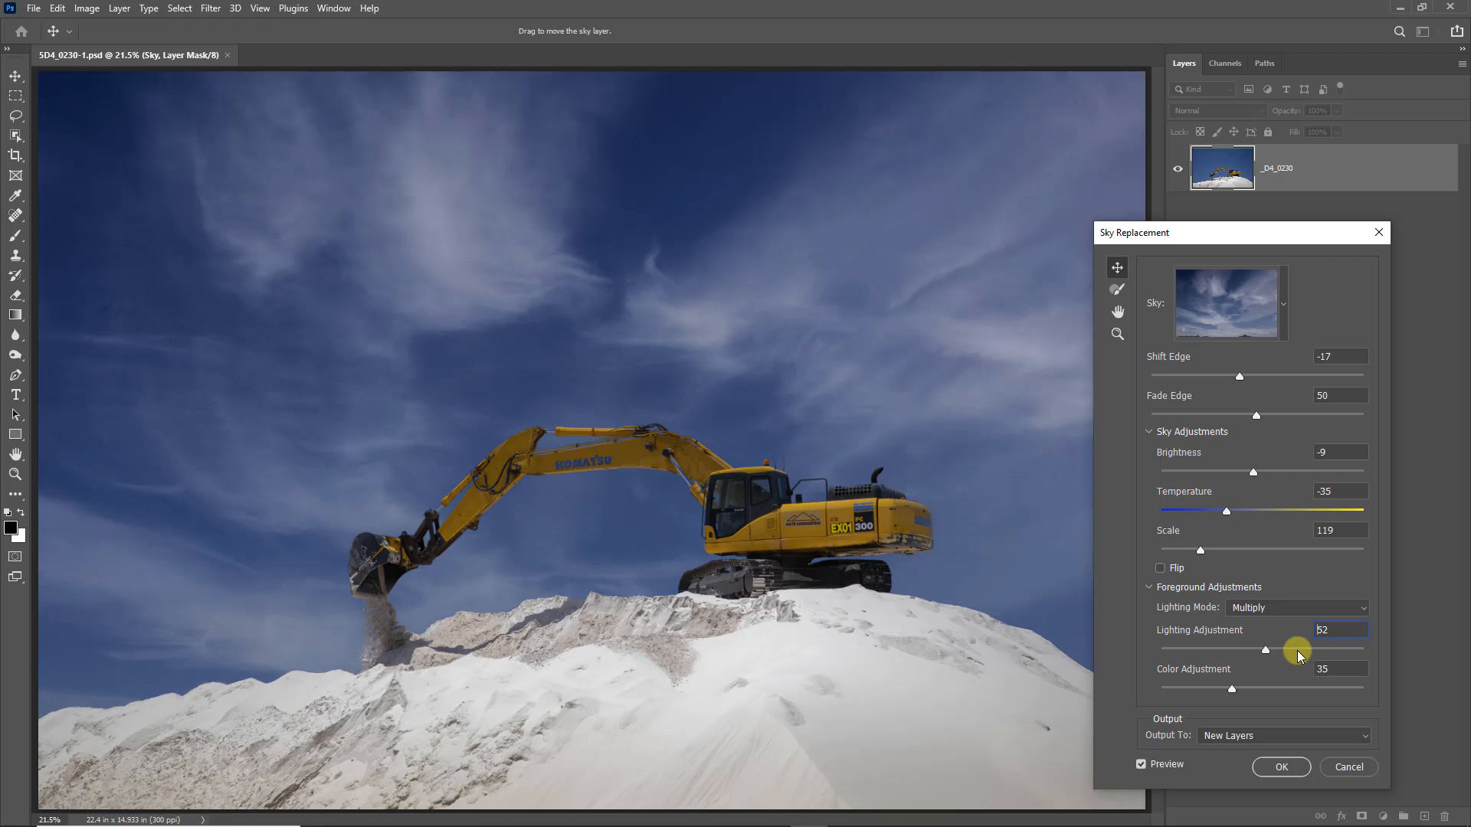
left_click_drag(1342, 650, 1295, 655)
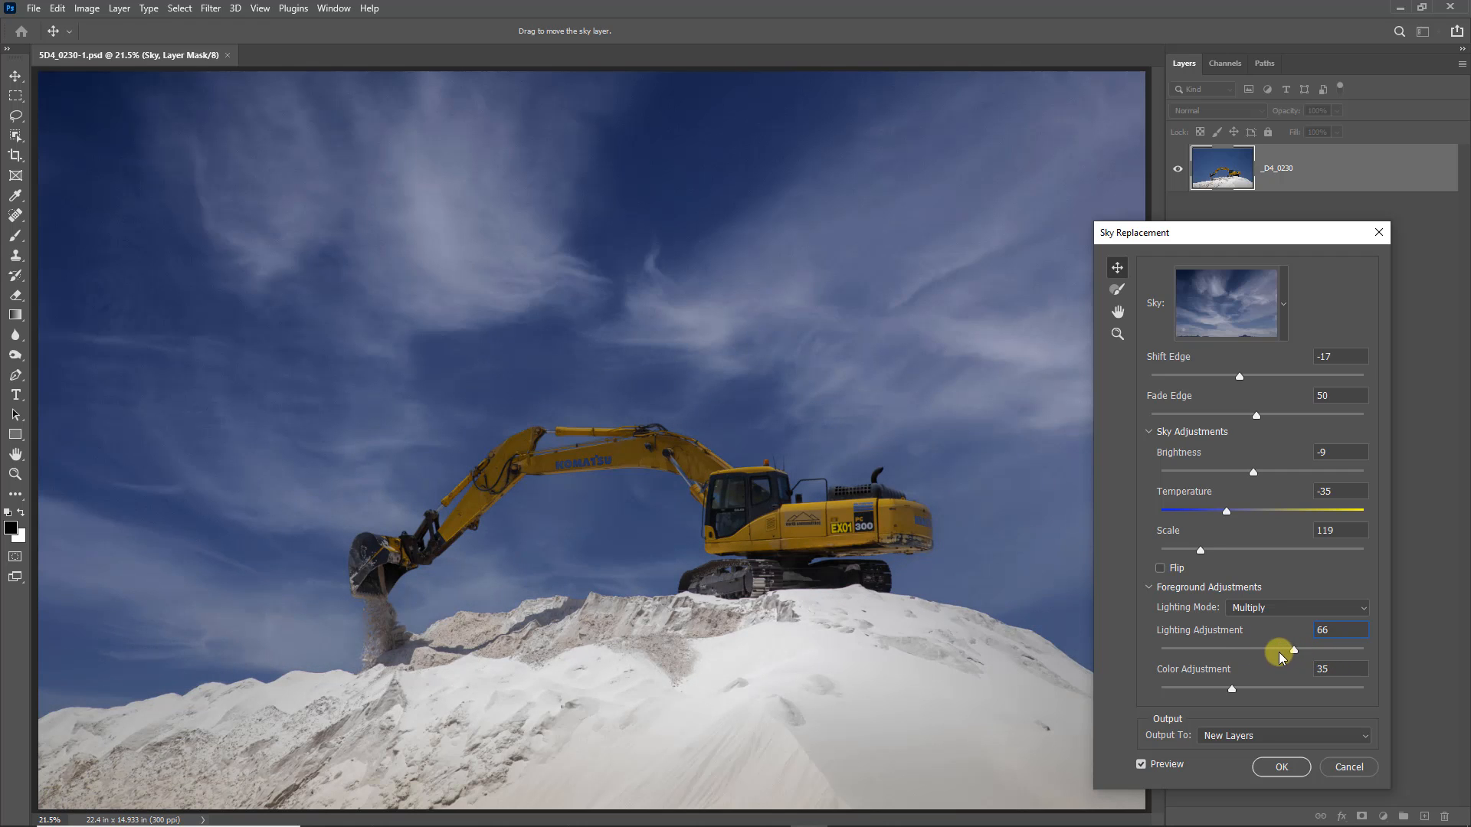
double_click(1316, 630)
type("50")
left_click(1225, 651)
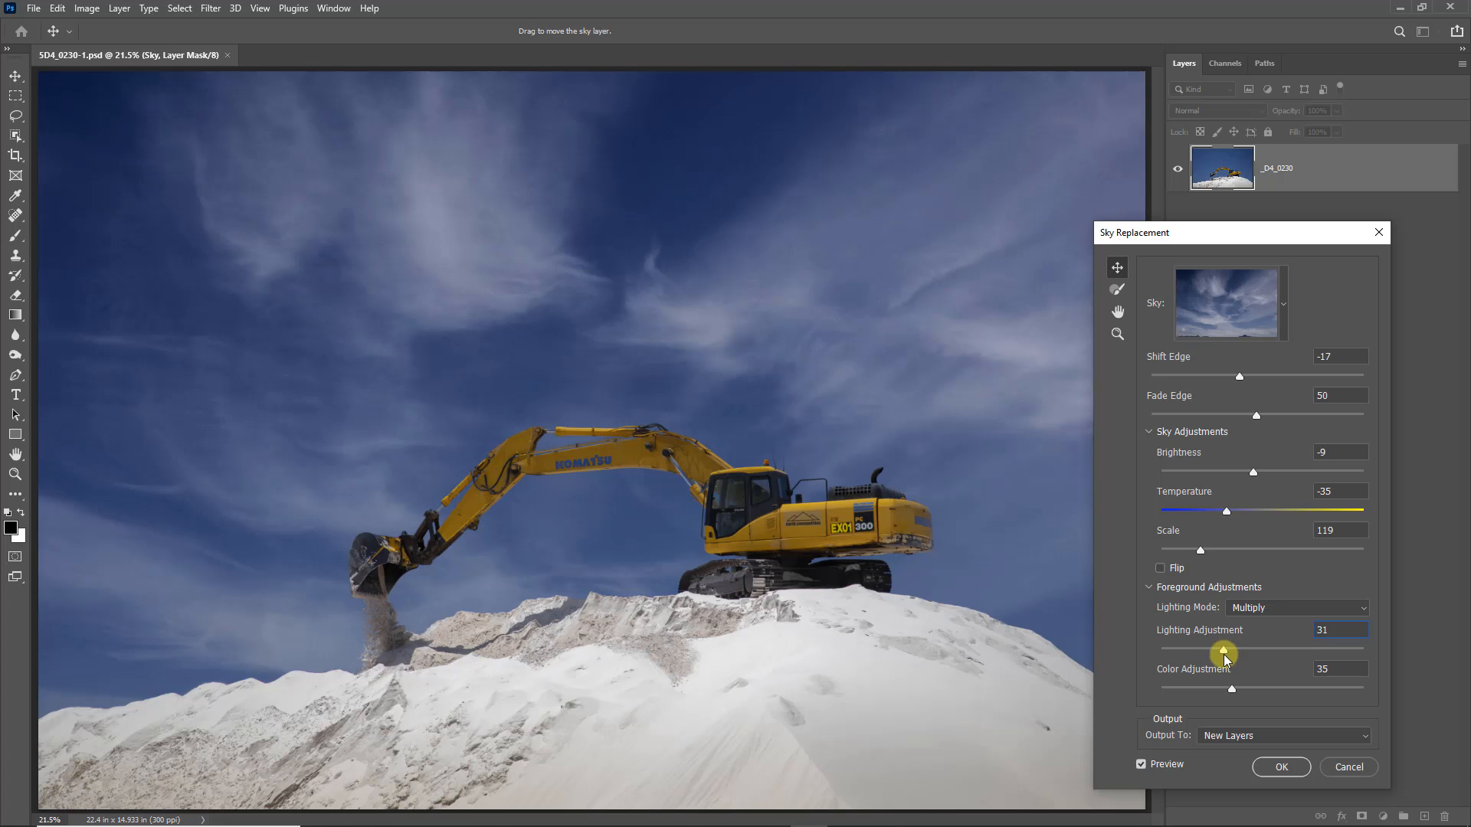
left_click_drag(1225, 651, 1218, 652)
Try the foreground's Color Adjustment at very high and very low values, and set it to 35.
left_click(1363, 688)
left_click(1165, 689)
left_click(1336, 669)
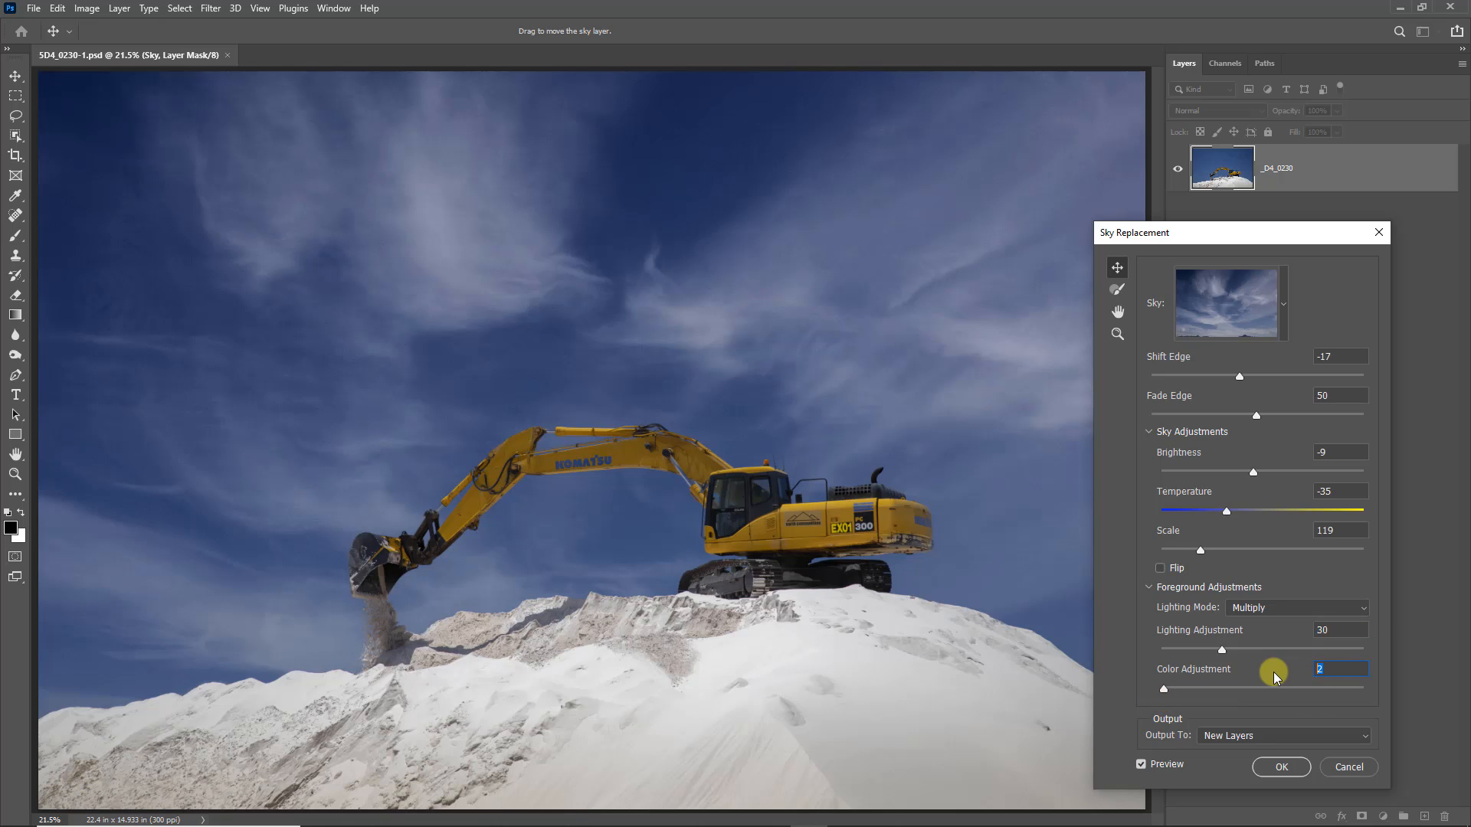
type("35")
Set the sky replacement's output to Duplicate Layer and apply it.
left_click(1366, 734)
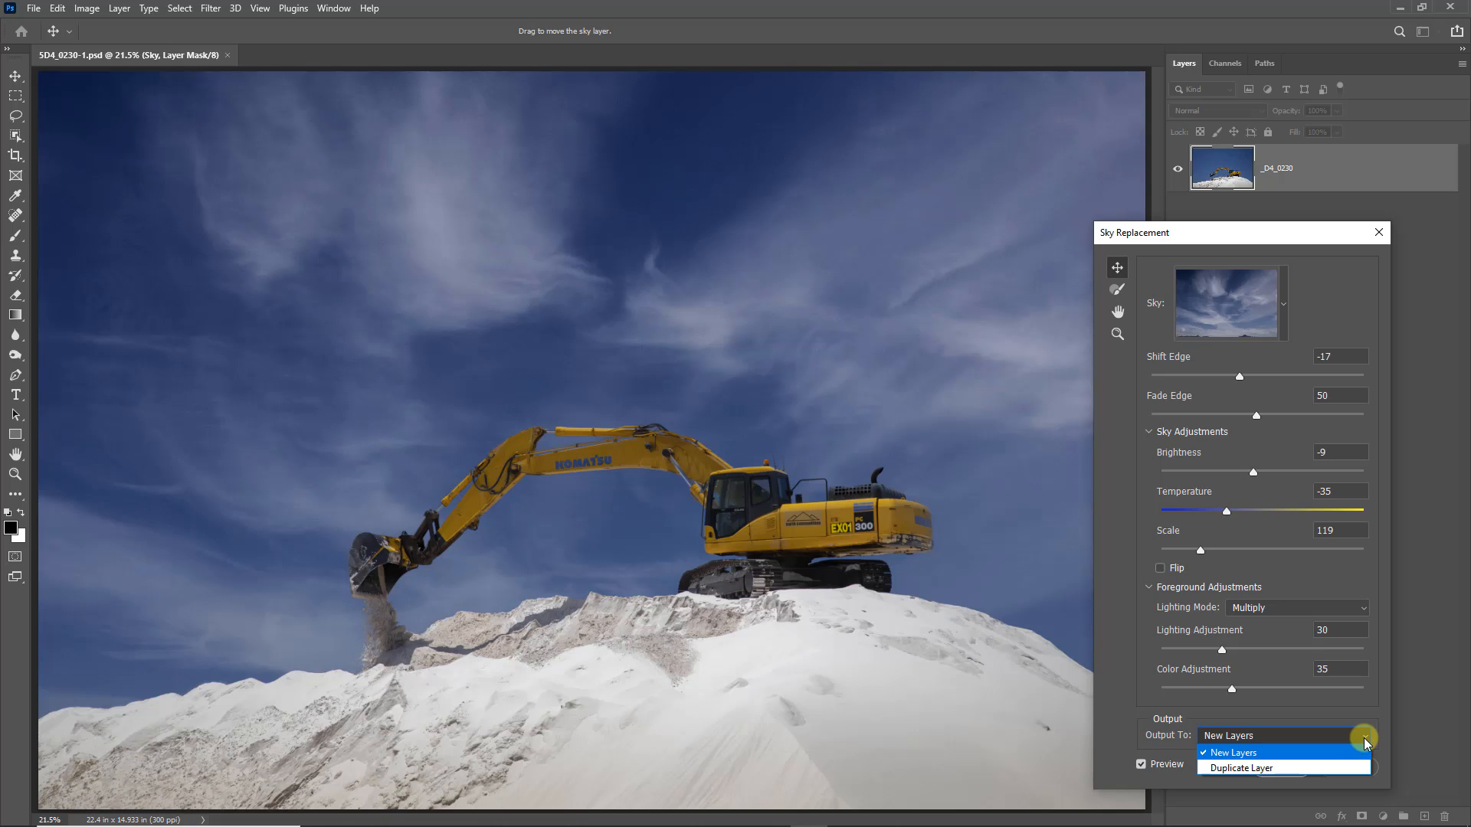
left_click(1249, 770)
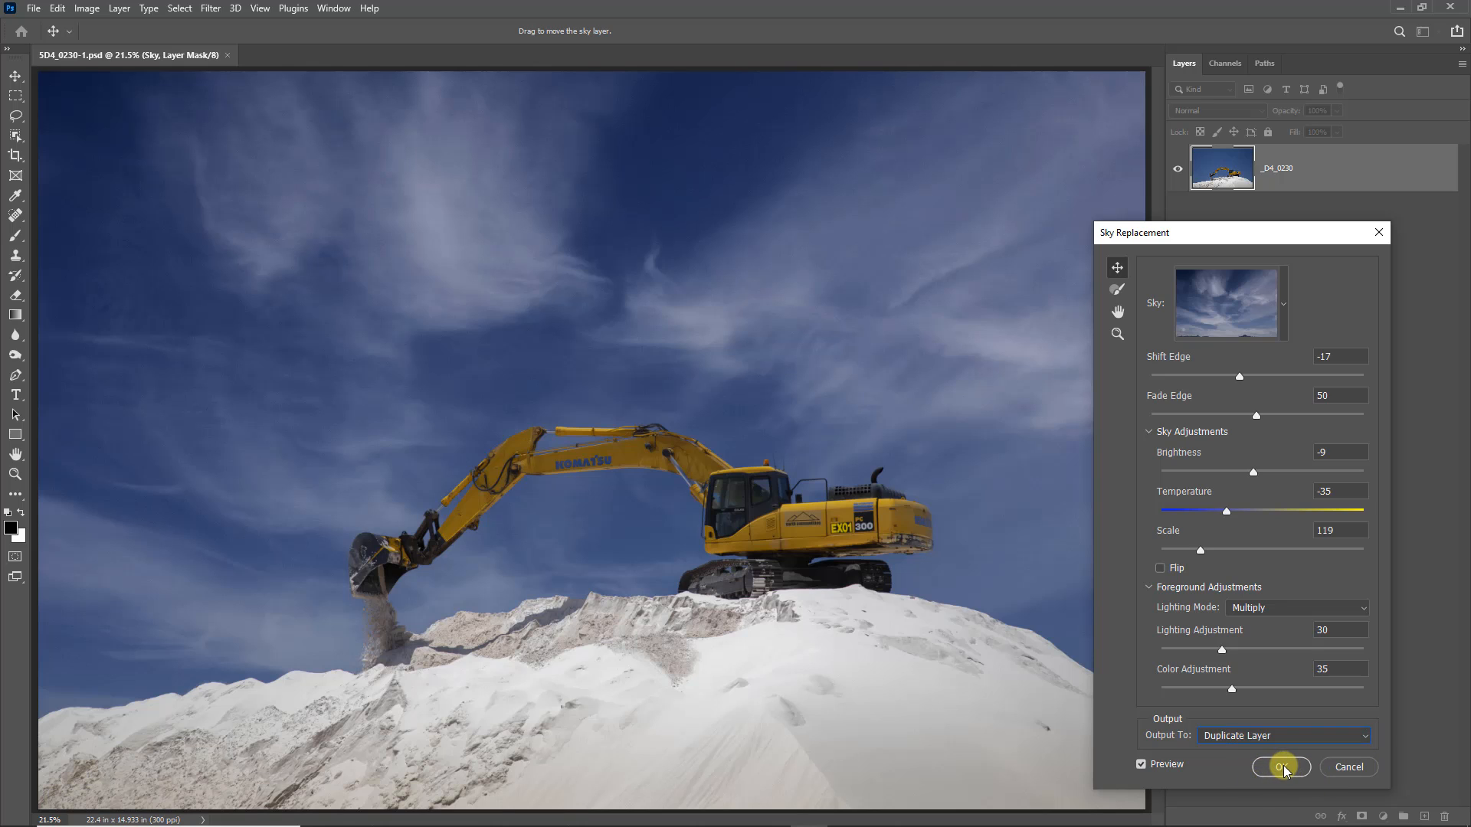
left_click(1282, 767)
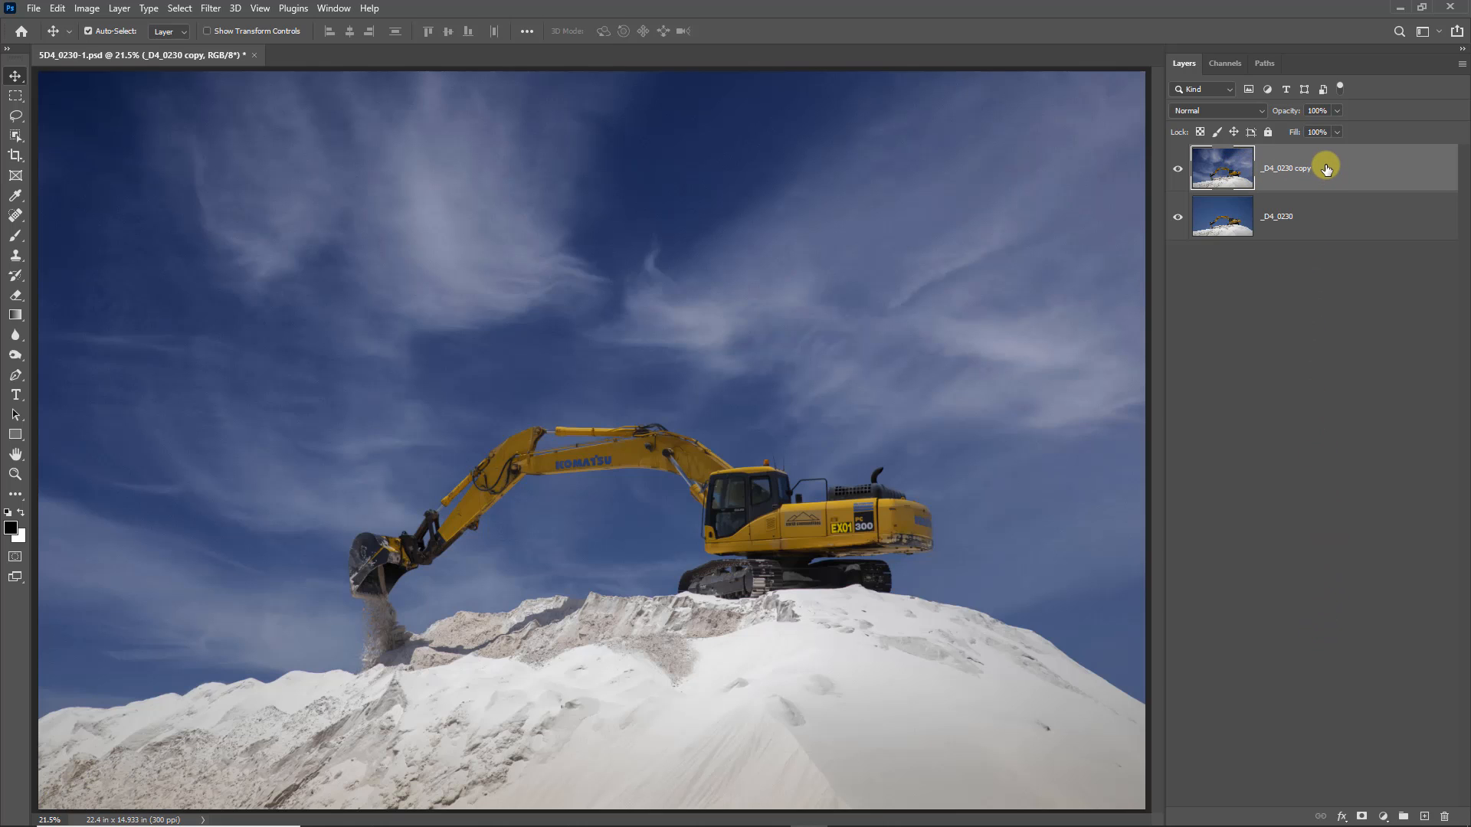
Delete the _D4_0230 copy layer and start Sky Replacement again on the original photo.
key("Delete")
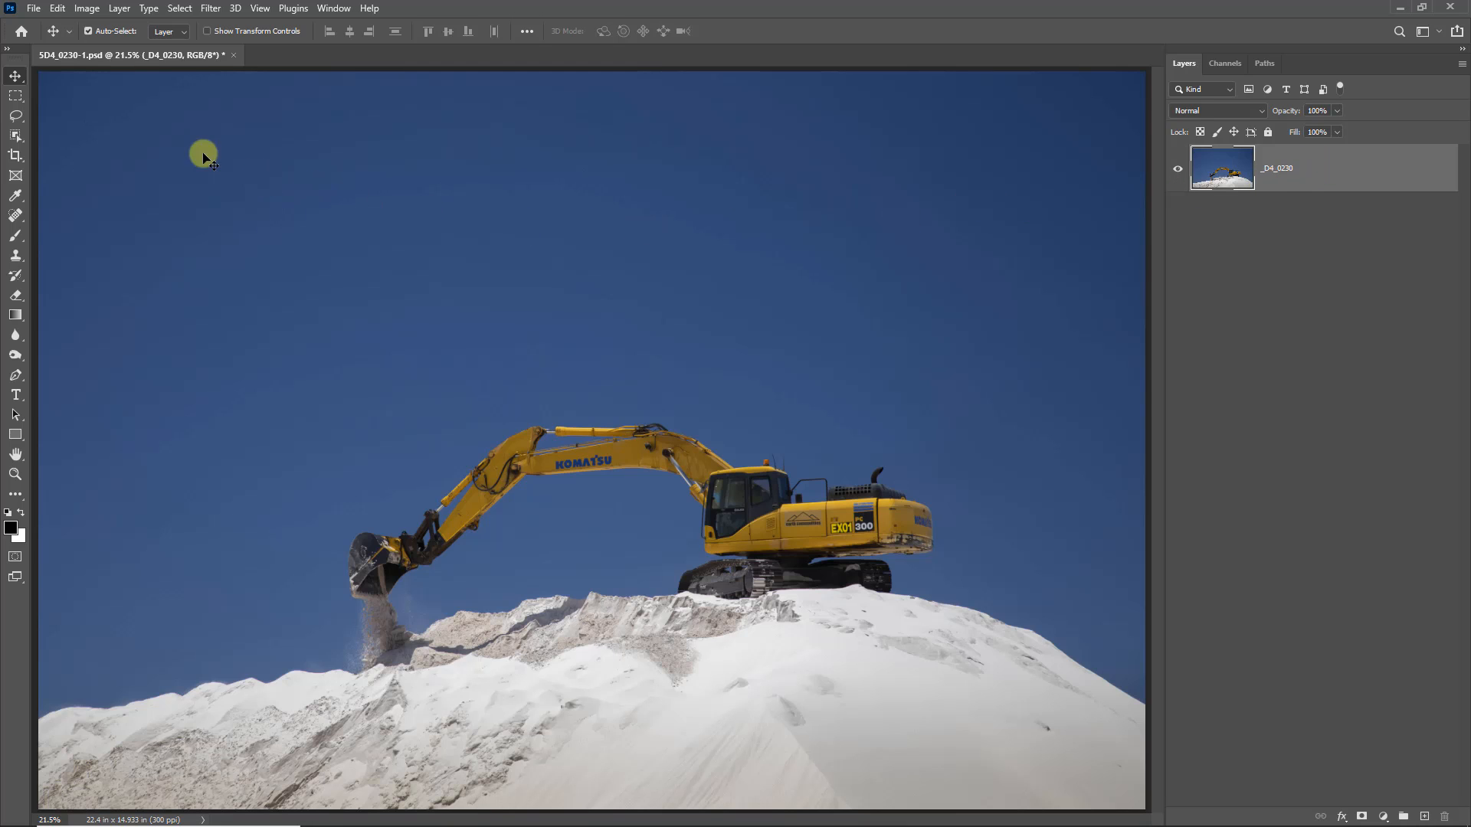
left_click(57, 9)
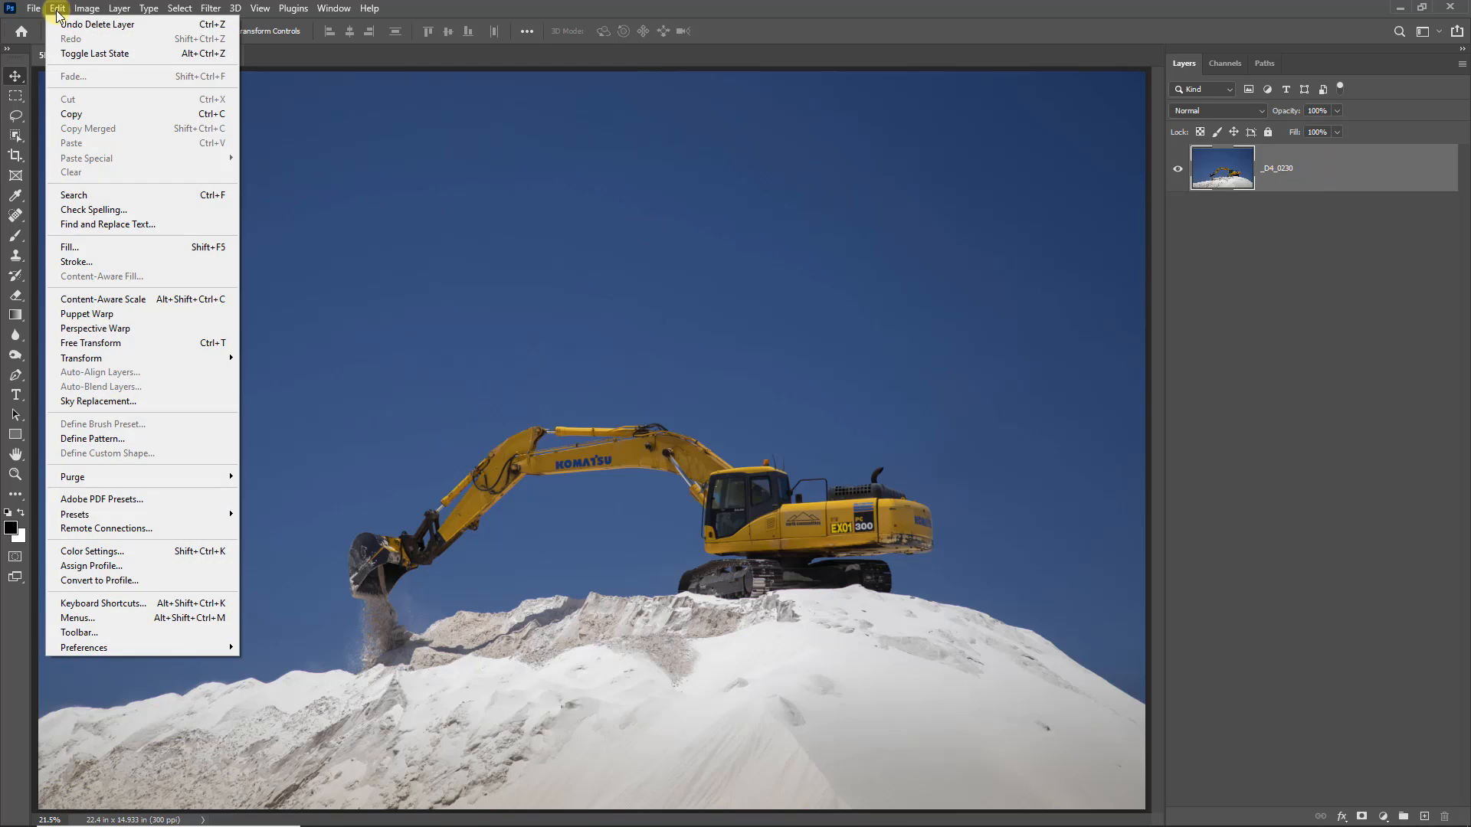
left_click(88, 404)
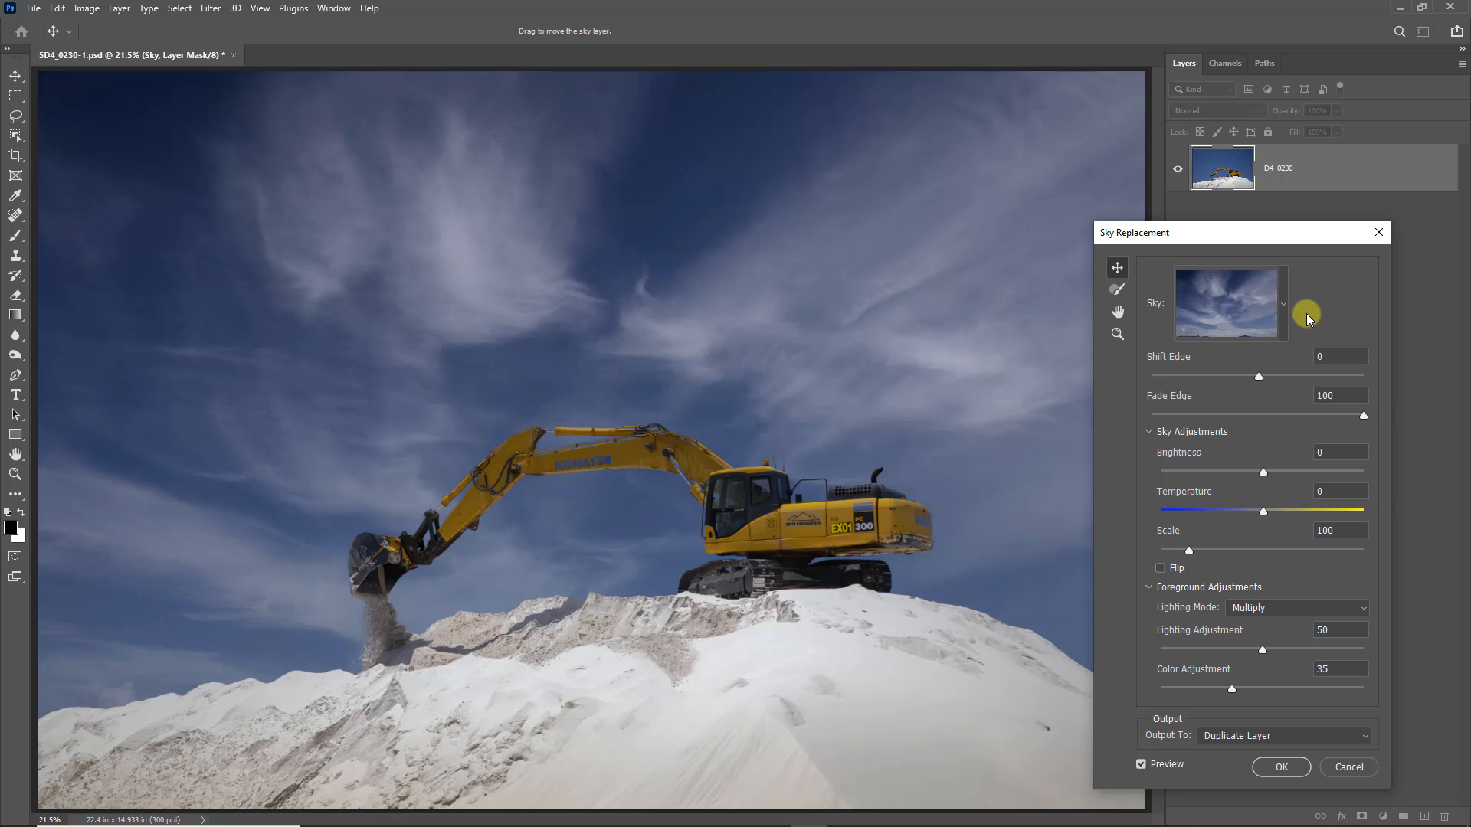
Create a new group among the sky presets, naming it with the owner's first name.
left_click(1284, 307)
left_click(1158, 417)
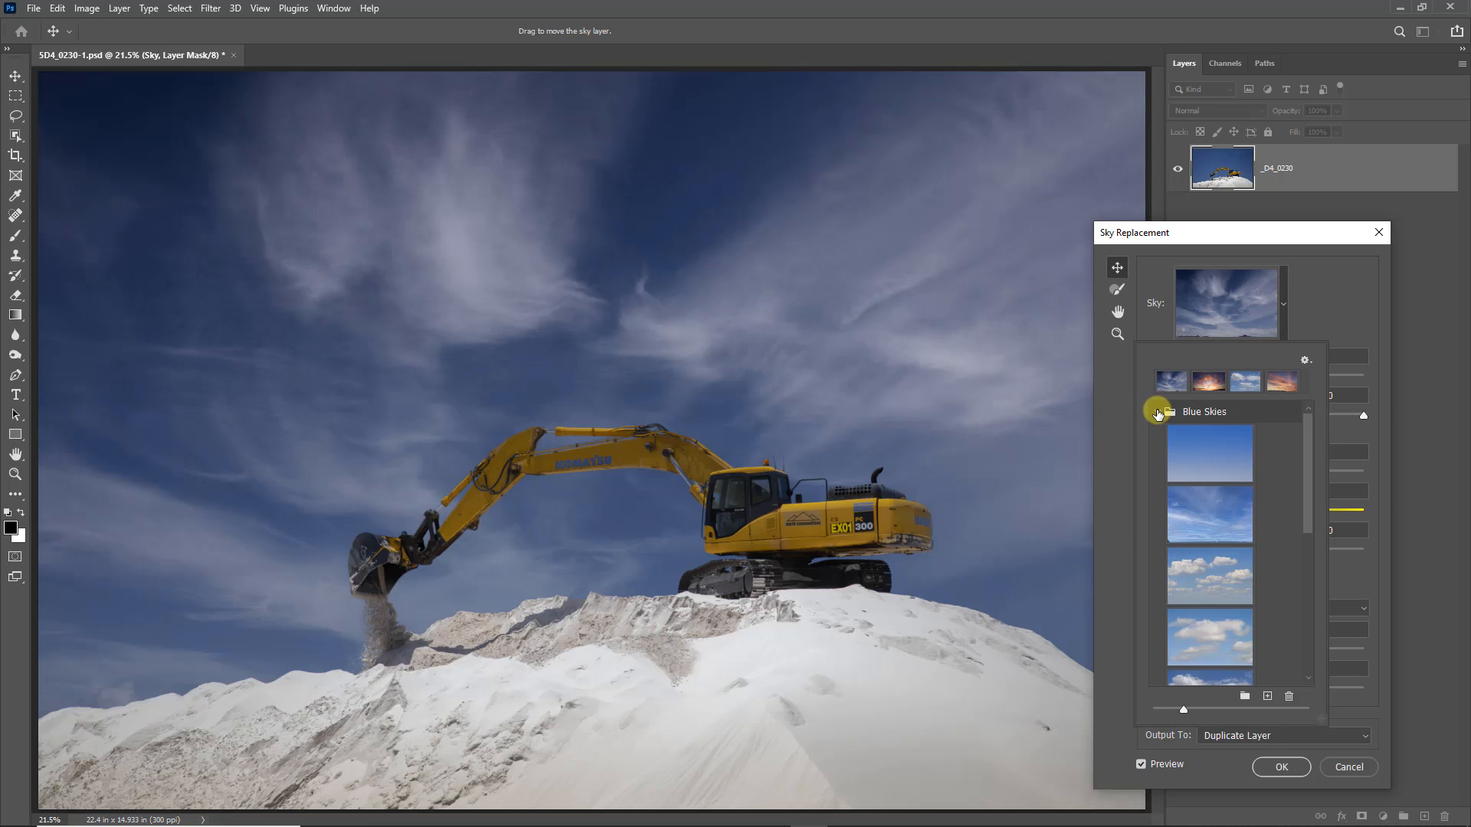
left_click(1157, 418)
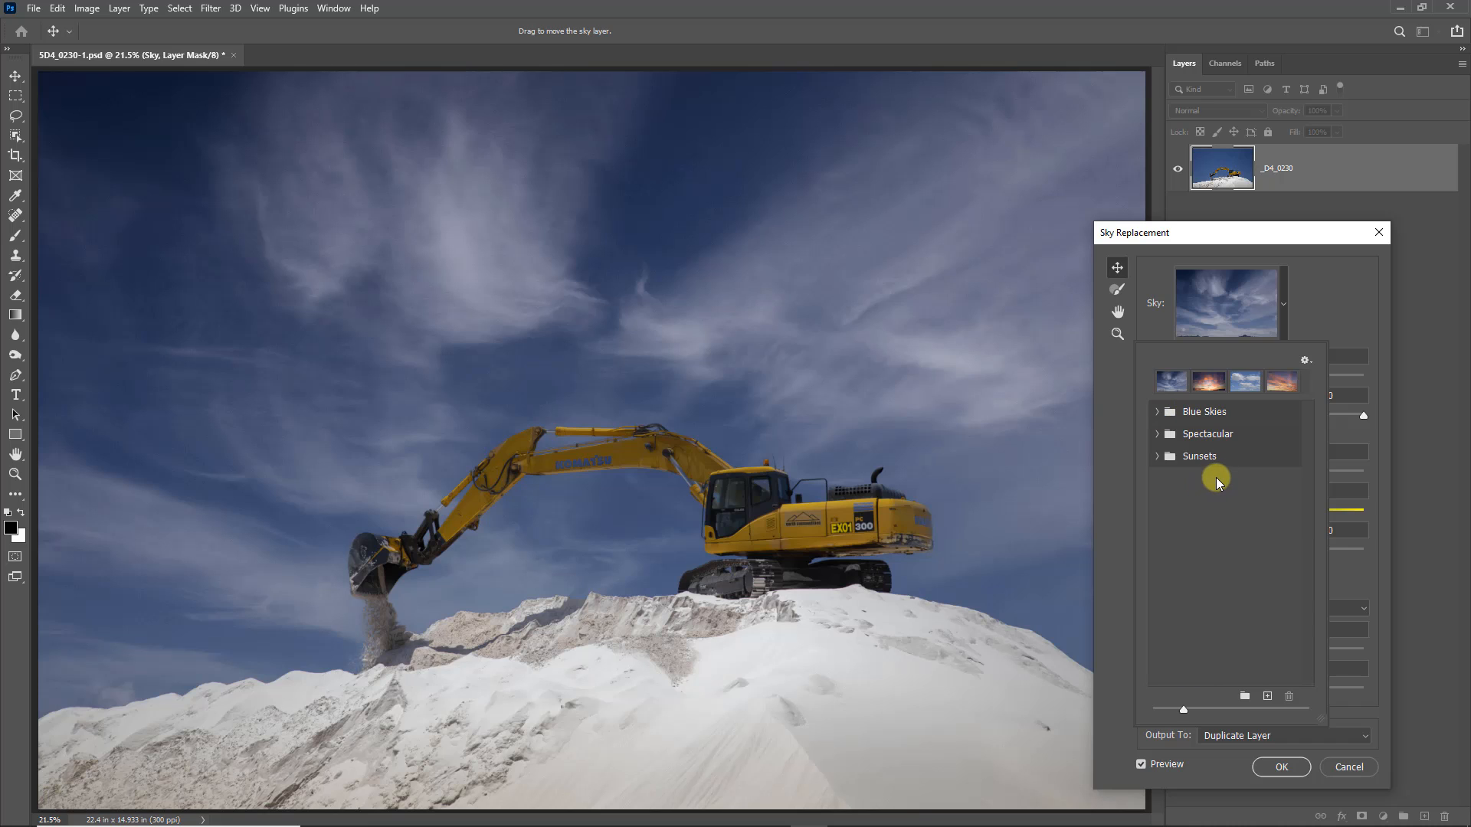
left_click(1244, 698)
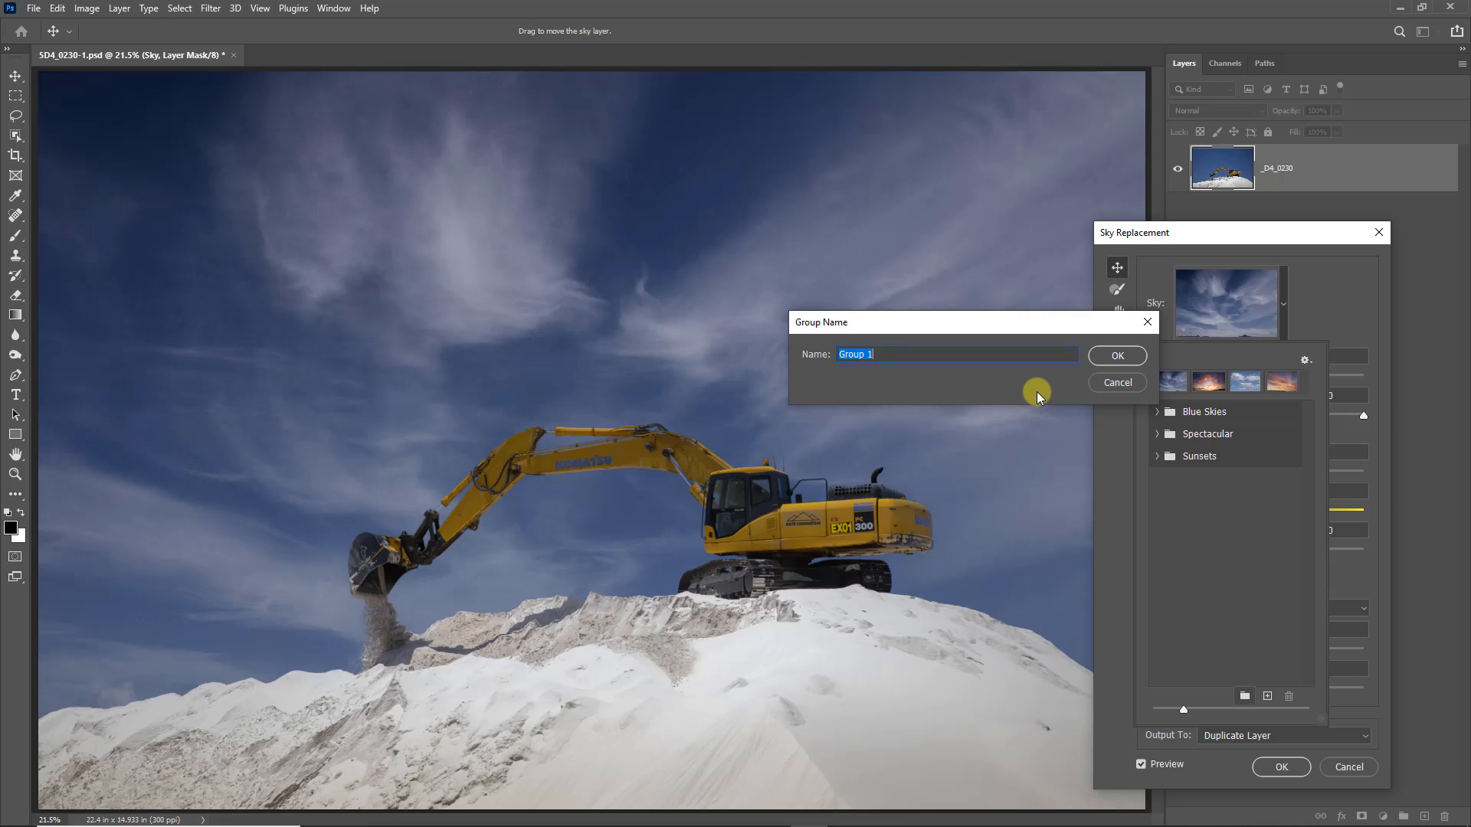
type("Barrys")
left_click(1117, 357)
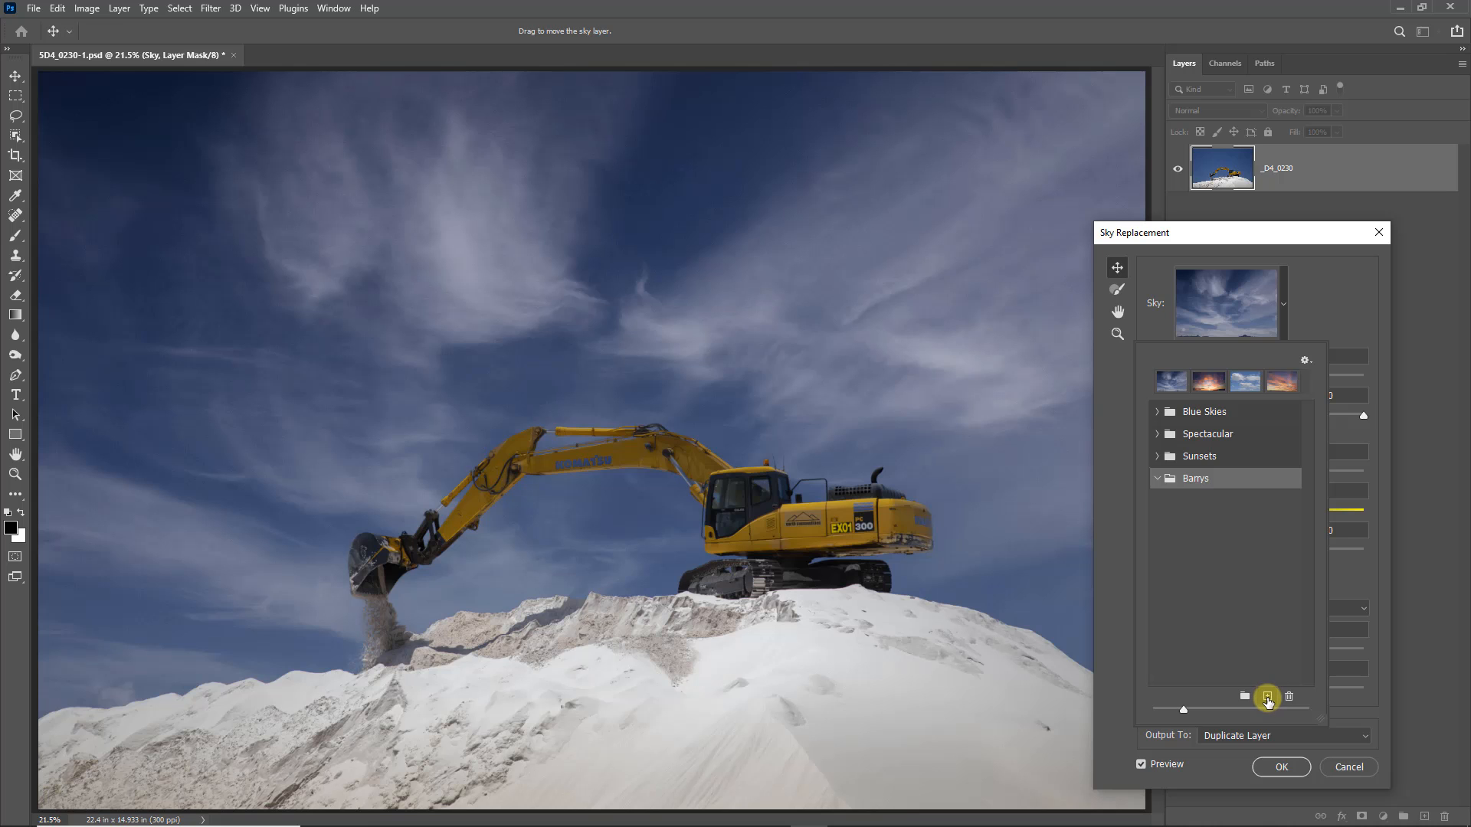
Import the Skies 006 image from the Skies folder into the new preset group, keeping its file name as the sky name.
left_click(1266, 697)
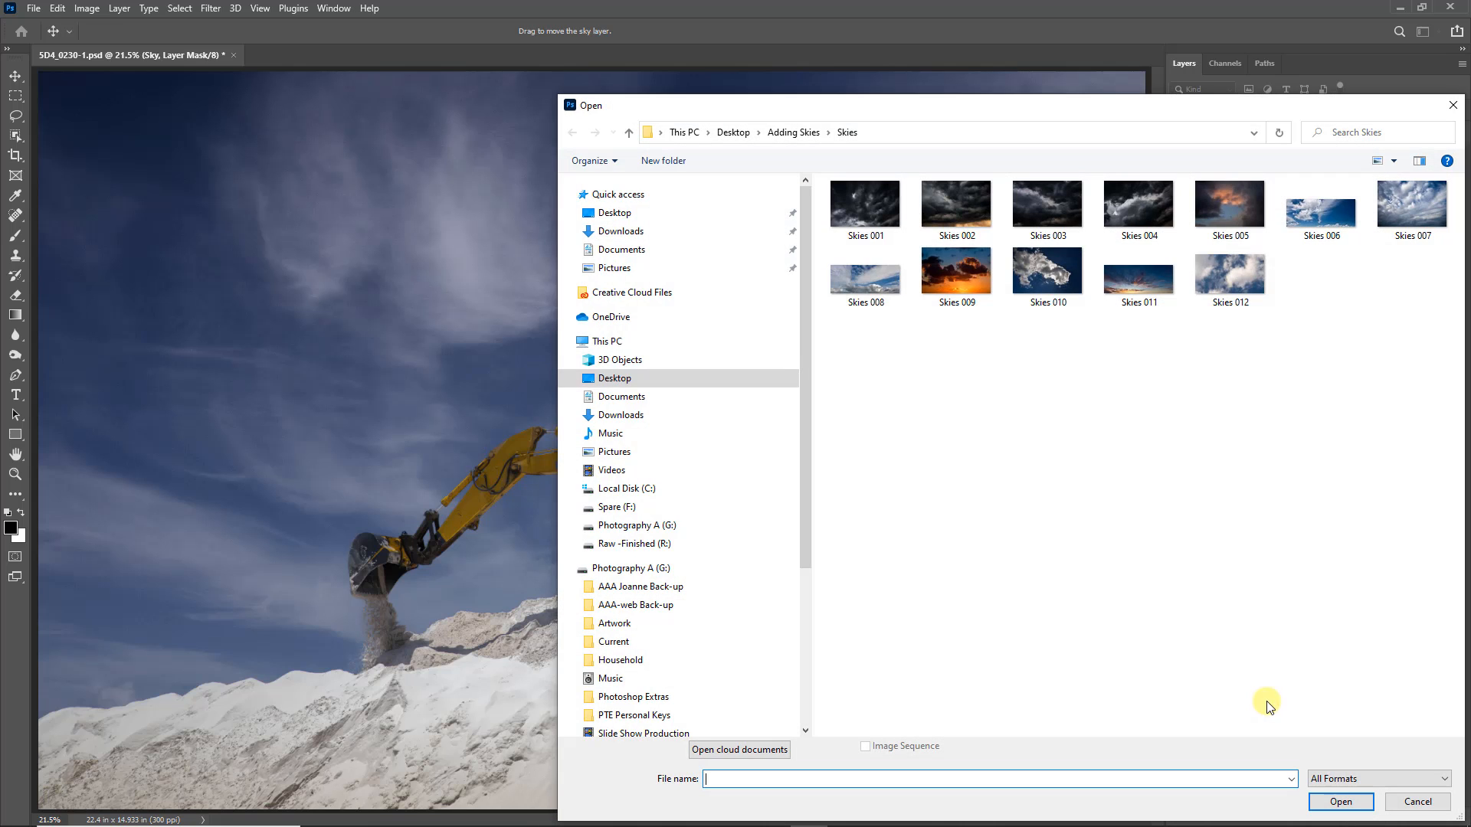
left_click_drag(1201, 111, 902, 57)
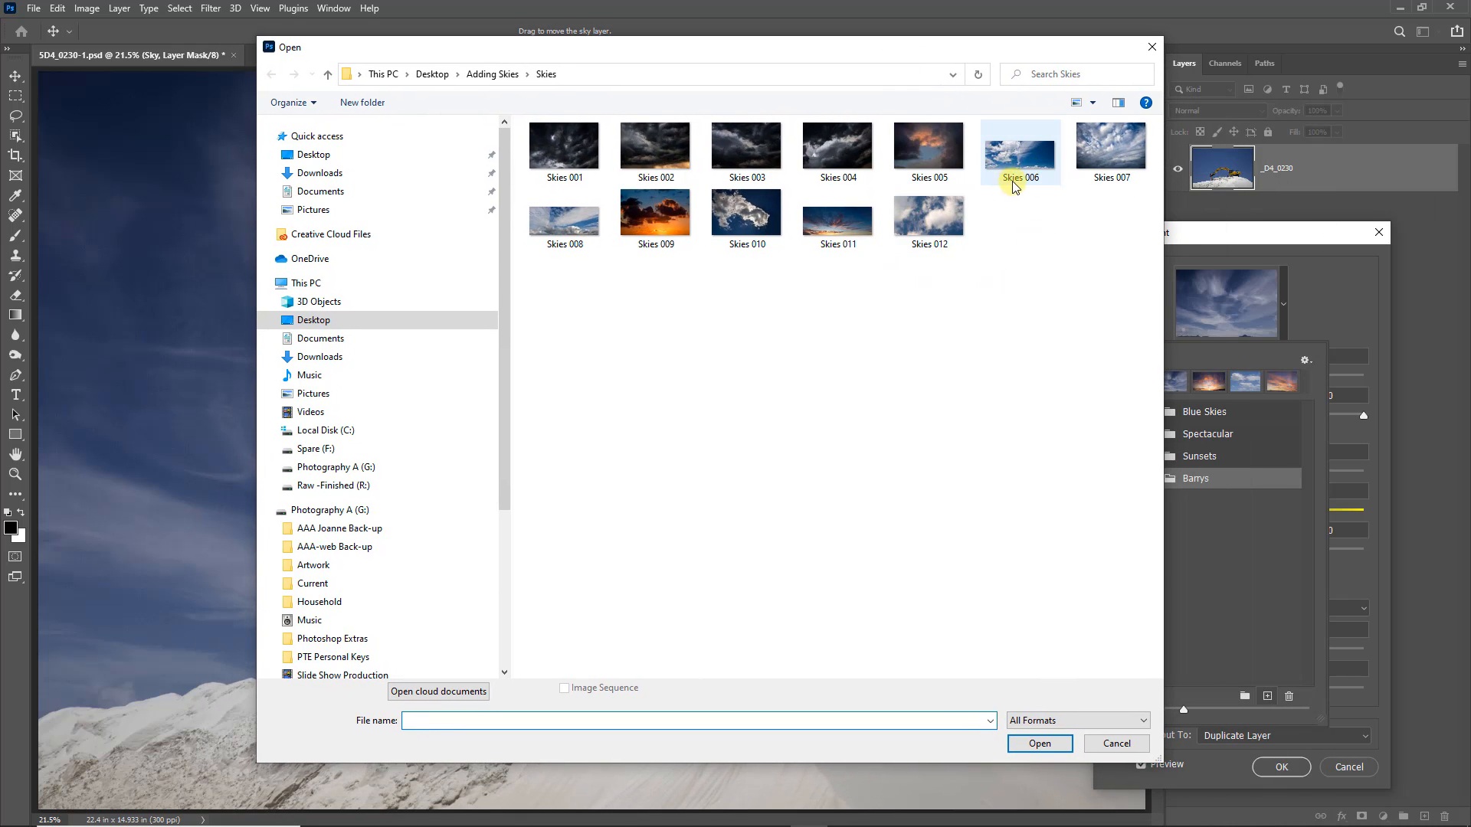
left_click(1025, 156)
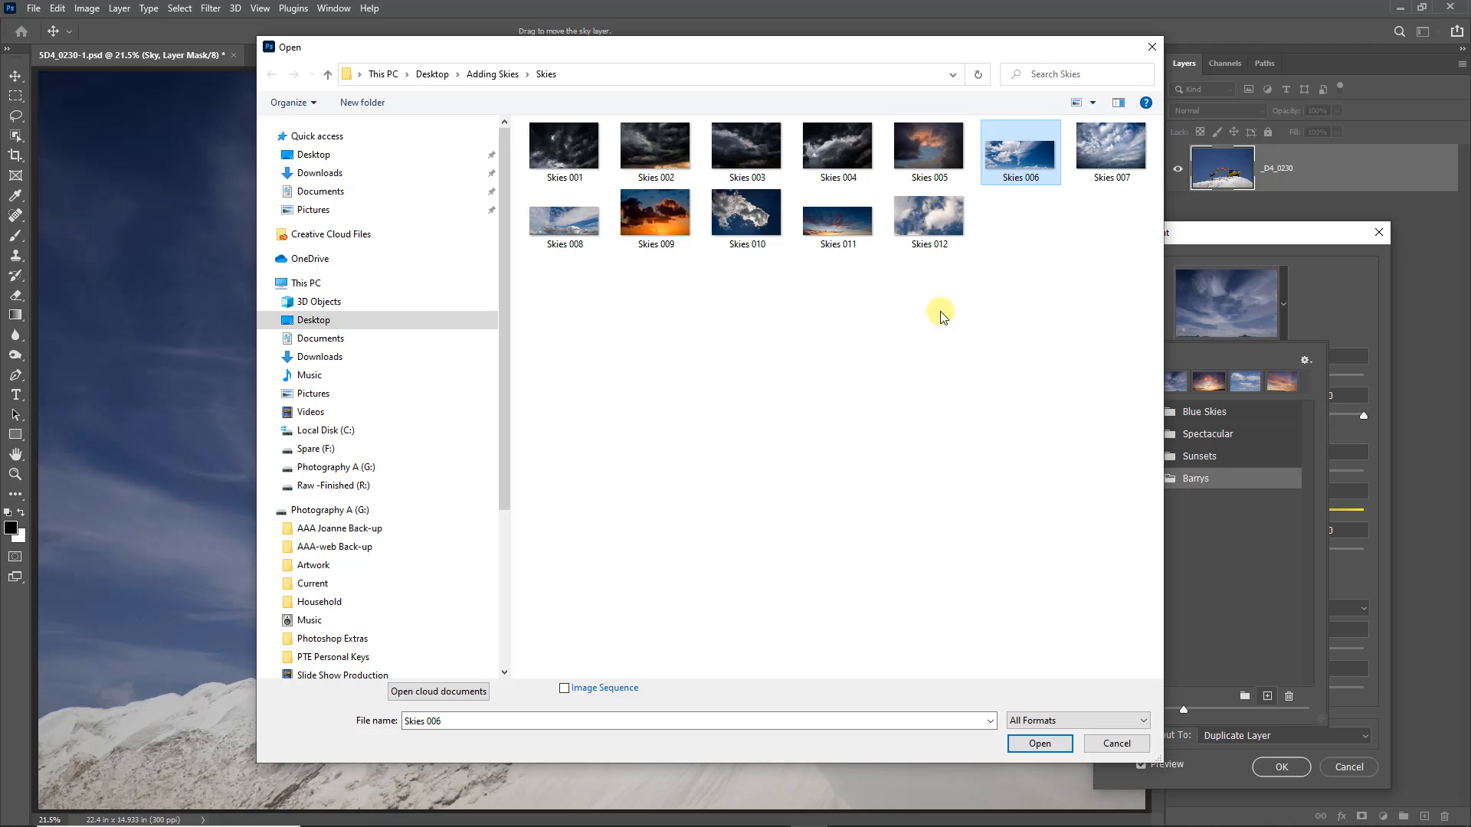
left_click(1040, 744)
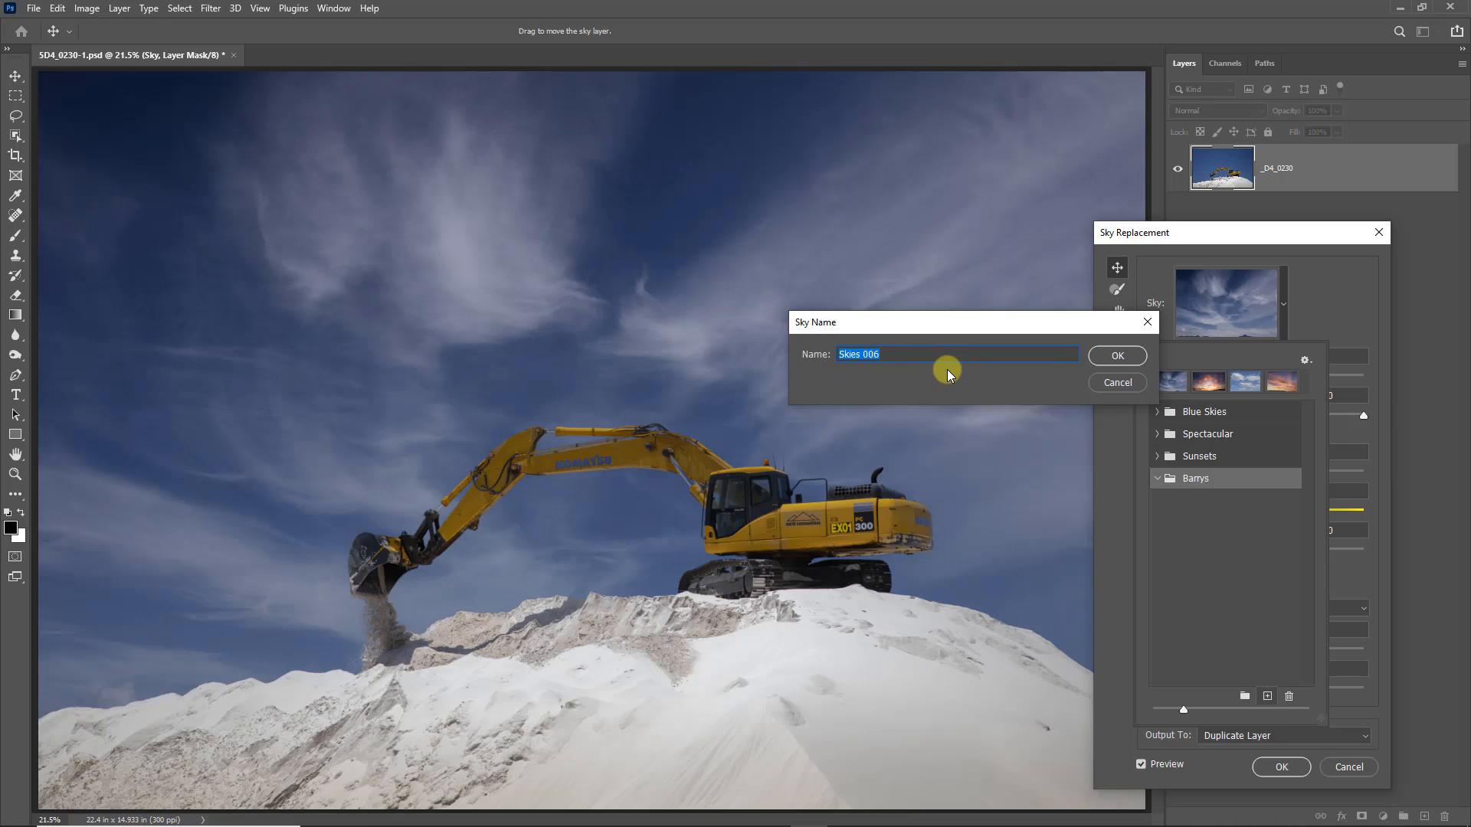
left_click(1111, 364)
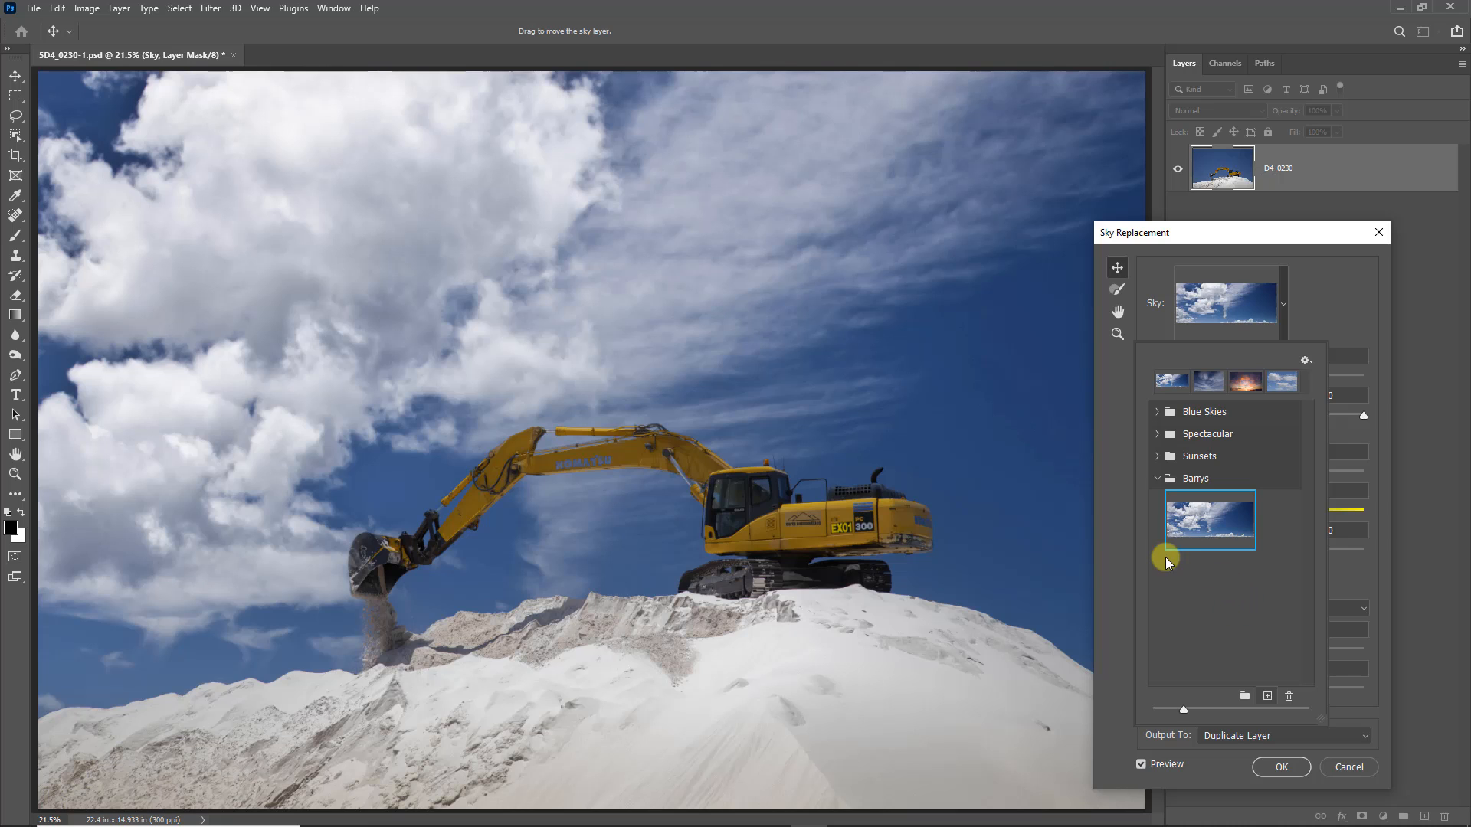
Try the new sky flipped, turn Flip back off, and move the sky so its large clouds sit above the excavator.
left_click(1115, 534)
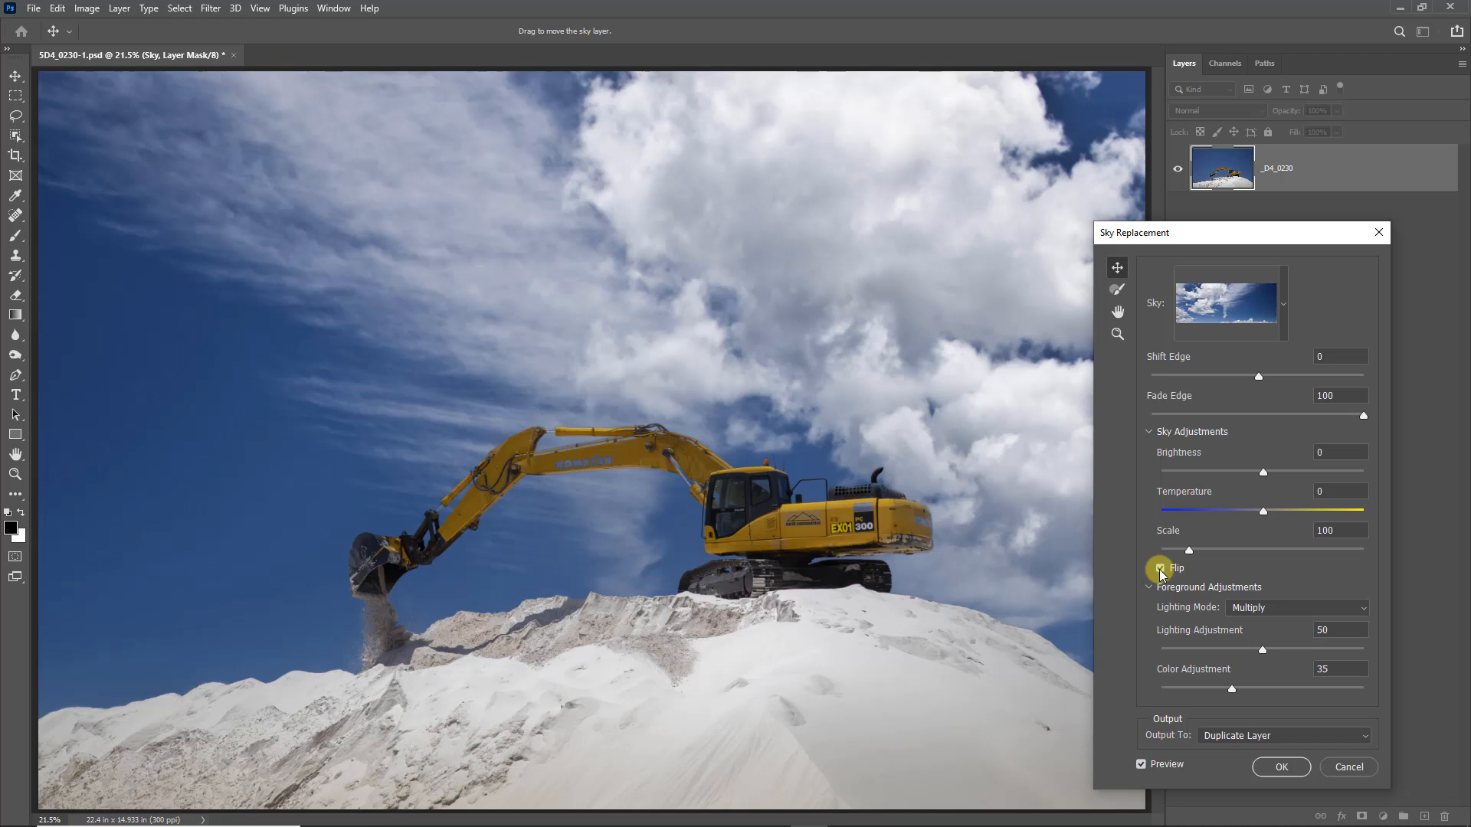
left_click(1160, 571)
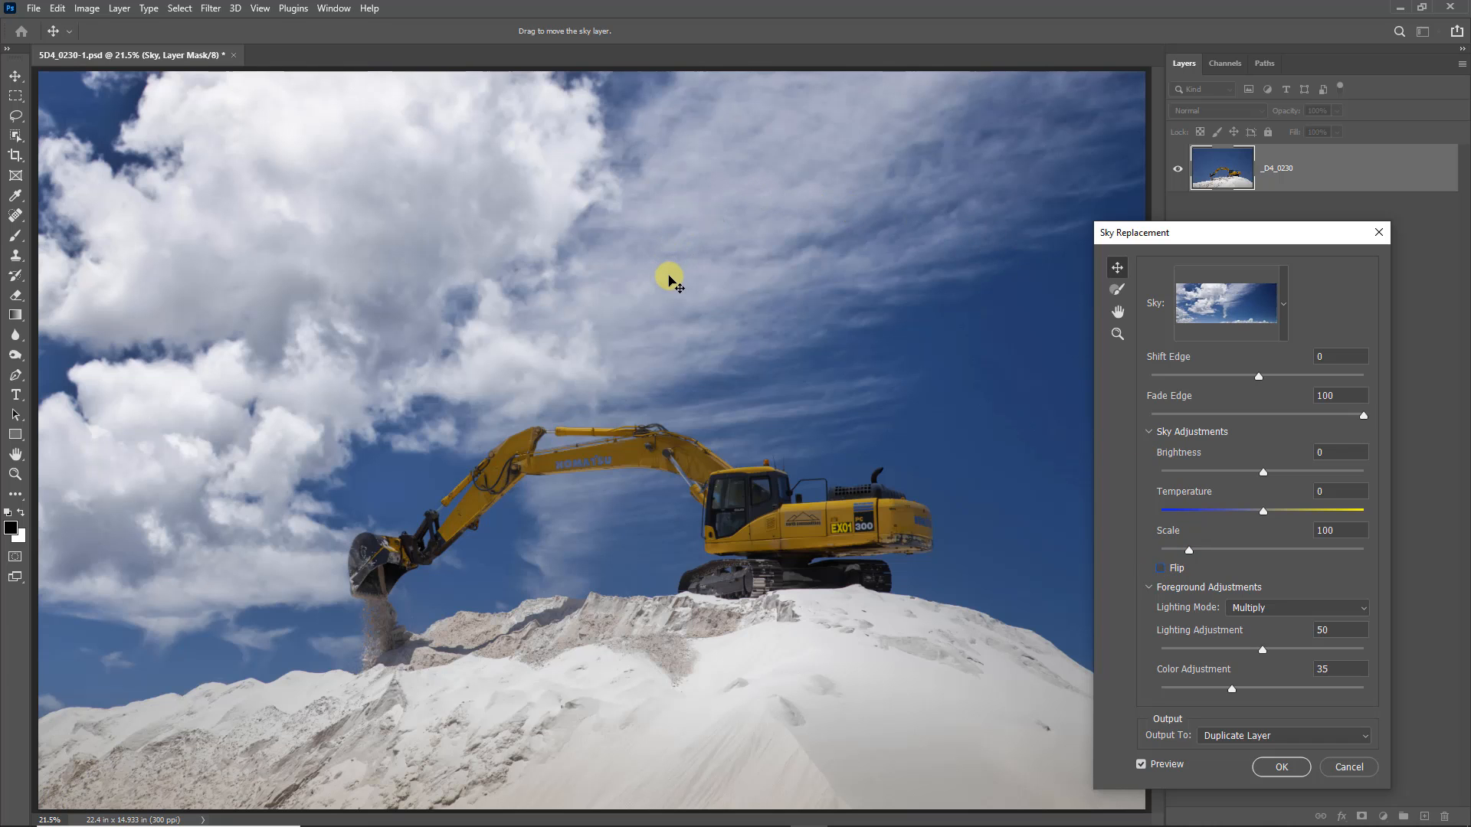
left_click_drag(683, 281, 627, 245)
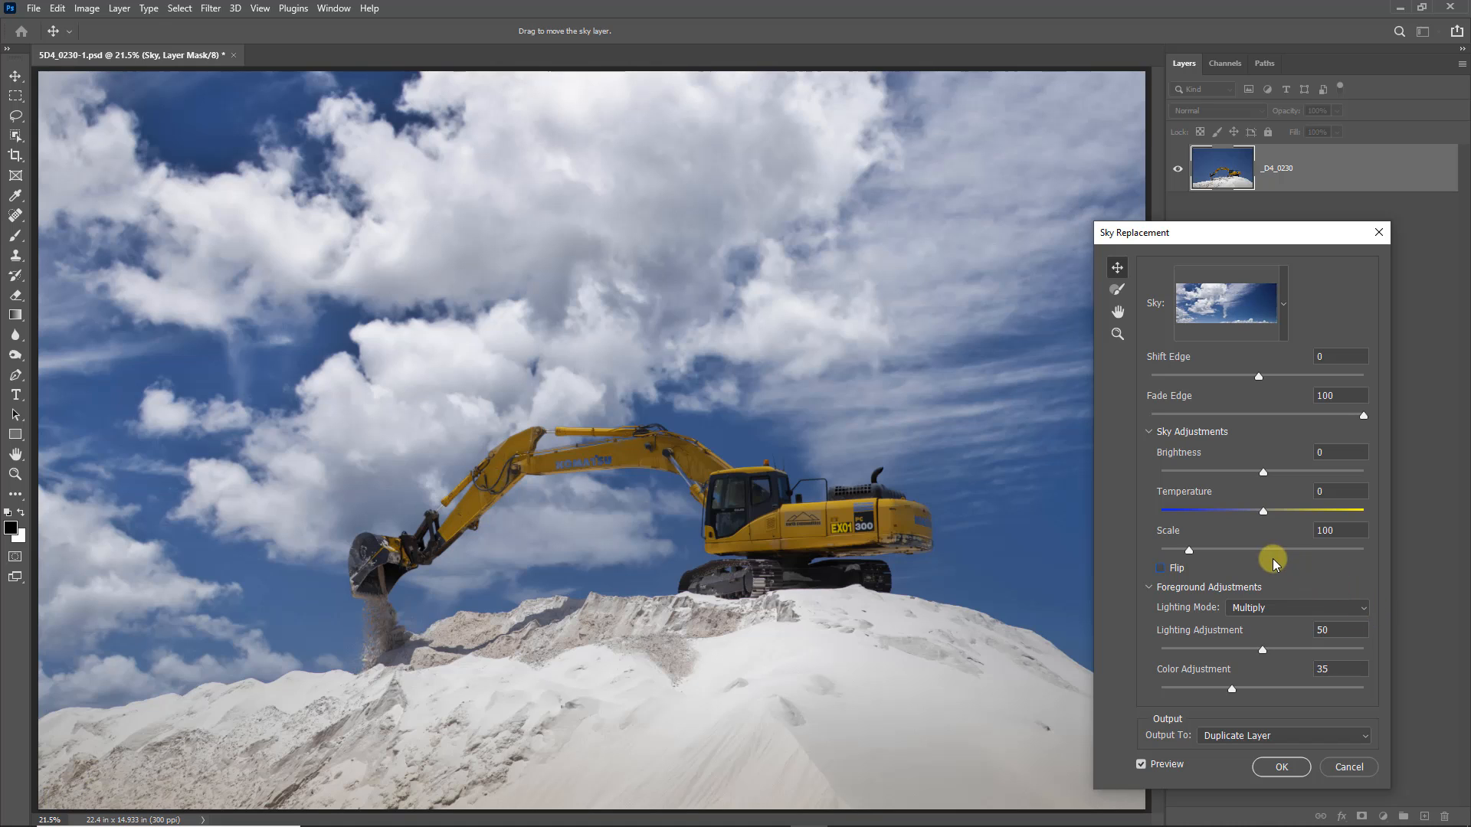
Set the sky's Brightness to -22, lower the Lighting Adjustment to about 30, and apply the sky replacement.
left_click(1247, 472)
left_click_drag(1248, 475, 1241, 472)
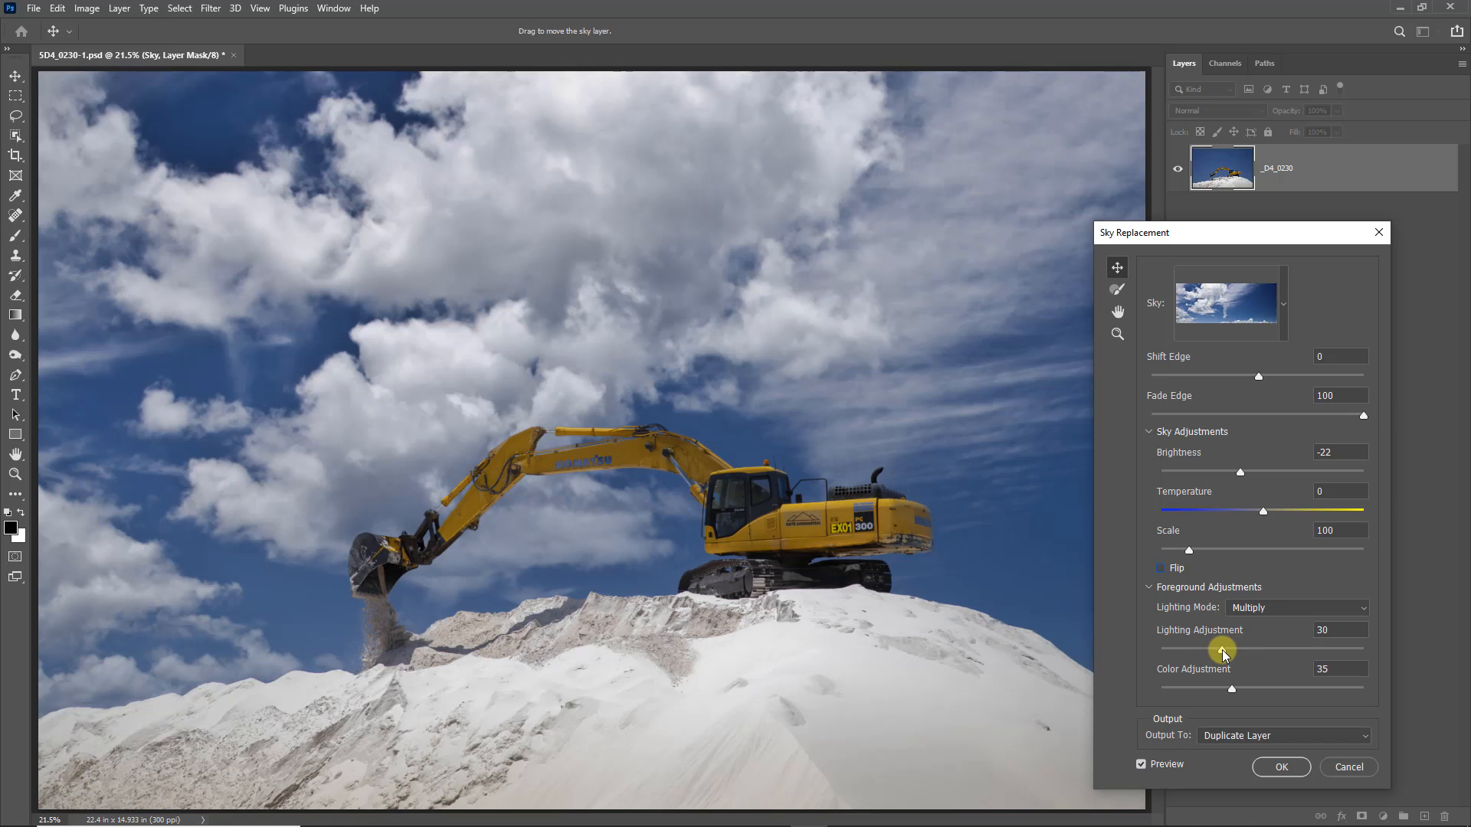
left_click_drag(1226, 649, 1229, 648)
left_click(1280, 769)
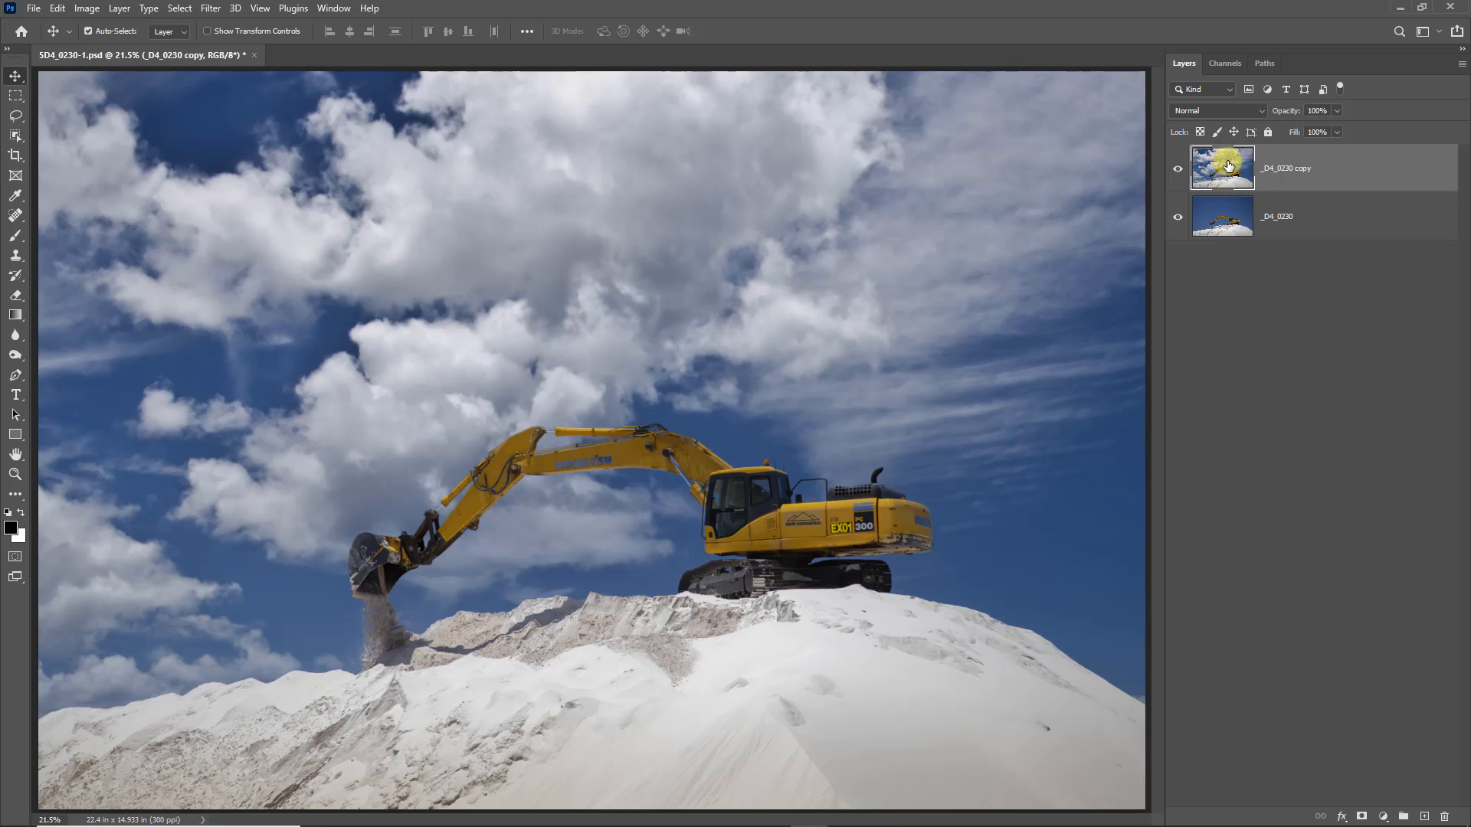
Hide the _D4_0230 copy layer, select the original _D4_0230 layer, and start Sky Replacement on it.
left_click(1177, 168)
left_click(1177, 169)
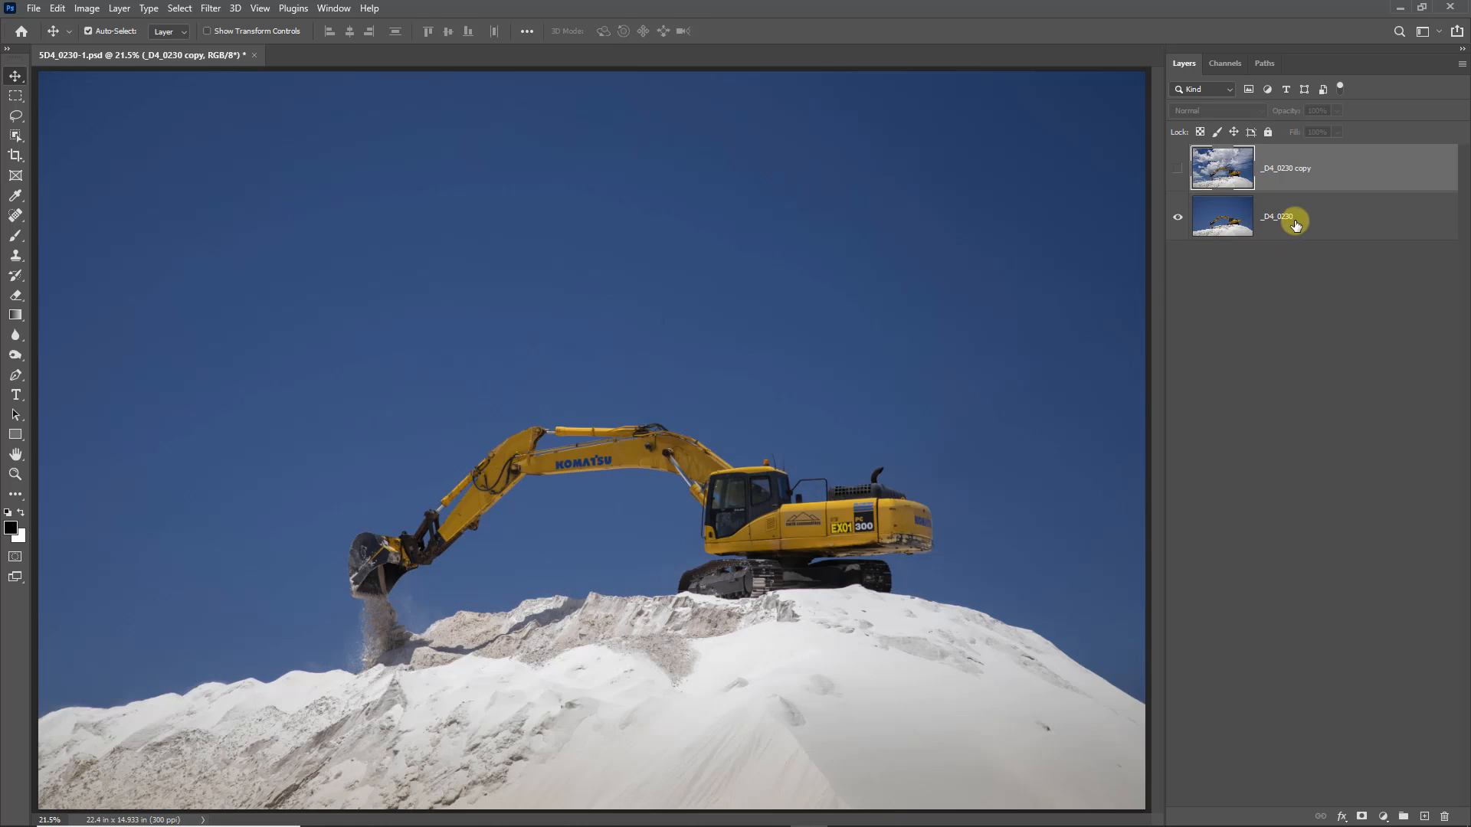
left_click(1287, 222)
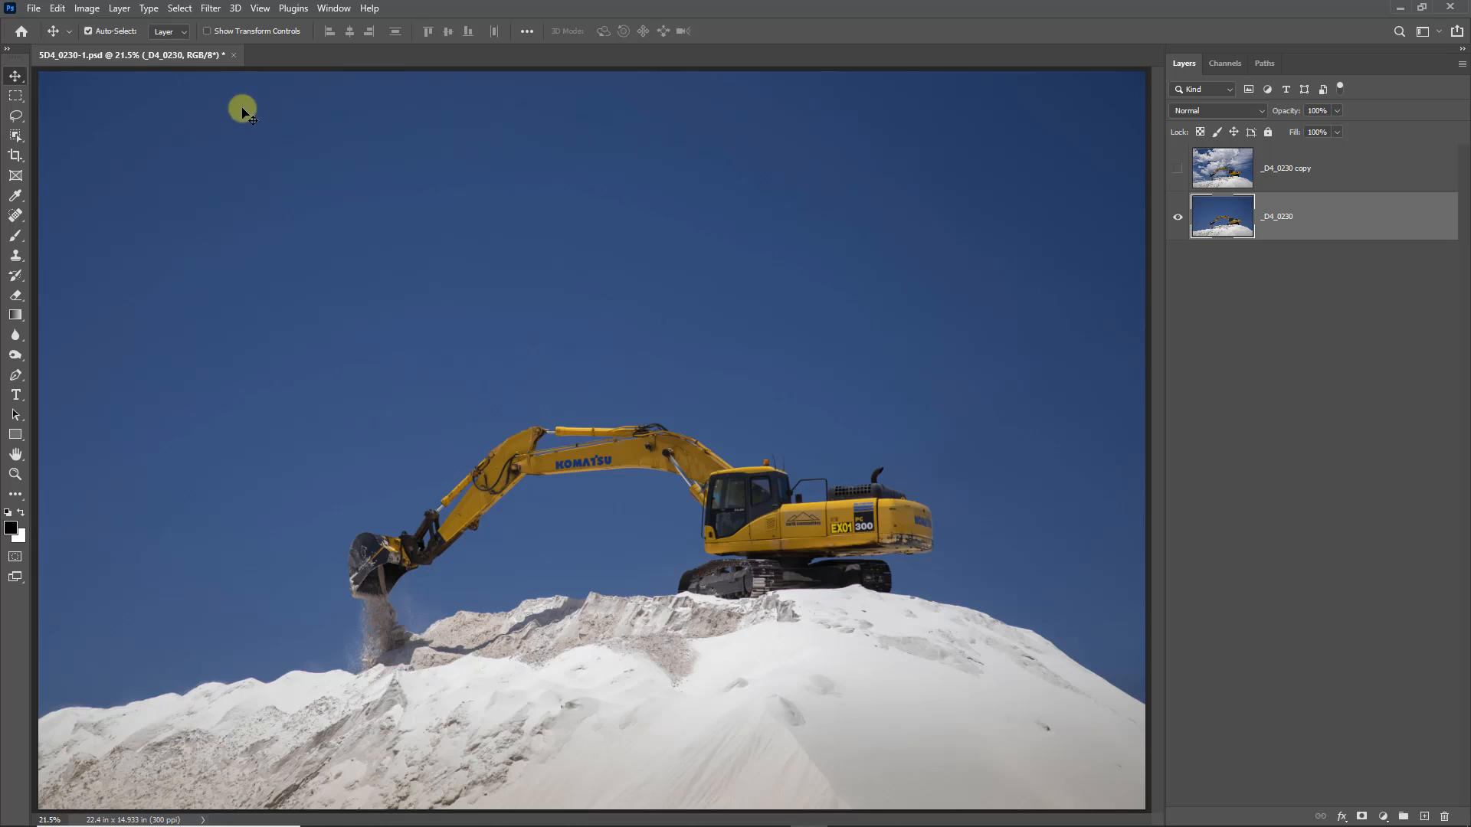
left_click(57, 8)
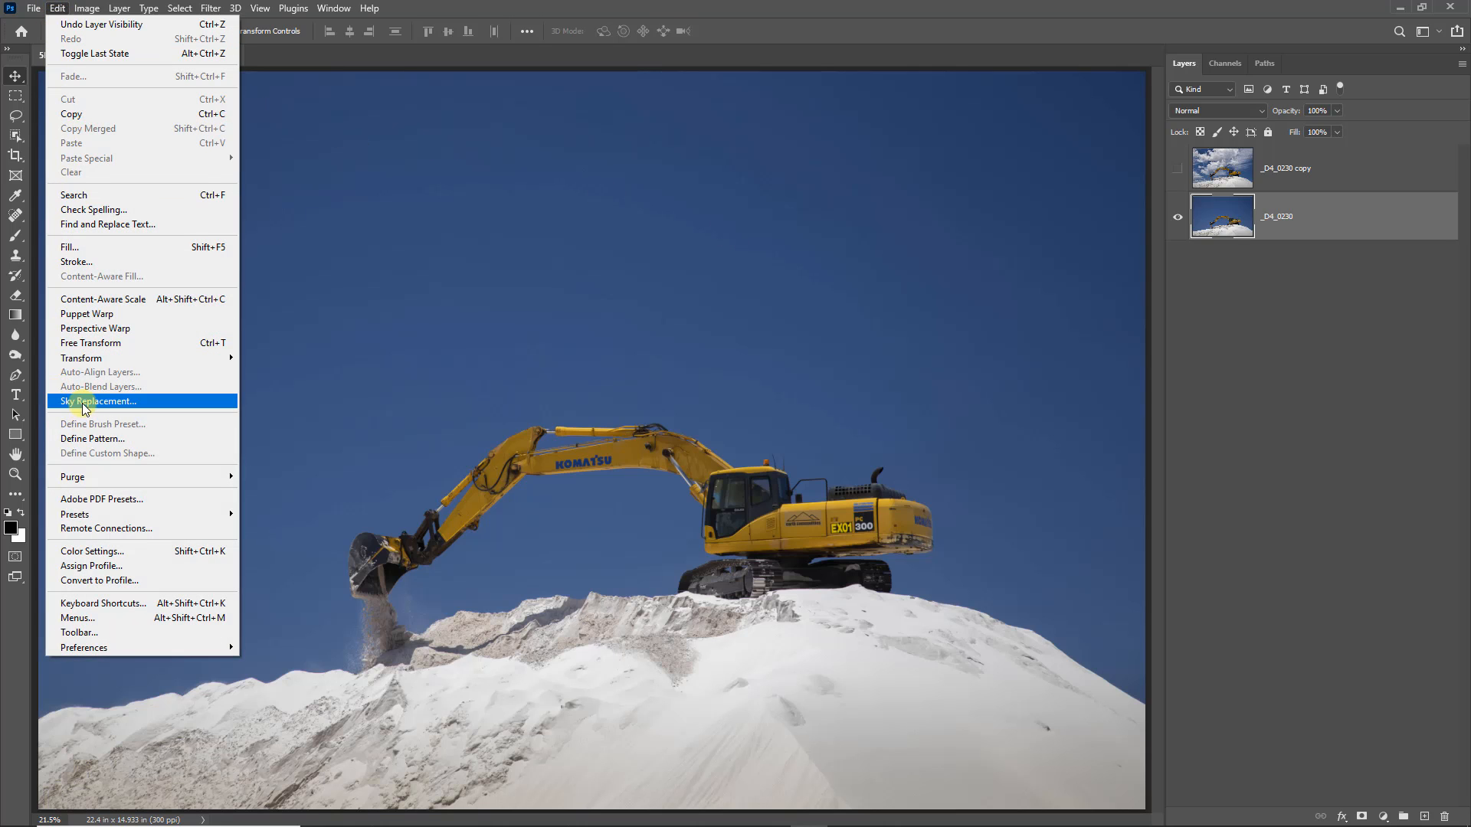
left_click(86, 404)
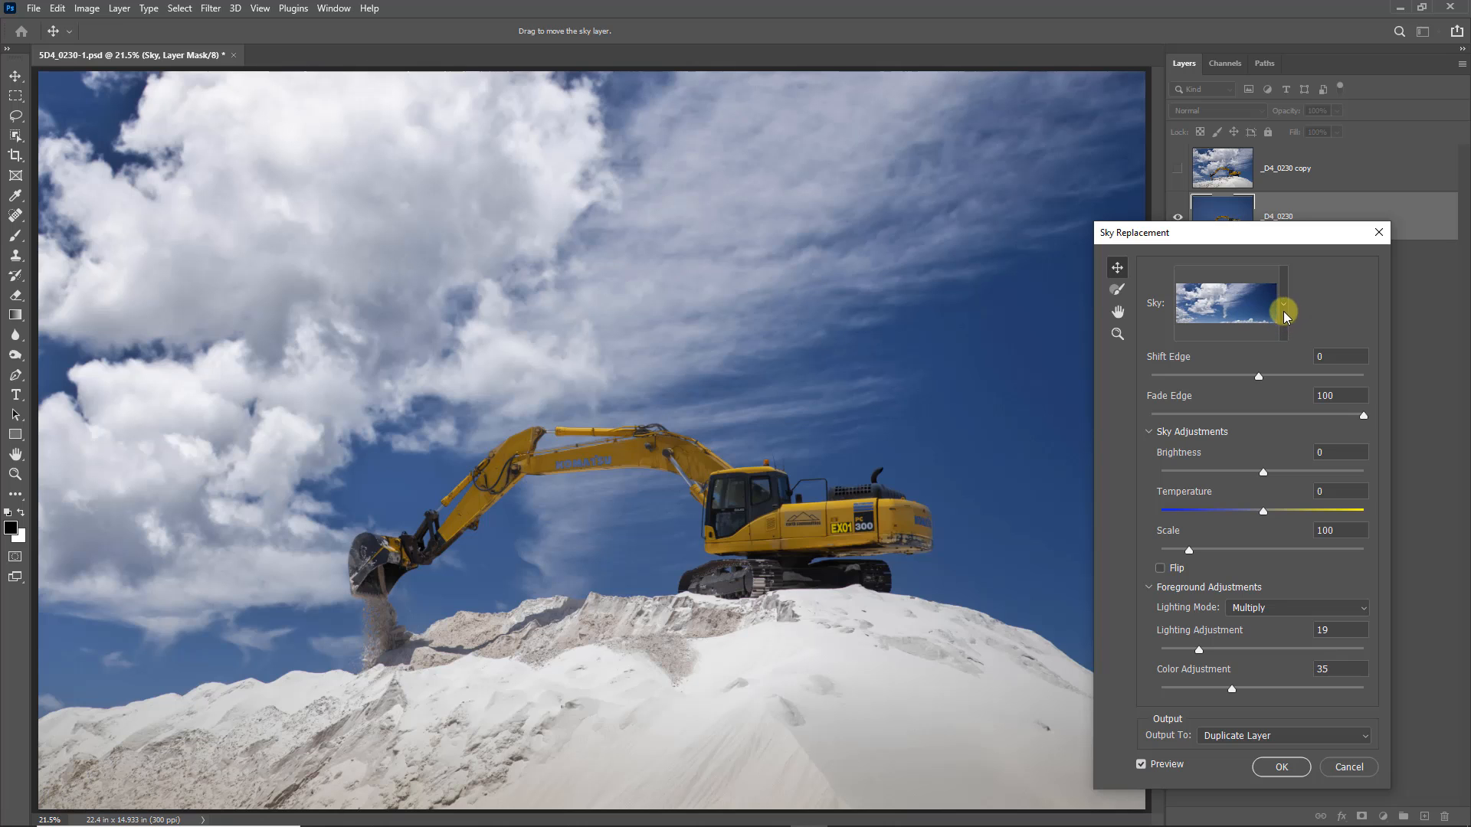
Import the Skies 007 image from the Skies folder into the custom preset group, keeping its file name as the sky name.
left_click(1284, 306)
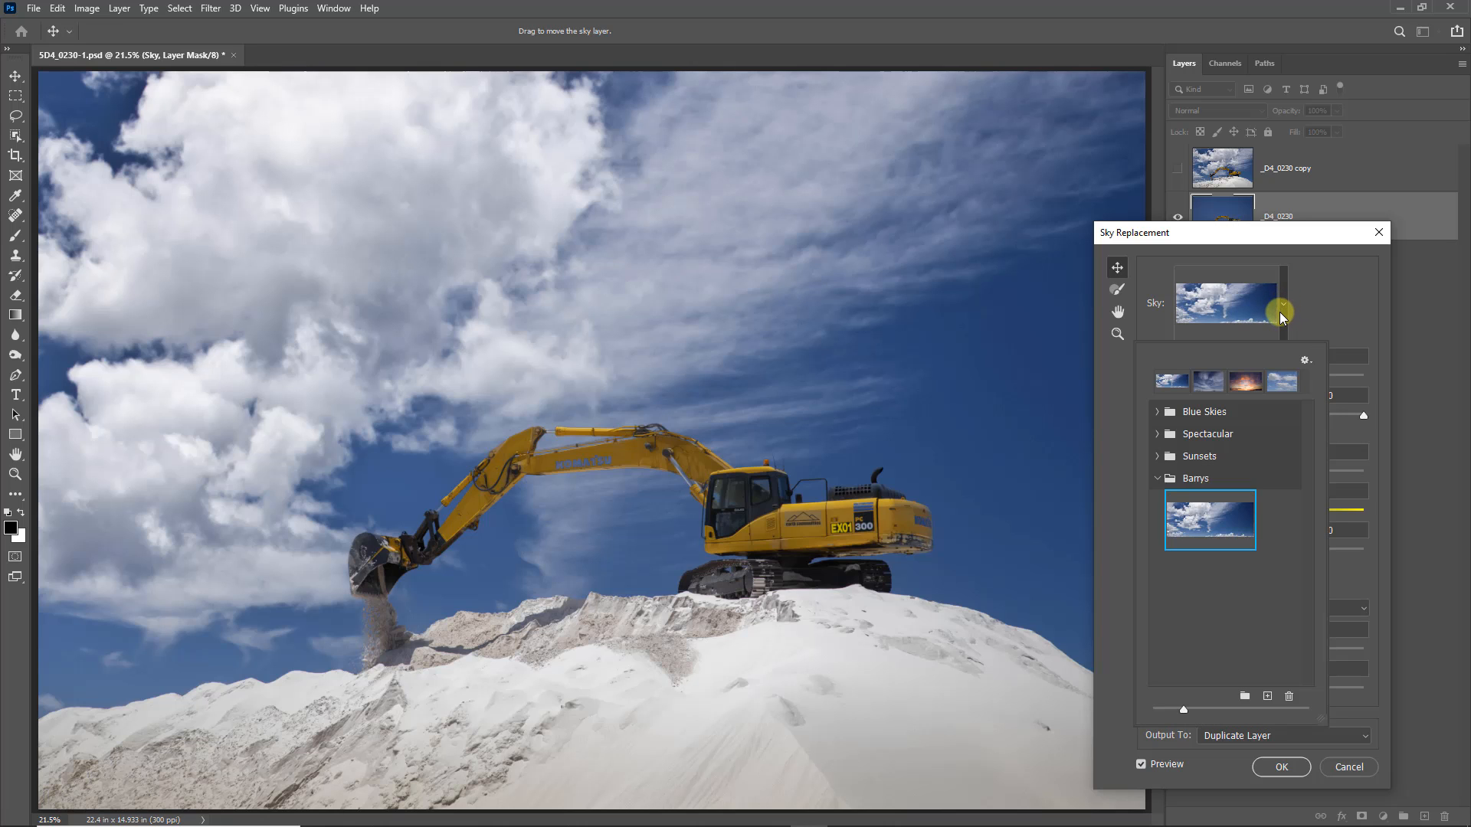
left_click(1265, 698)
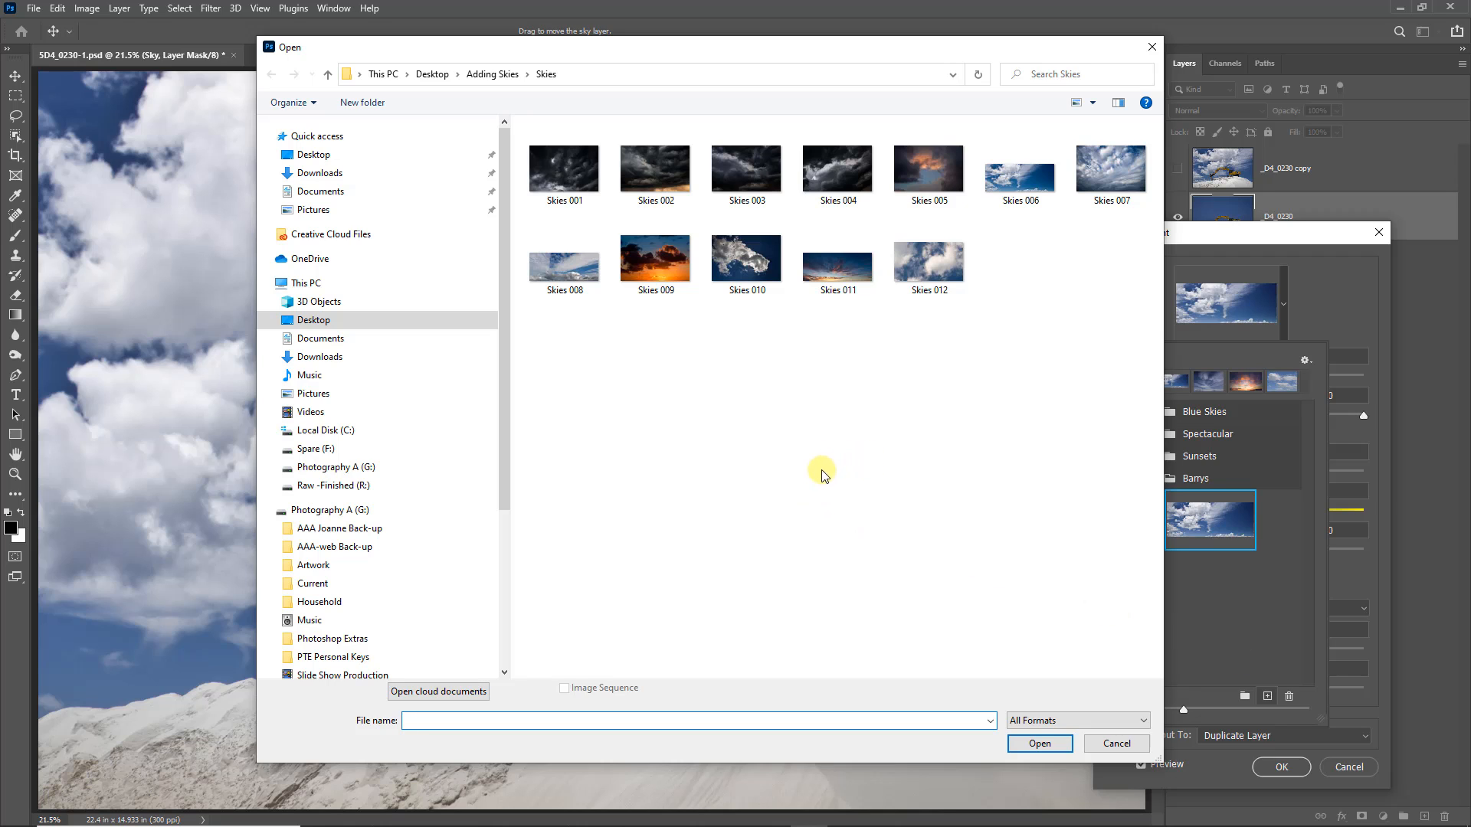
double_click(1110, 169)
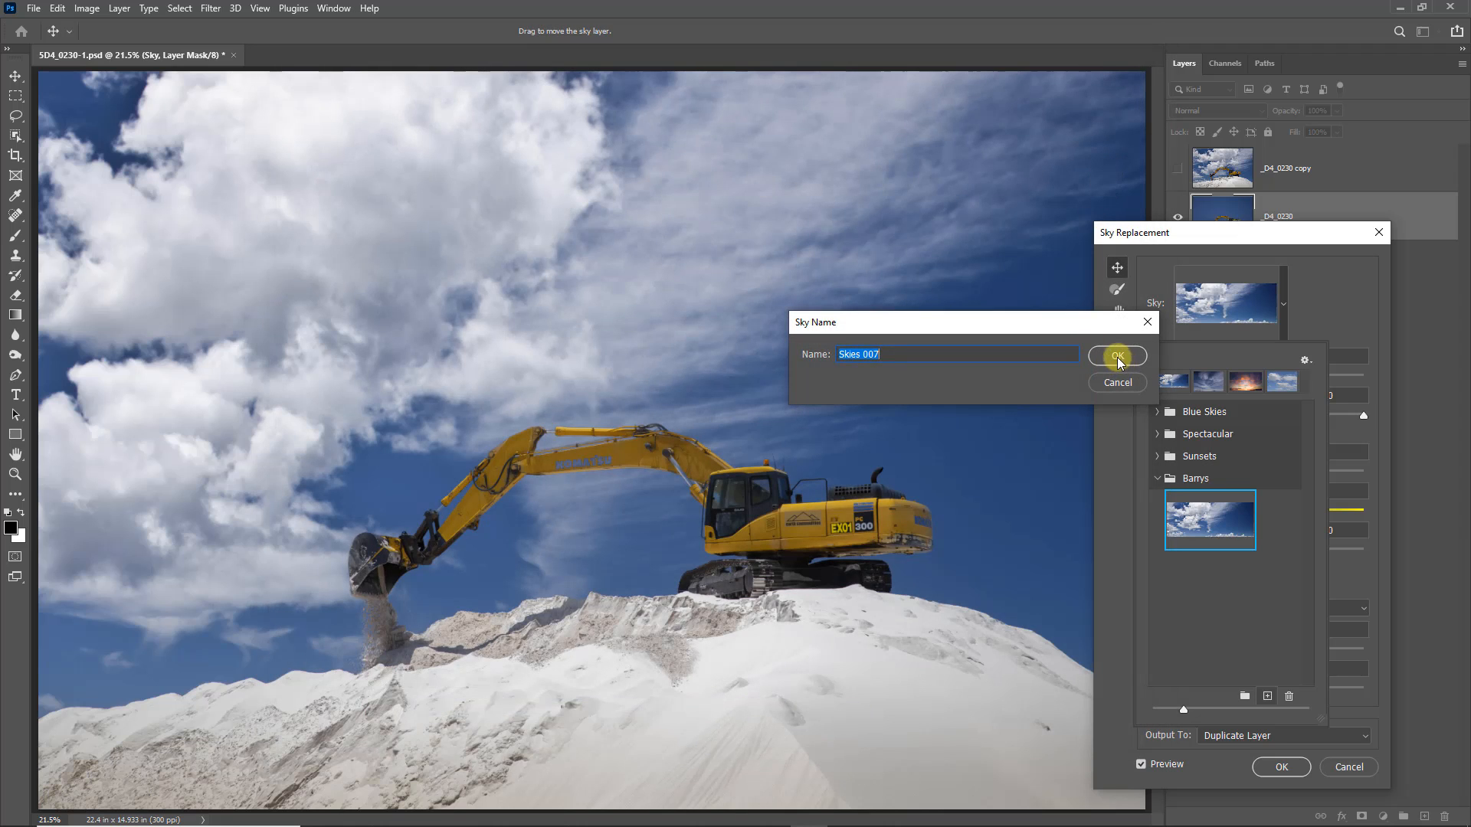
left_click(1116, 355)
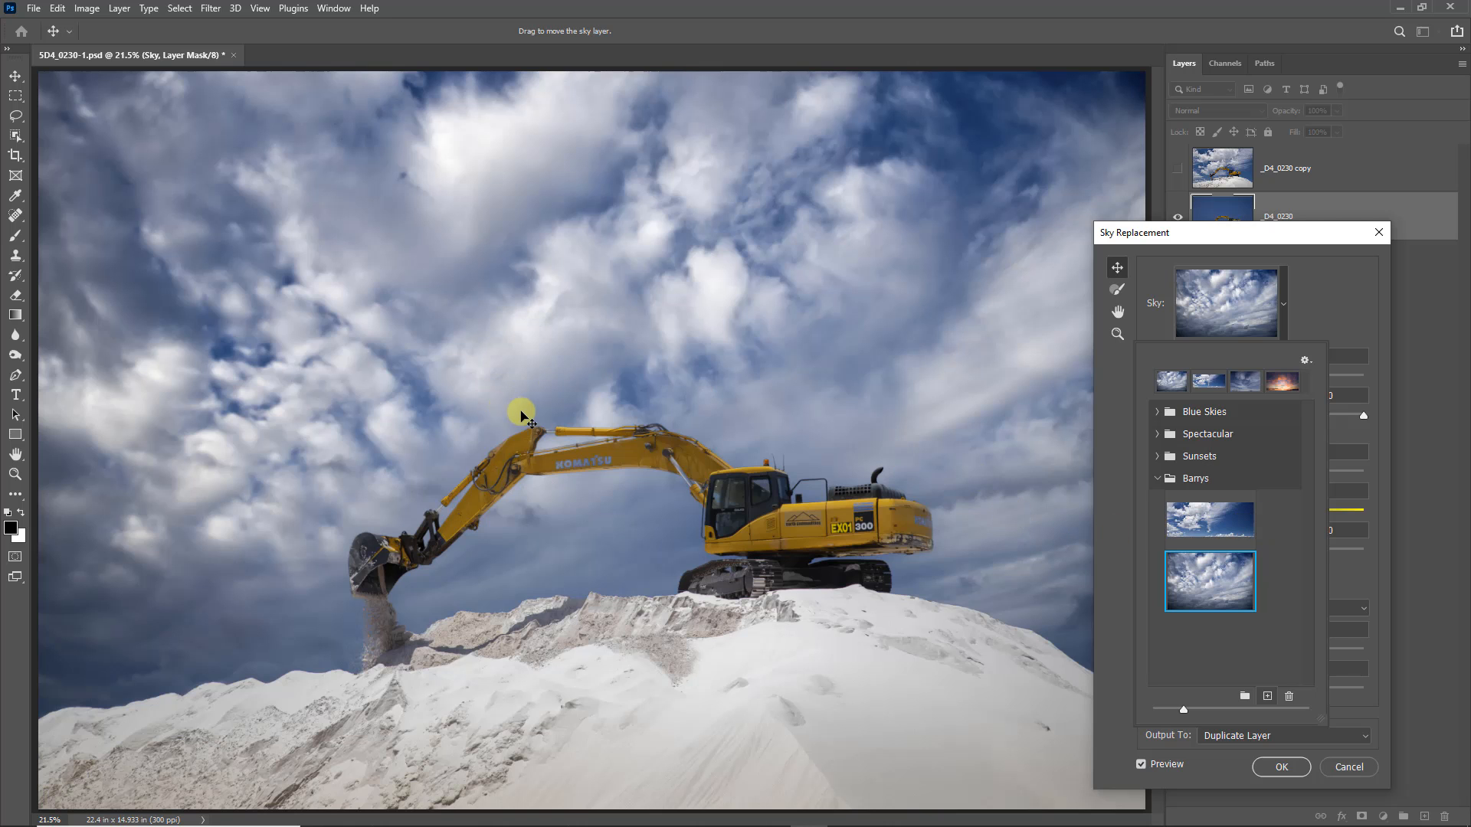
Move the new sky slightly upward, set its Scale to 104, and reposition it so it covers the whole frame.
left_click_drag(529, 407, 522, 355)
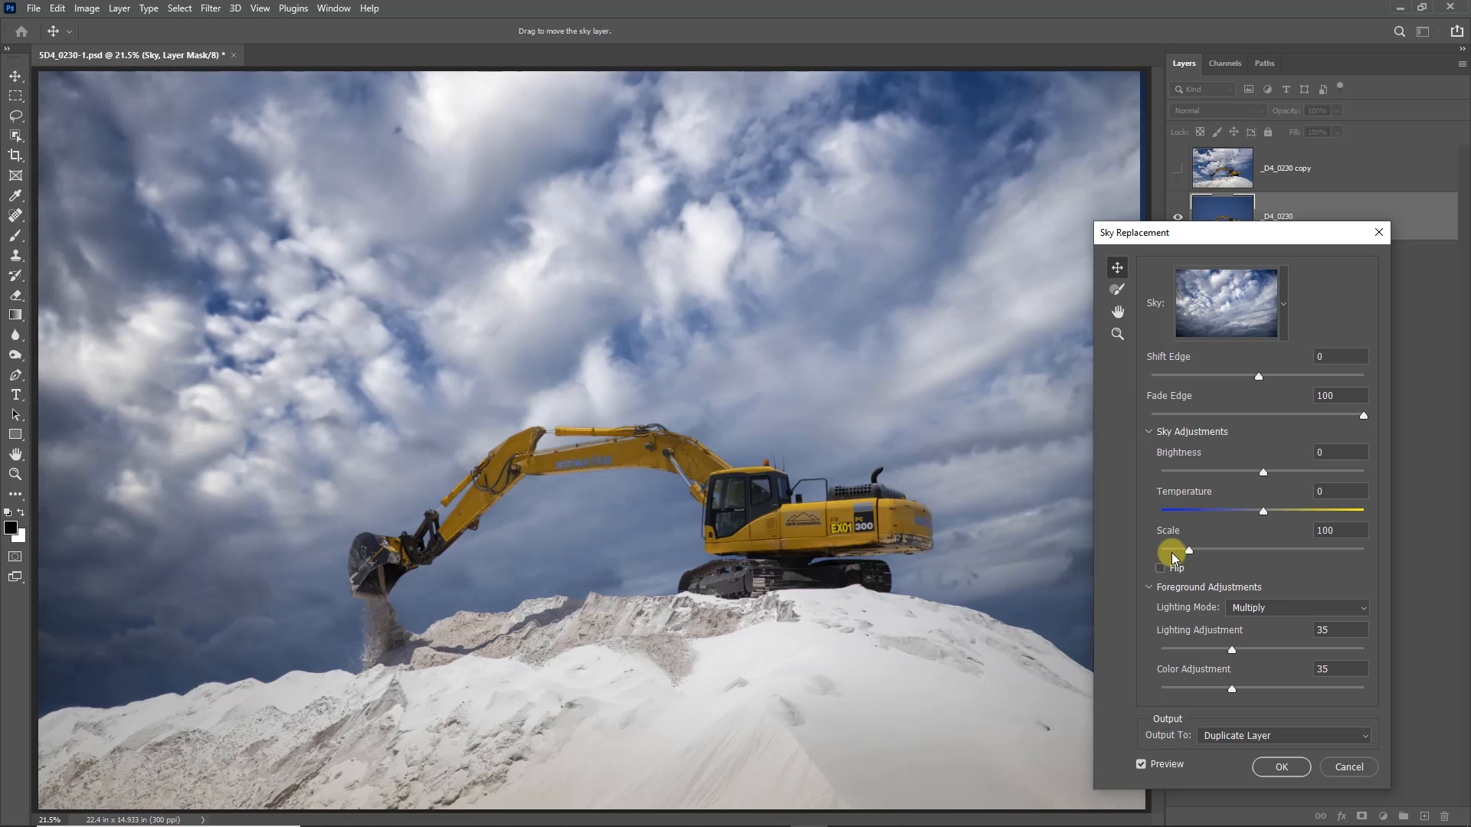
left_click_drag(1178, 558, 1193, 559)
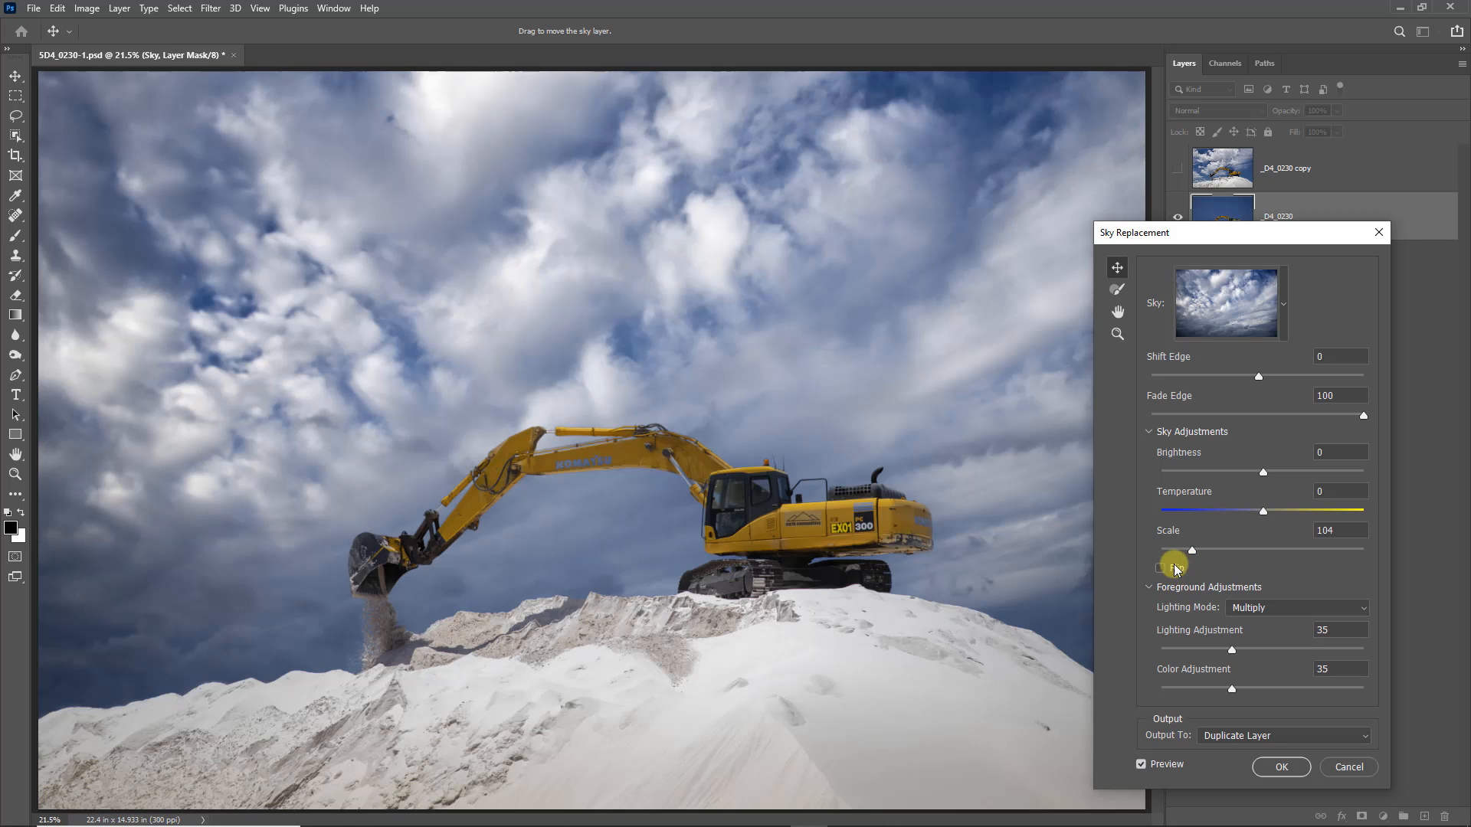
left_click_drag(1063, 567, 1011, 534)
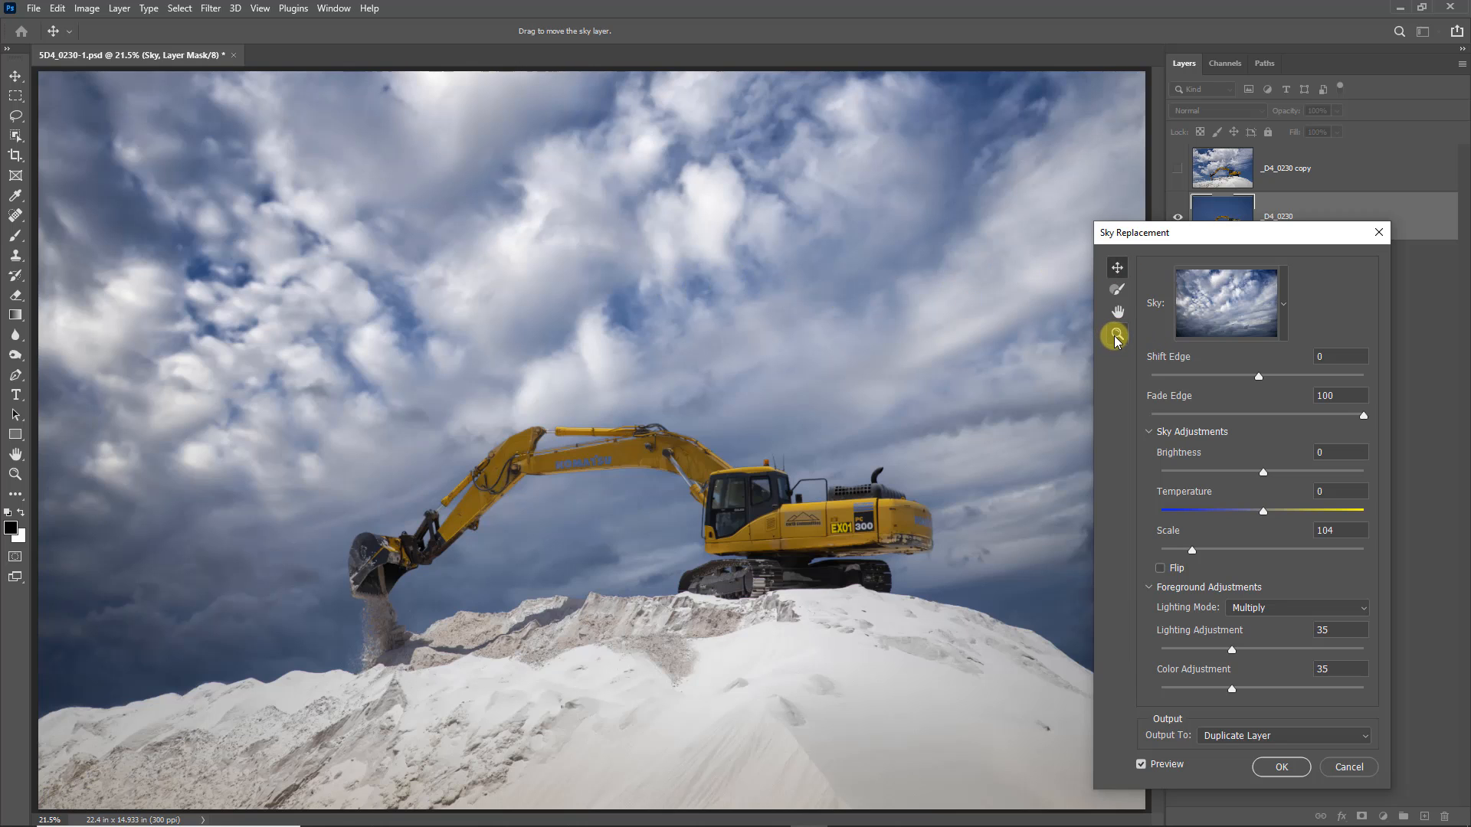
Switch to the Sky Brush in Overlay mode at 50% opacity and enlarge its brush size considerably.
left_click(1117, 291)
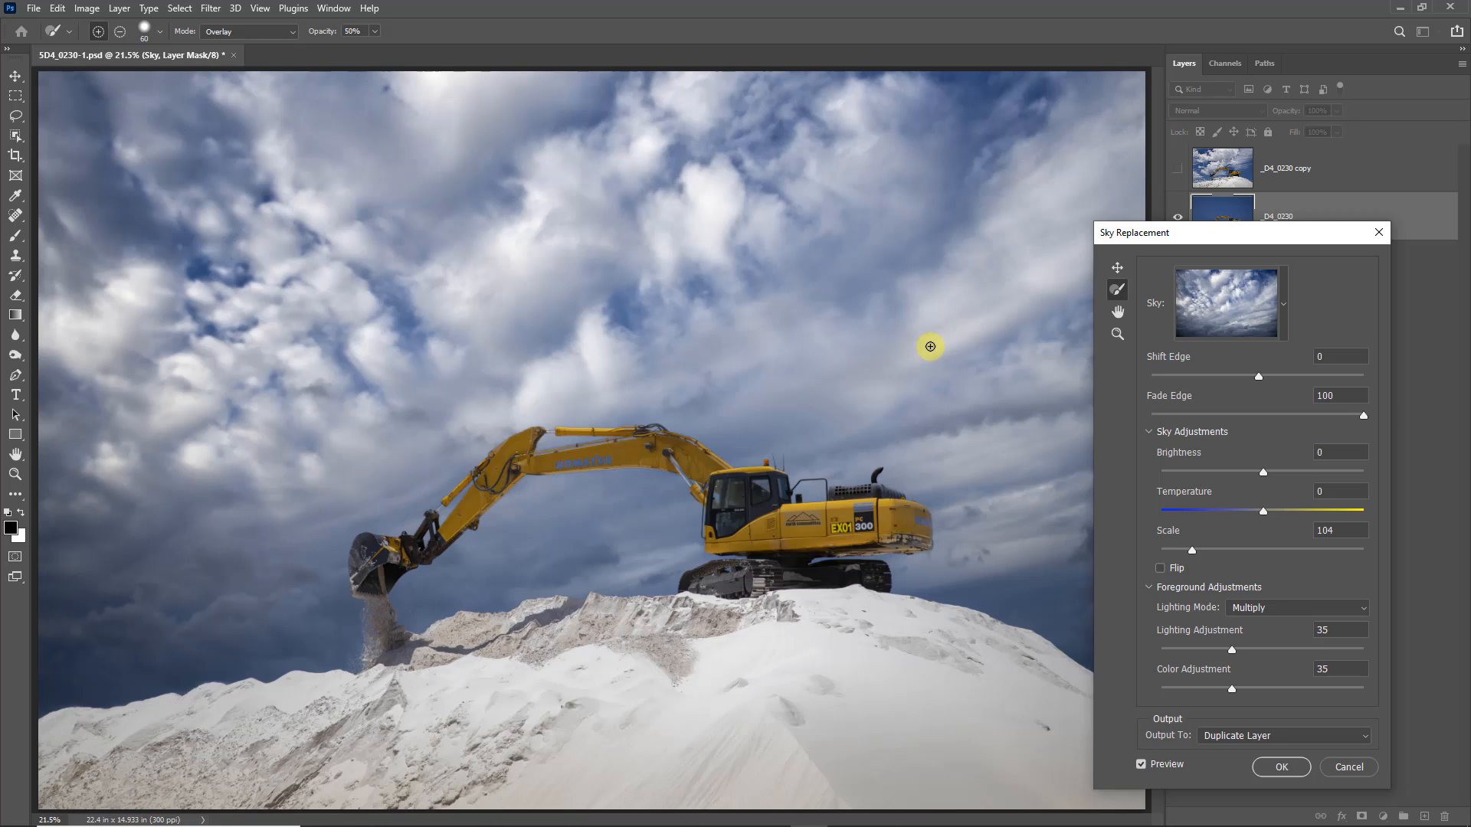
key("bracketright")
key("bracketright")
key("bracketright")
key("bracketright")
key("bracketright")
key("bracketright")
key("bracketright")
key("bracketright")
key("bracketright")
key("bracketright")
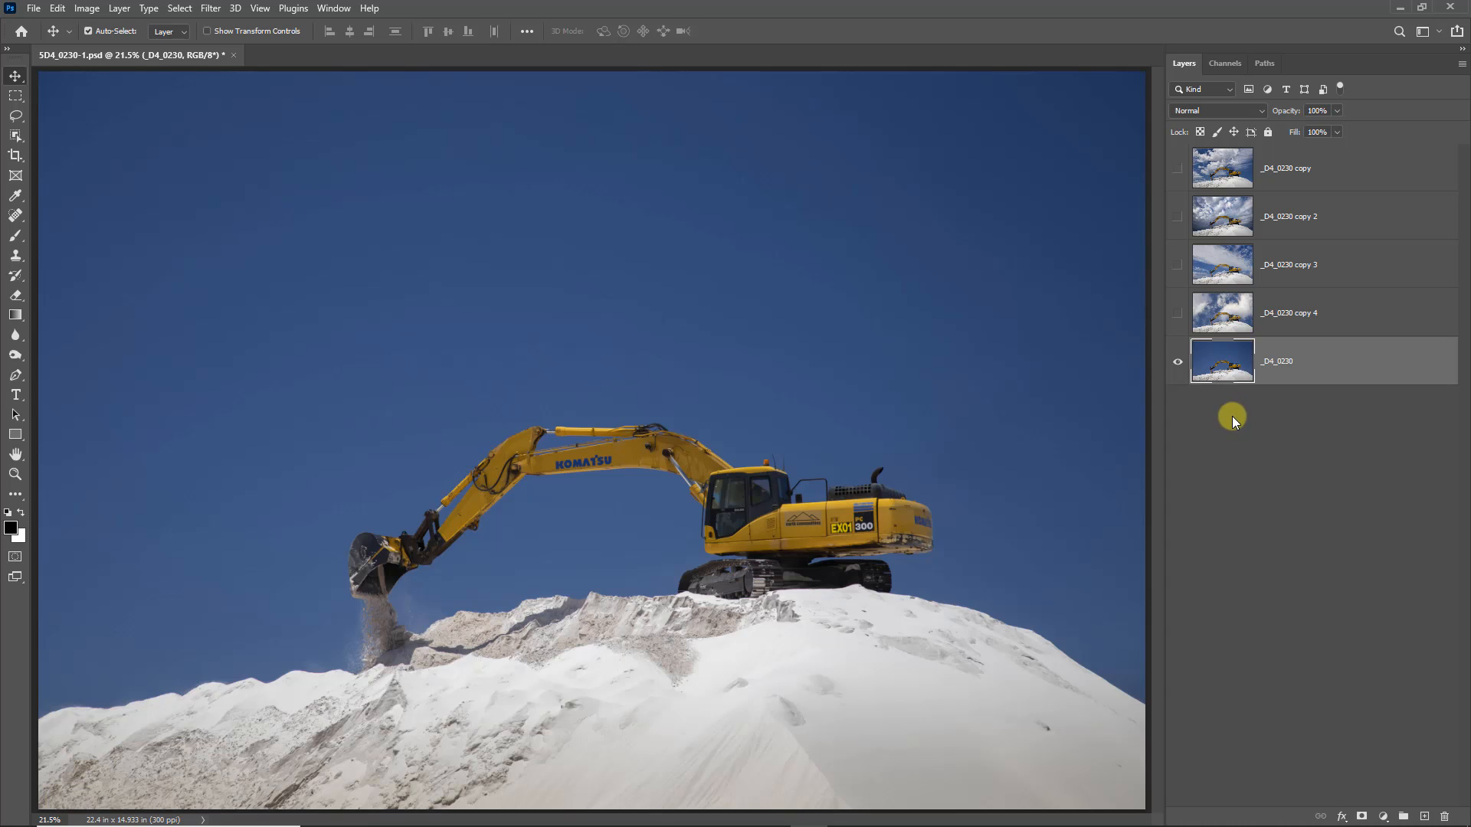
Show the layers _D4_0230 copy 4, copy 3, copy 2 and copy one after another to compare their skies, and select _D4_0230 copy.
left_click(1178, 314)
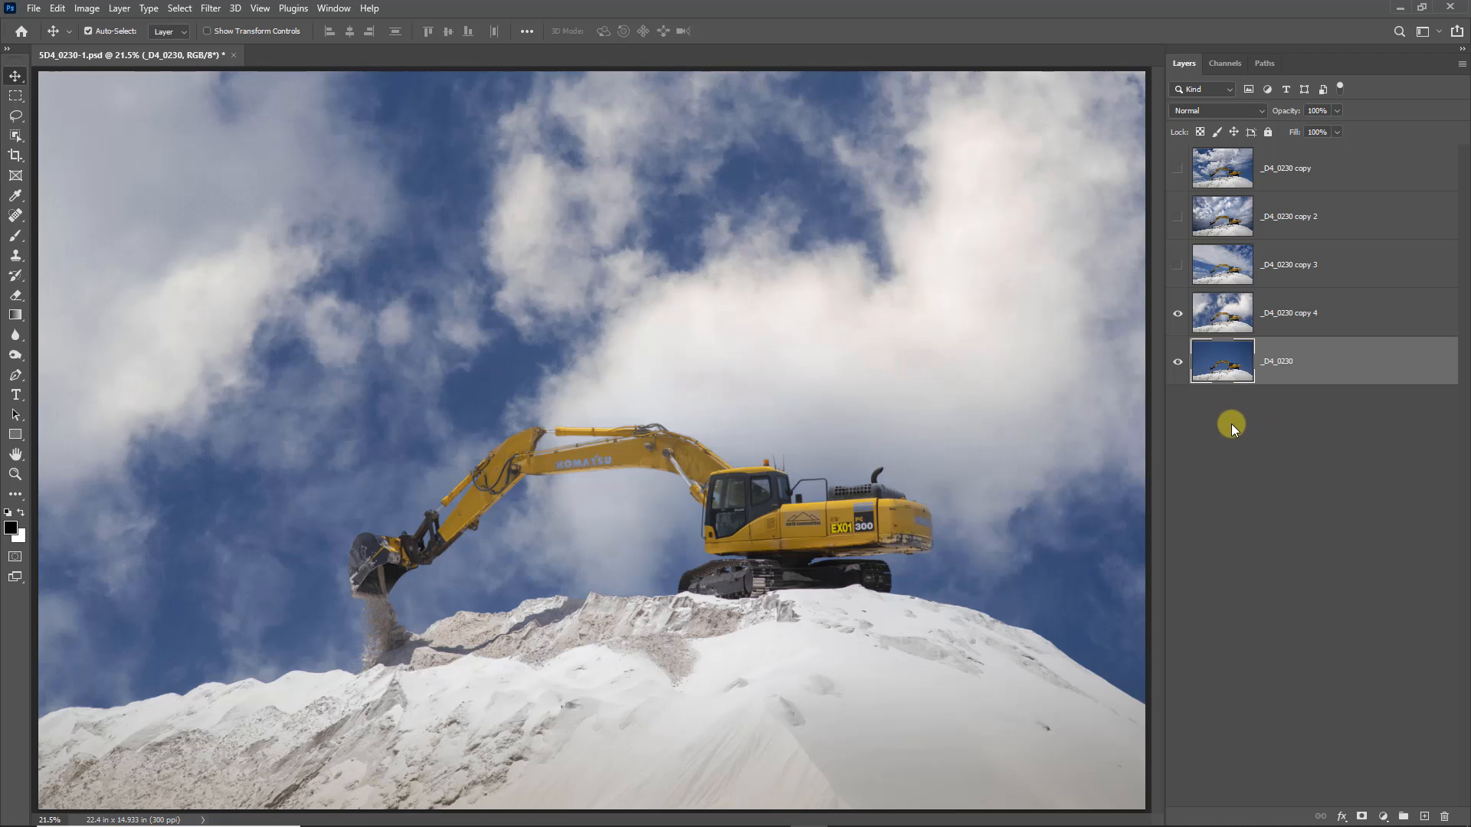
left_click(1178, 265)
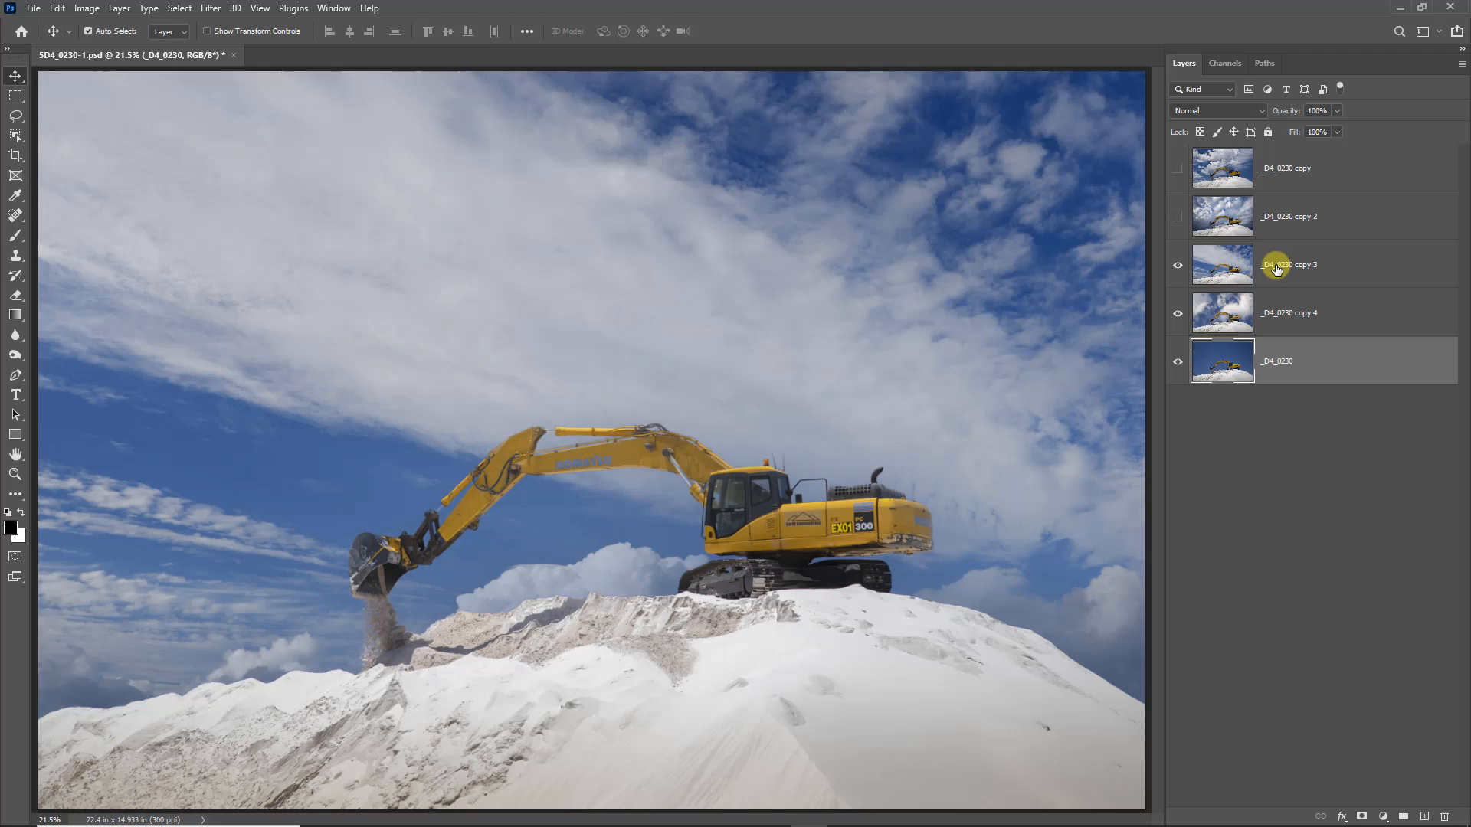
left_click(1178, 218)
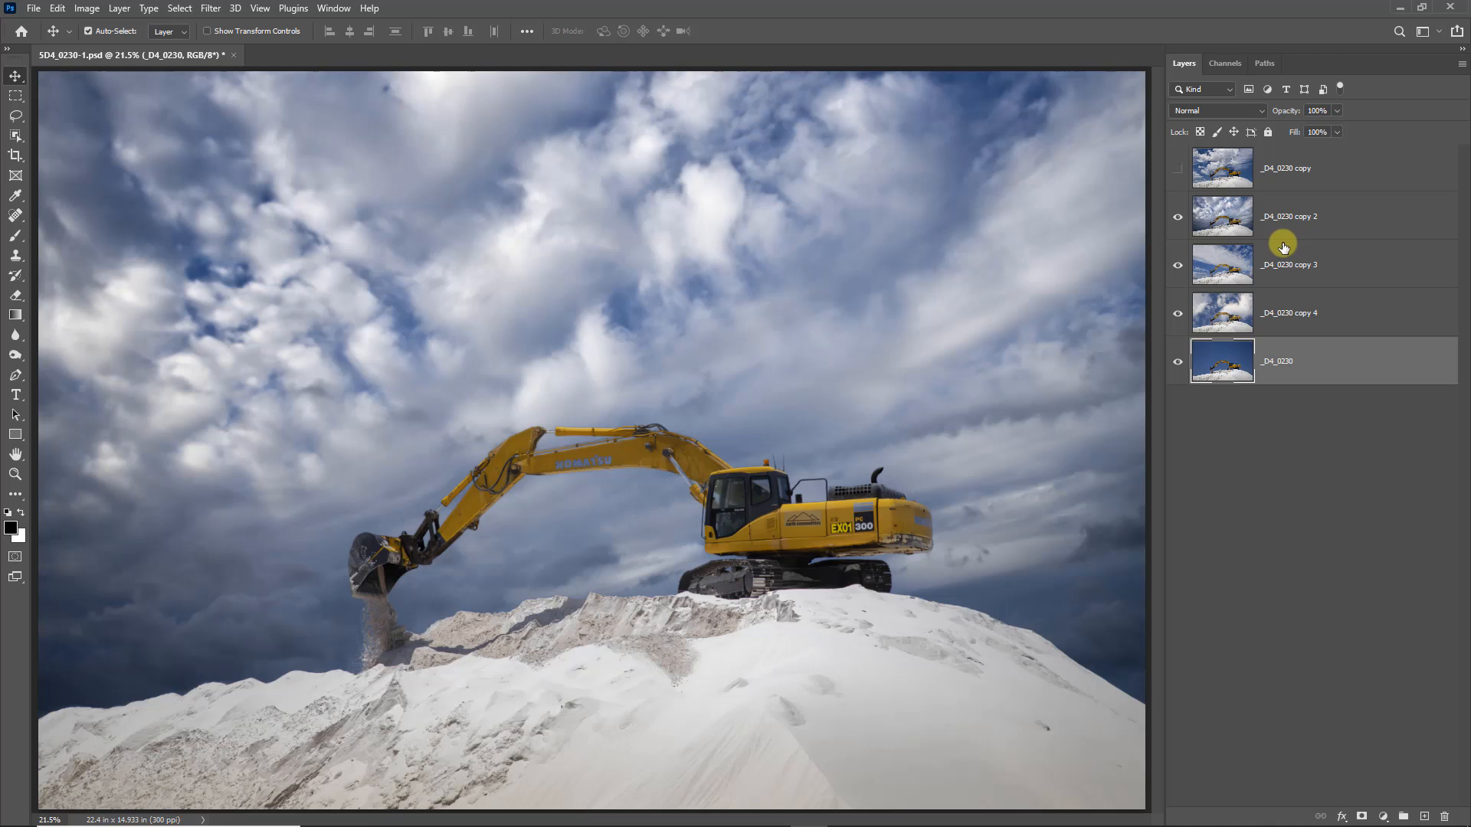
left_click(1179, 169)
left_click(1286, 175)
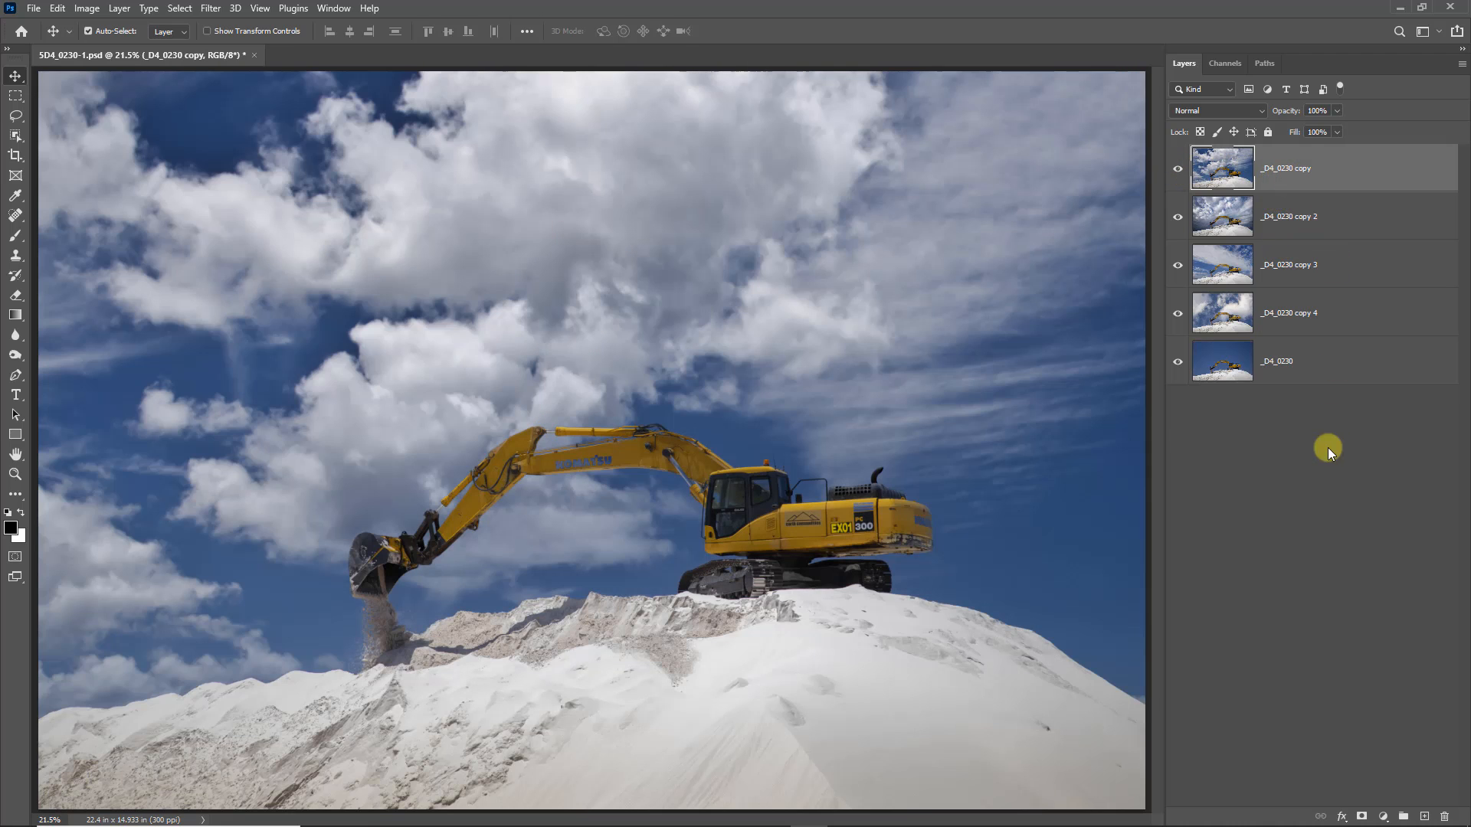